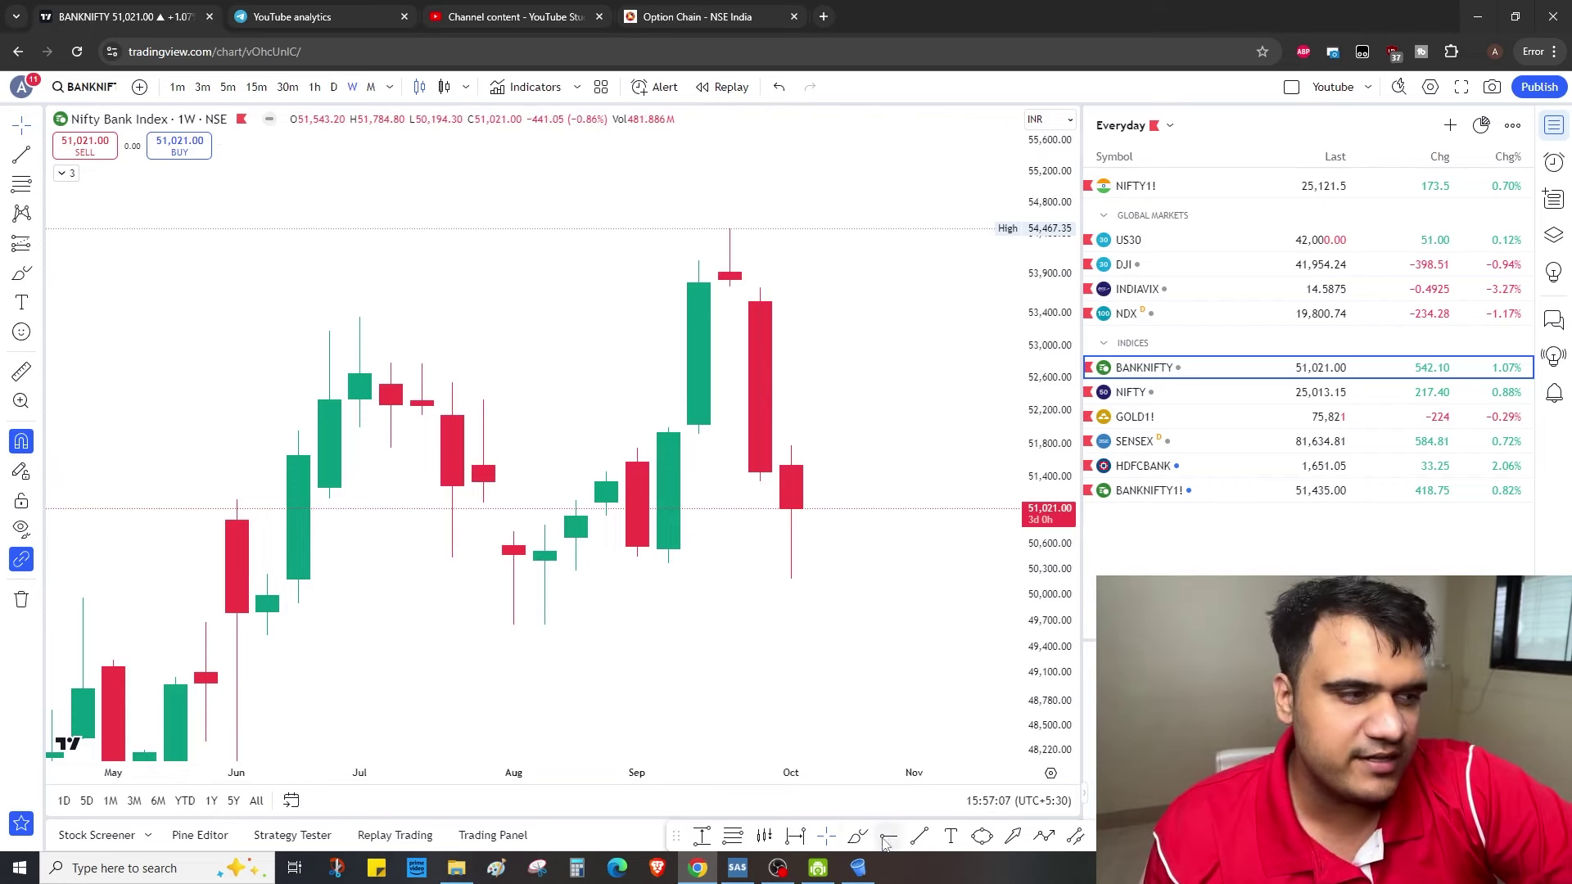
Circle the last two weekly candles and sketch an upward projection beside them
{"action": "mouse_move", "coordinate": [791, 444]}
{"action": "left_mouse_down"}
{"action": "mouse_move", "coordinate": [721, 481]}
{"action": "mouse_move", "coordinate": [793, 586]}
{"action": "mouse_move", "coordinate": [852, 452]}
{"action": "mouse_move", "coordinate": [791, 446]}
{"action": "left_mouse_up"}
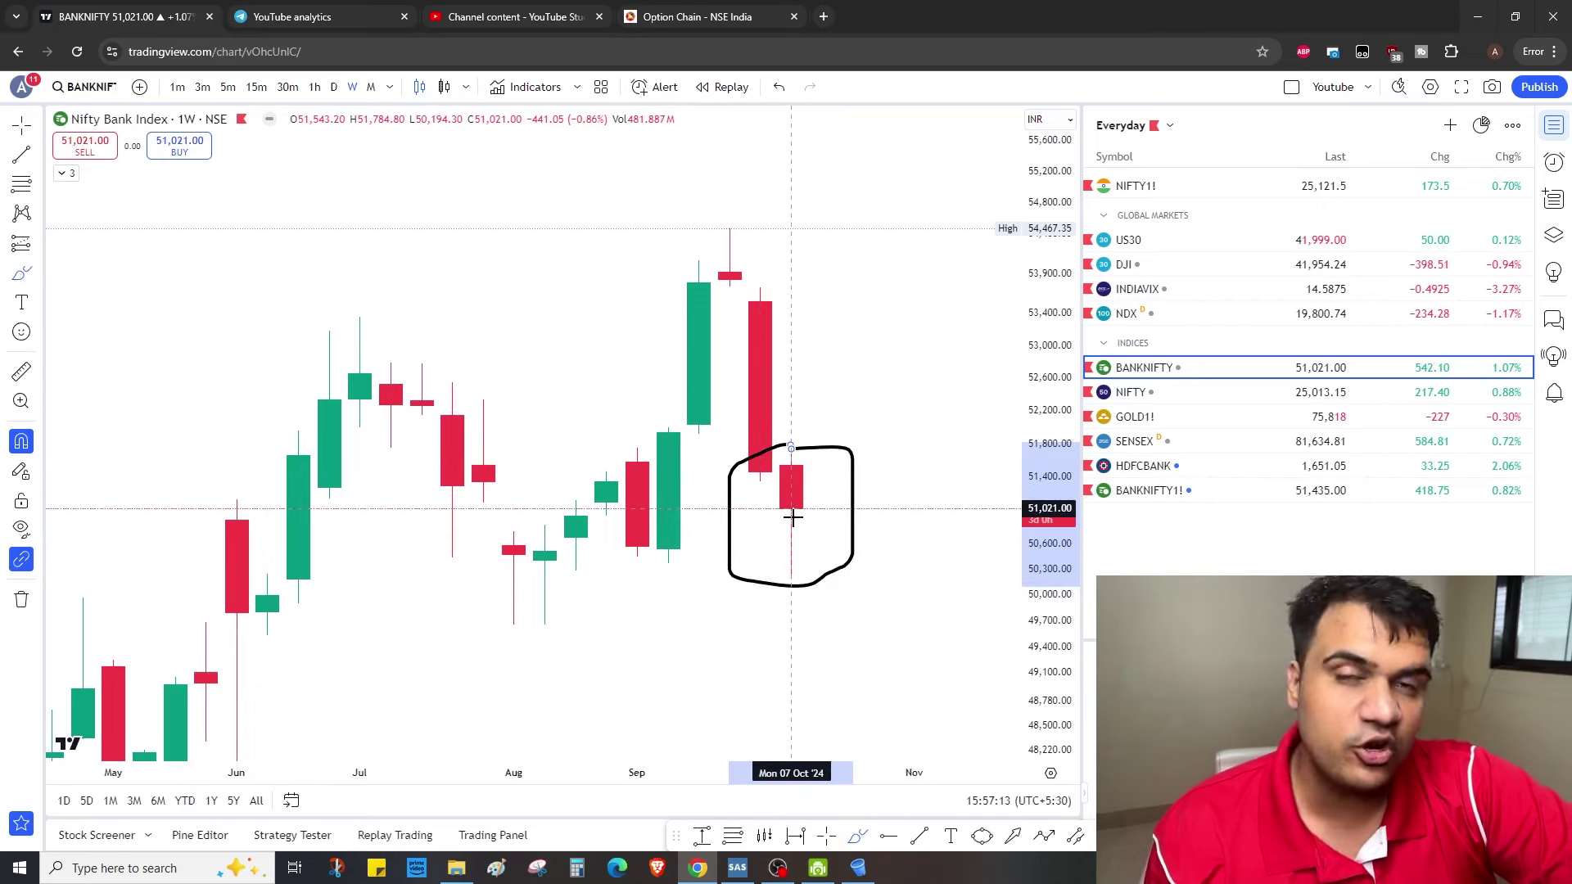
{"action": "key", "text": "alt+j"}
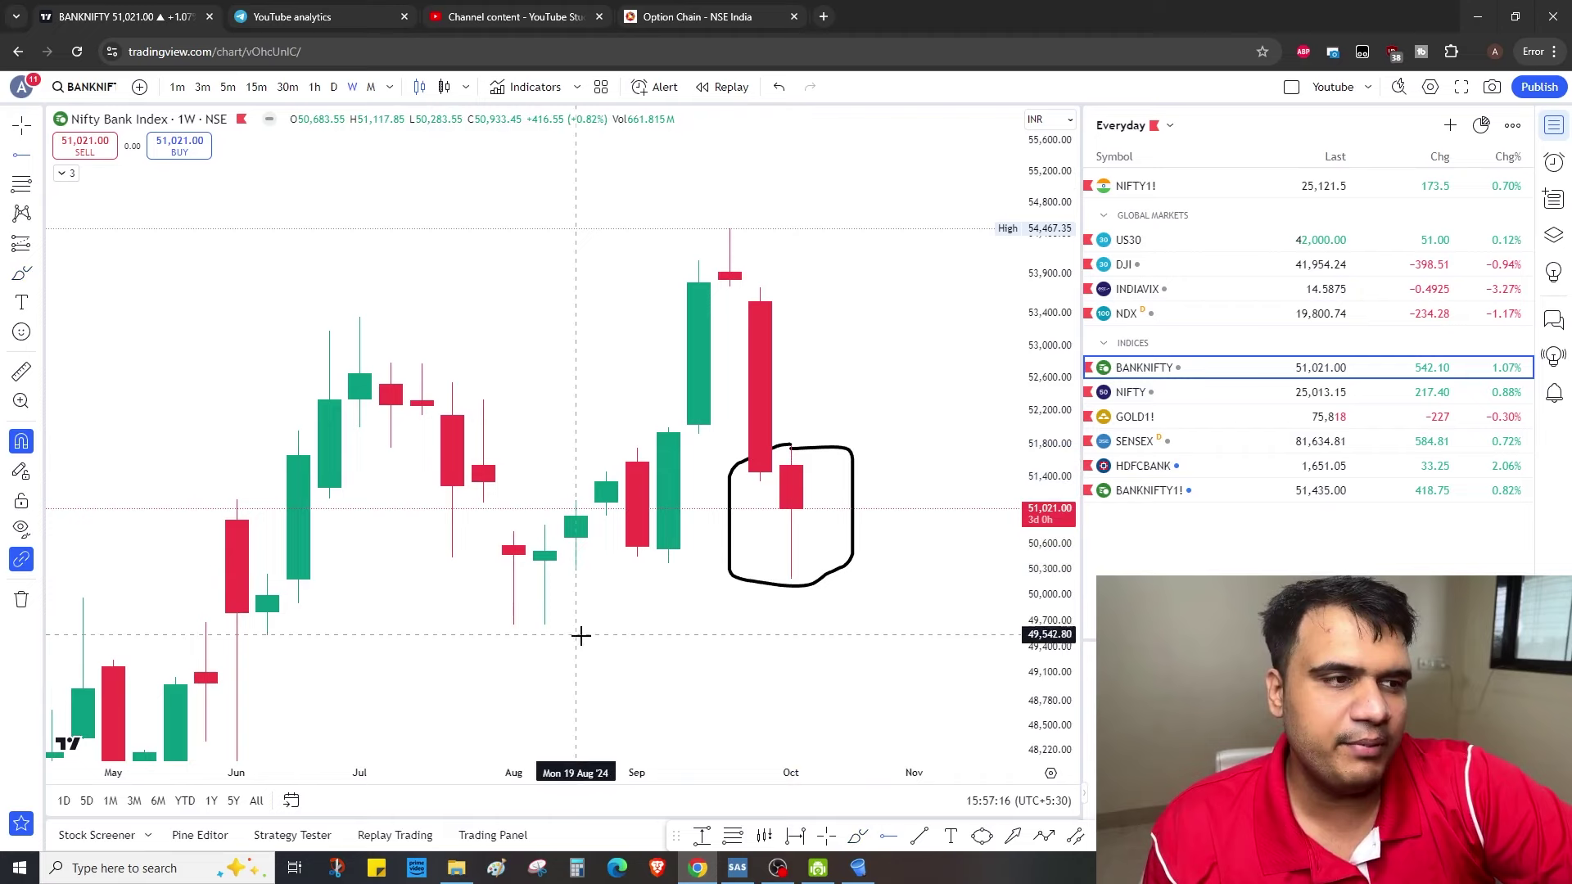
{"action": "left_click", "coordinate": [516, 627]}
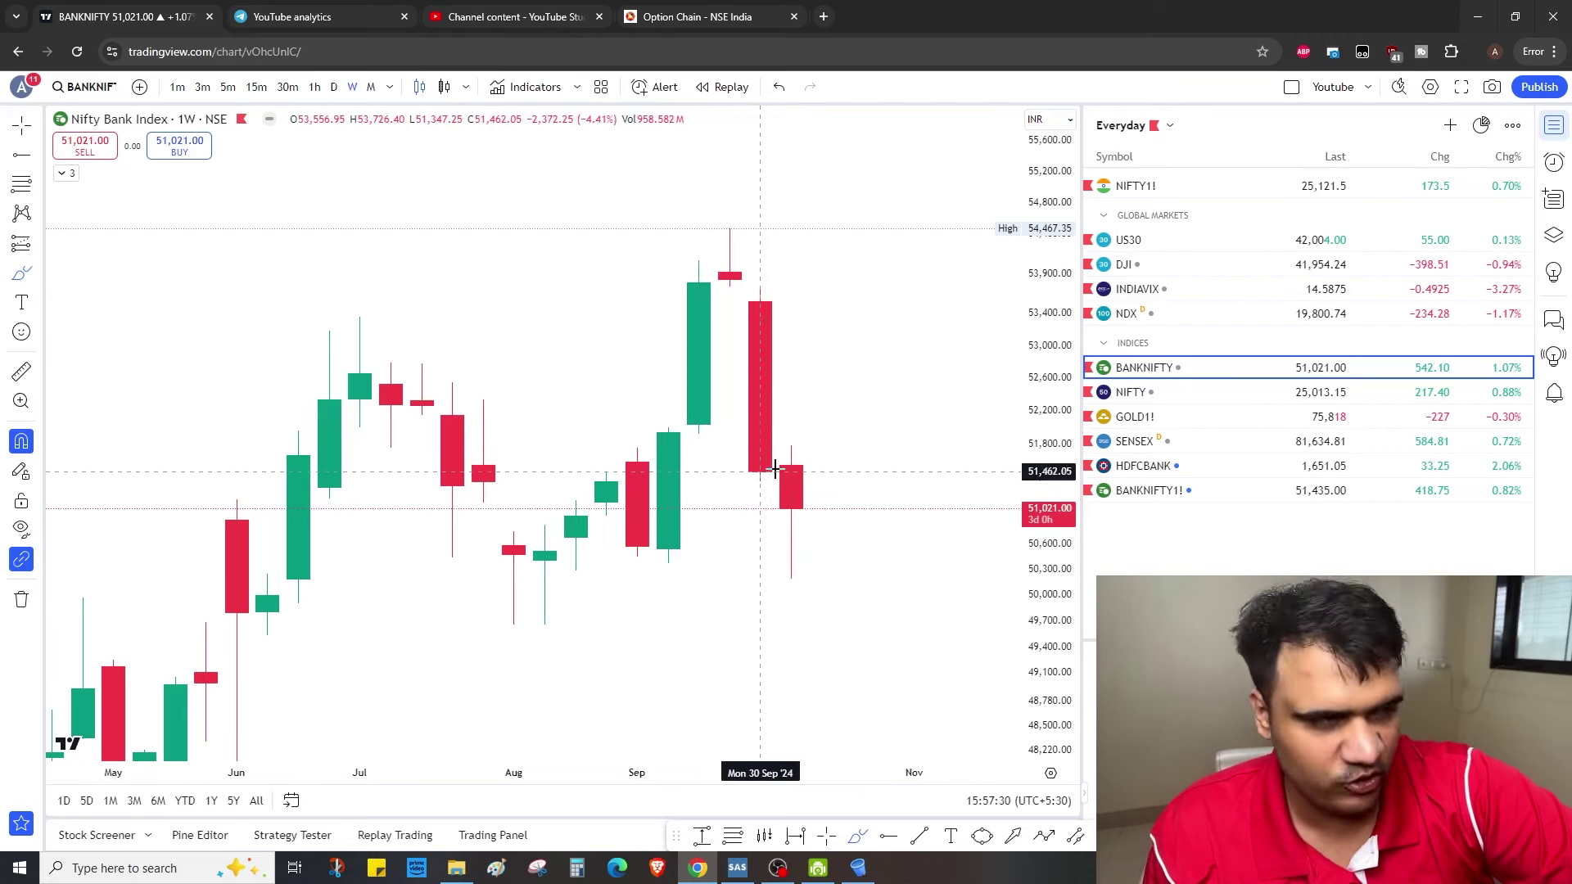
{"action": "mouse_move", "coordinate": [821, 493]}
{"action": "left_mouse_down"}
{"action": "mouse_move", "coordinate": [822, 385]}
{"action": "mouse_move", "coordinate": [854, 377]}
{"action": "mouse_move", "coordinate": [822, 494]}
{"action": "left_mouse_up"}
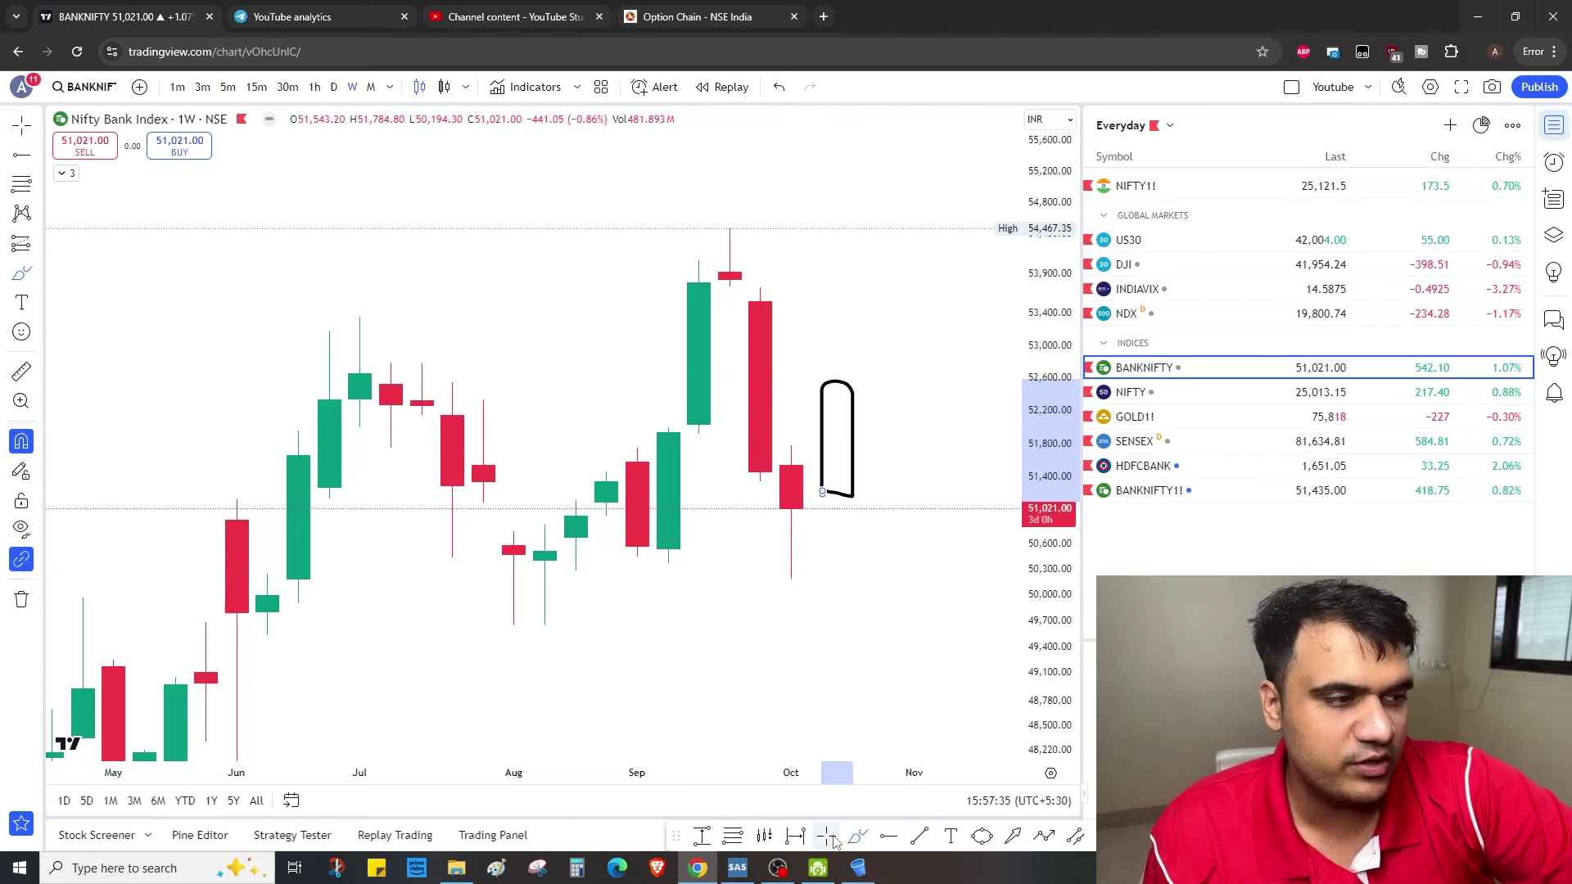
{"action": "left_click", "coordinate": [626, 180]}
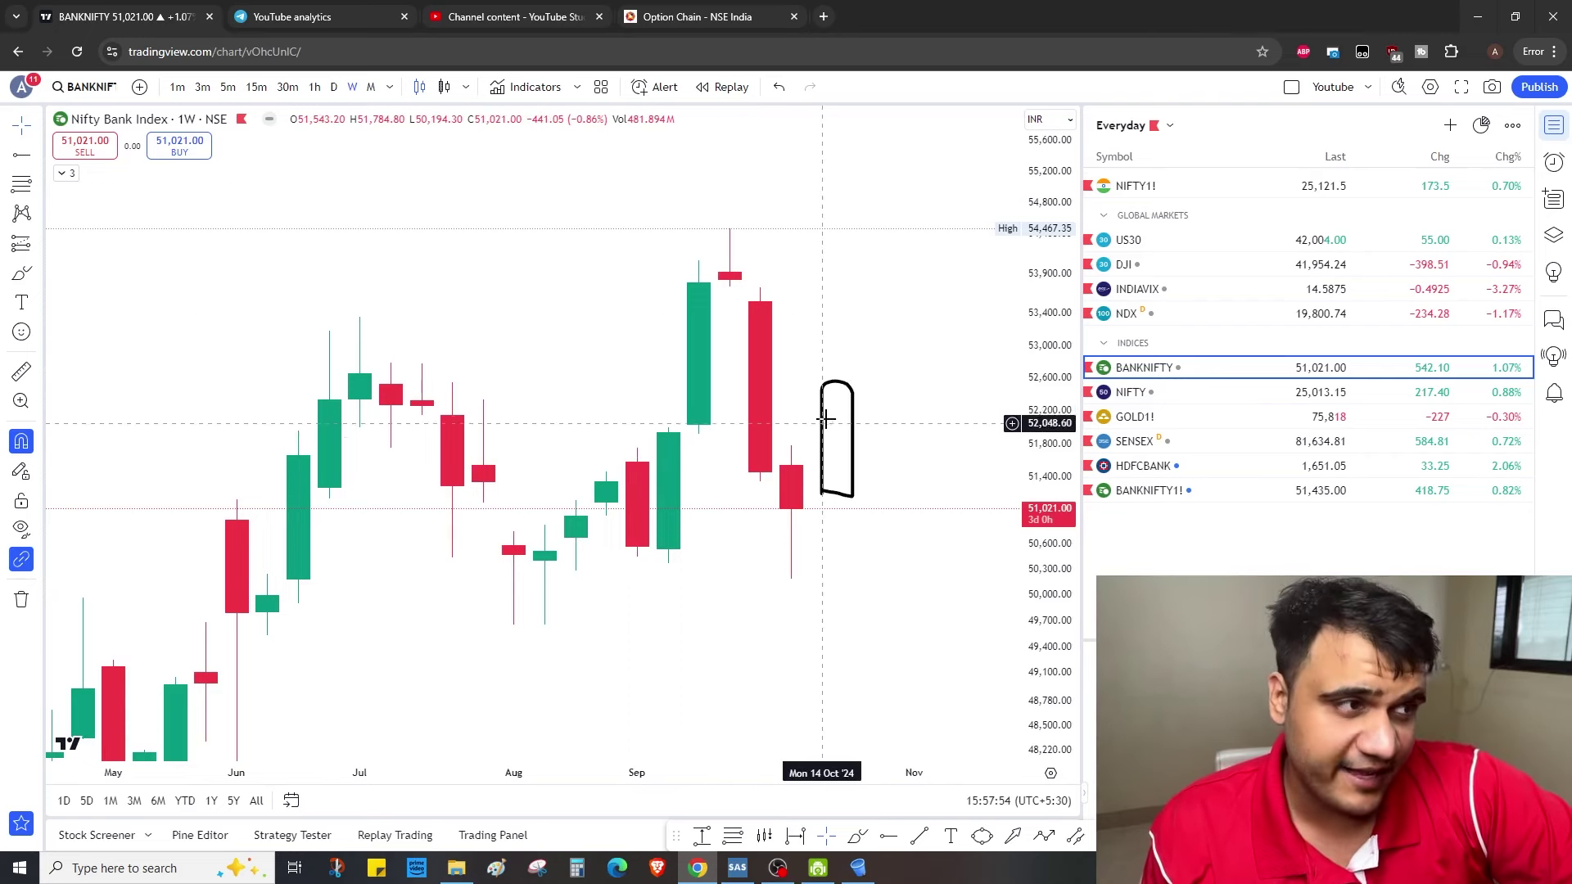
Draw freehand strokes and loops on the weekly chart, then erase the sketches
{"action": "key", "text": "alt+b"}
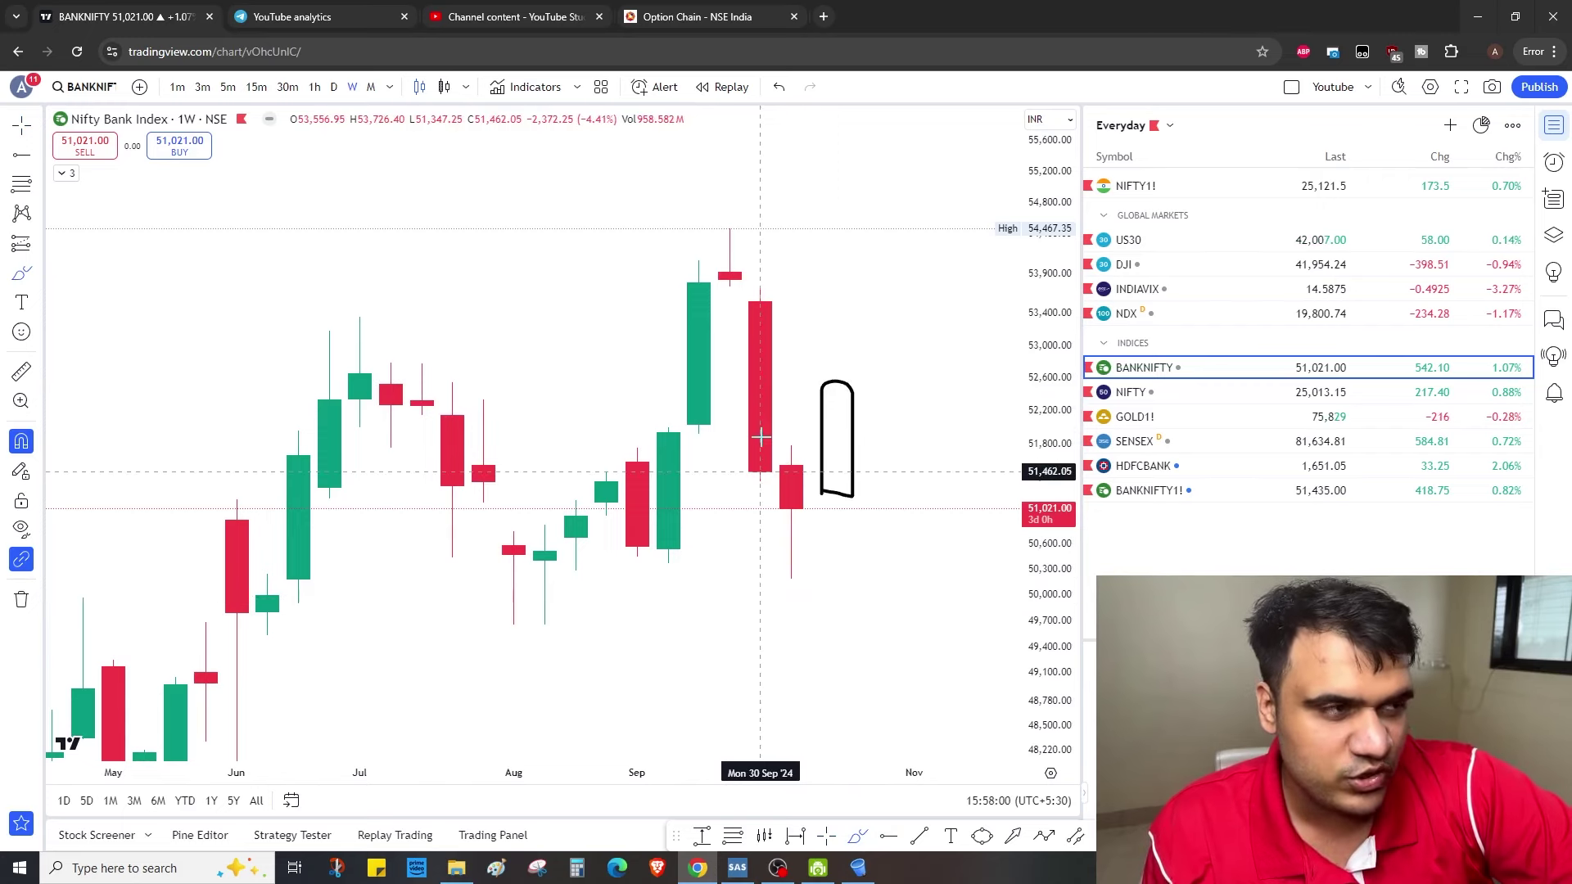
{"action": "left_click_drag", "start_coordinate": [795, 445], "coordinate": [915, 444]}
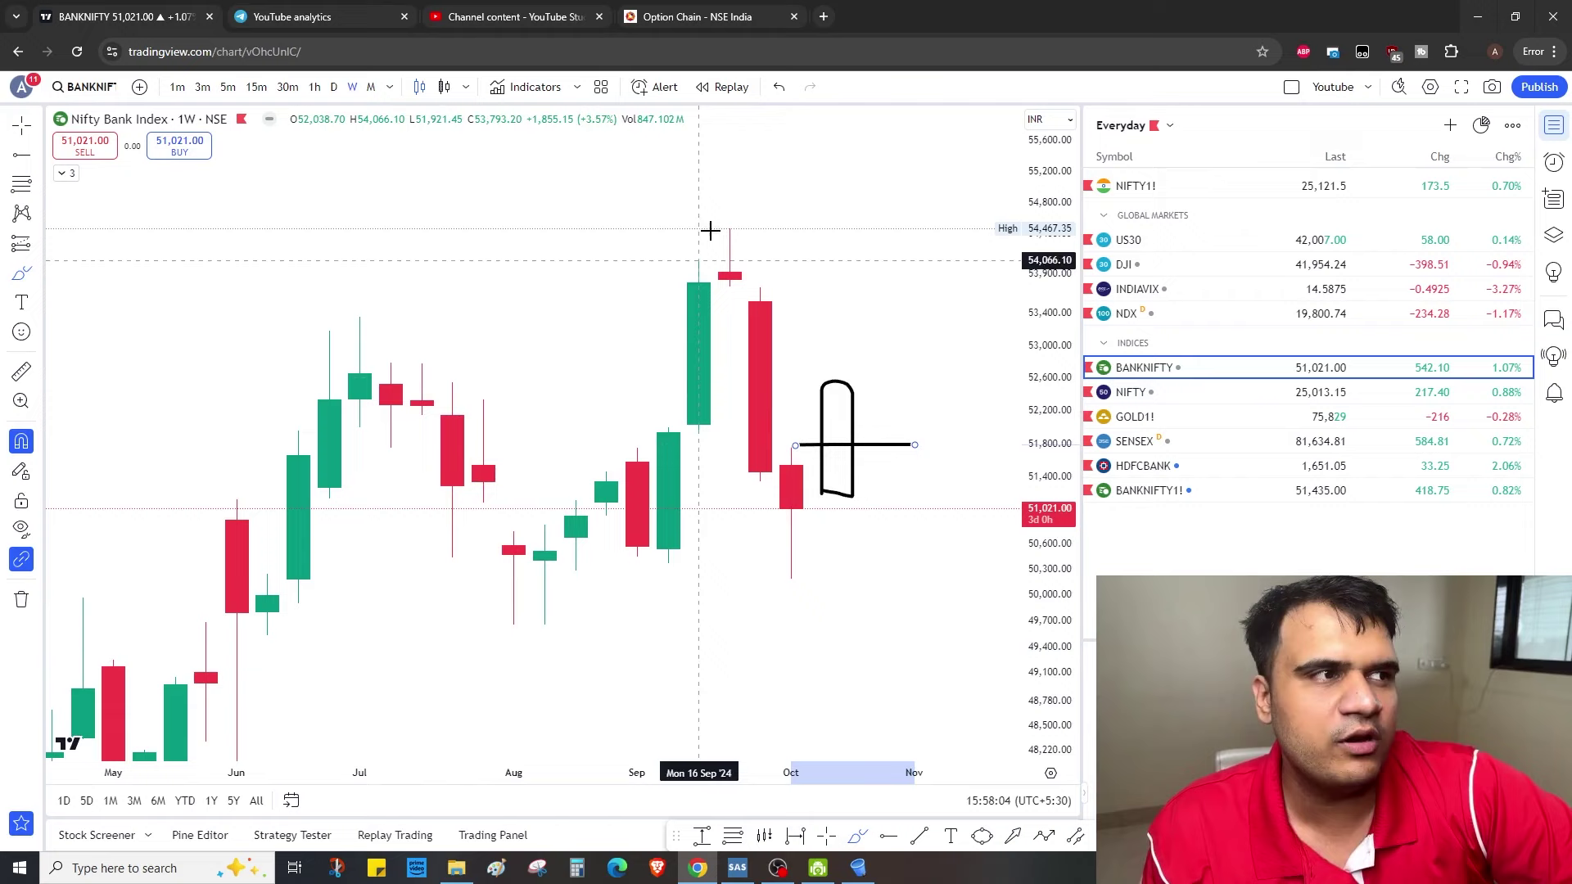
{"action": "mouse_move", "coordinate": [733, 247]}
{"action": "left_mouse_down"}
{"action": "mouse_move", "coordinate": [905, 249]}
{"action": "mouse_move", "coordinate": [579, 204]}
{"action": "left_mouse_up"}
{"action": "key", "text": "Delete"}
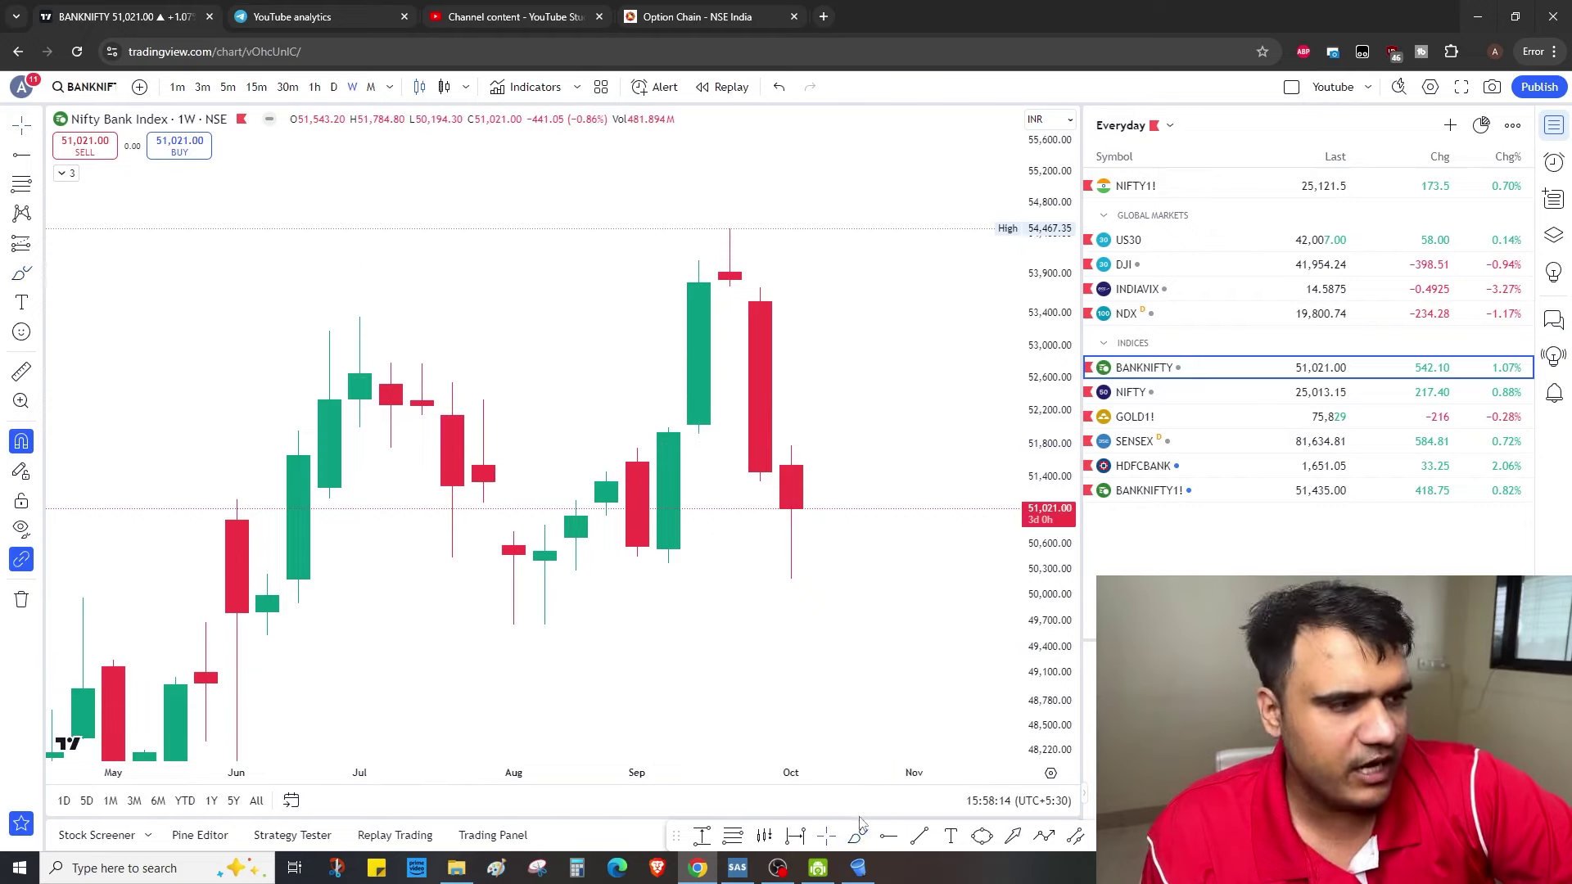
{"action": "mouse_move", "coordinate": [791, 446]}
{"action": "left_mouse_down"}
{"action": "mouse_move", "coordinate": [810, 584]}
{"action": "mouse_move", "coordinate": [821, 481]}
{"action": "mouse_move", "coordinate": [835, 551]}
{"action": "mouse_move", "coordinate": [814, 551]}
{"action": "mouse_move", "coordinate": [790, 449]}
{"action": "left_mouse_up"}
{"action": "left_click", "coordinate": [21, 598]}
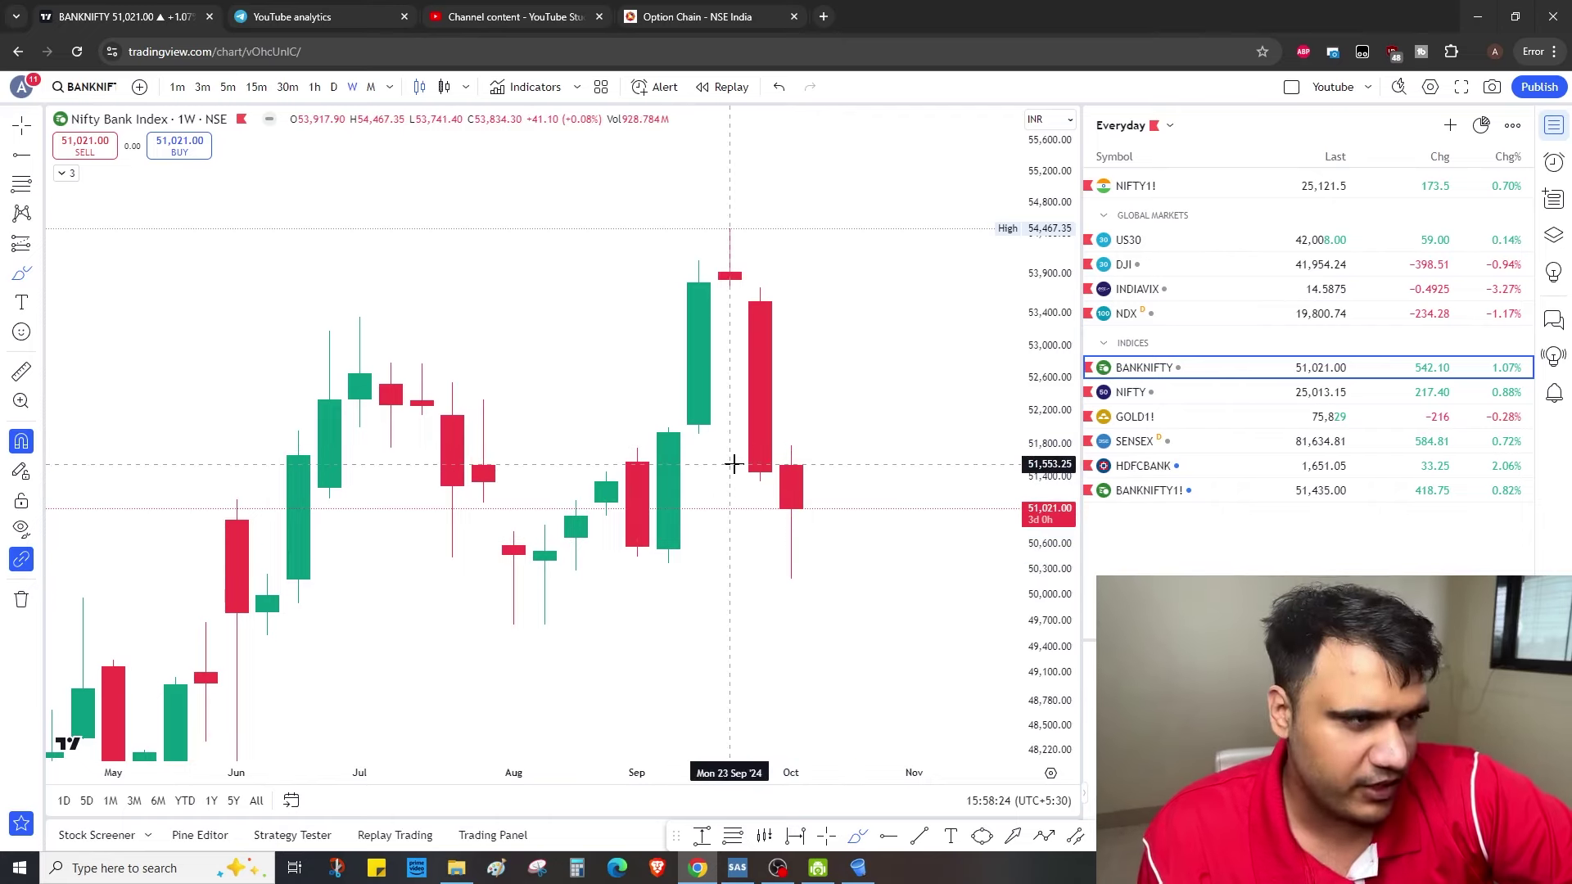
Switch to daily candles, mark the September low and circle the latest candles with an ellipse
{"action": "left_click", "coordinate": [334, 87]}
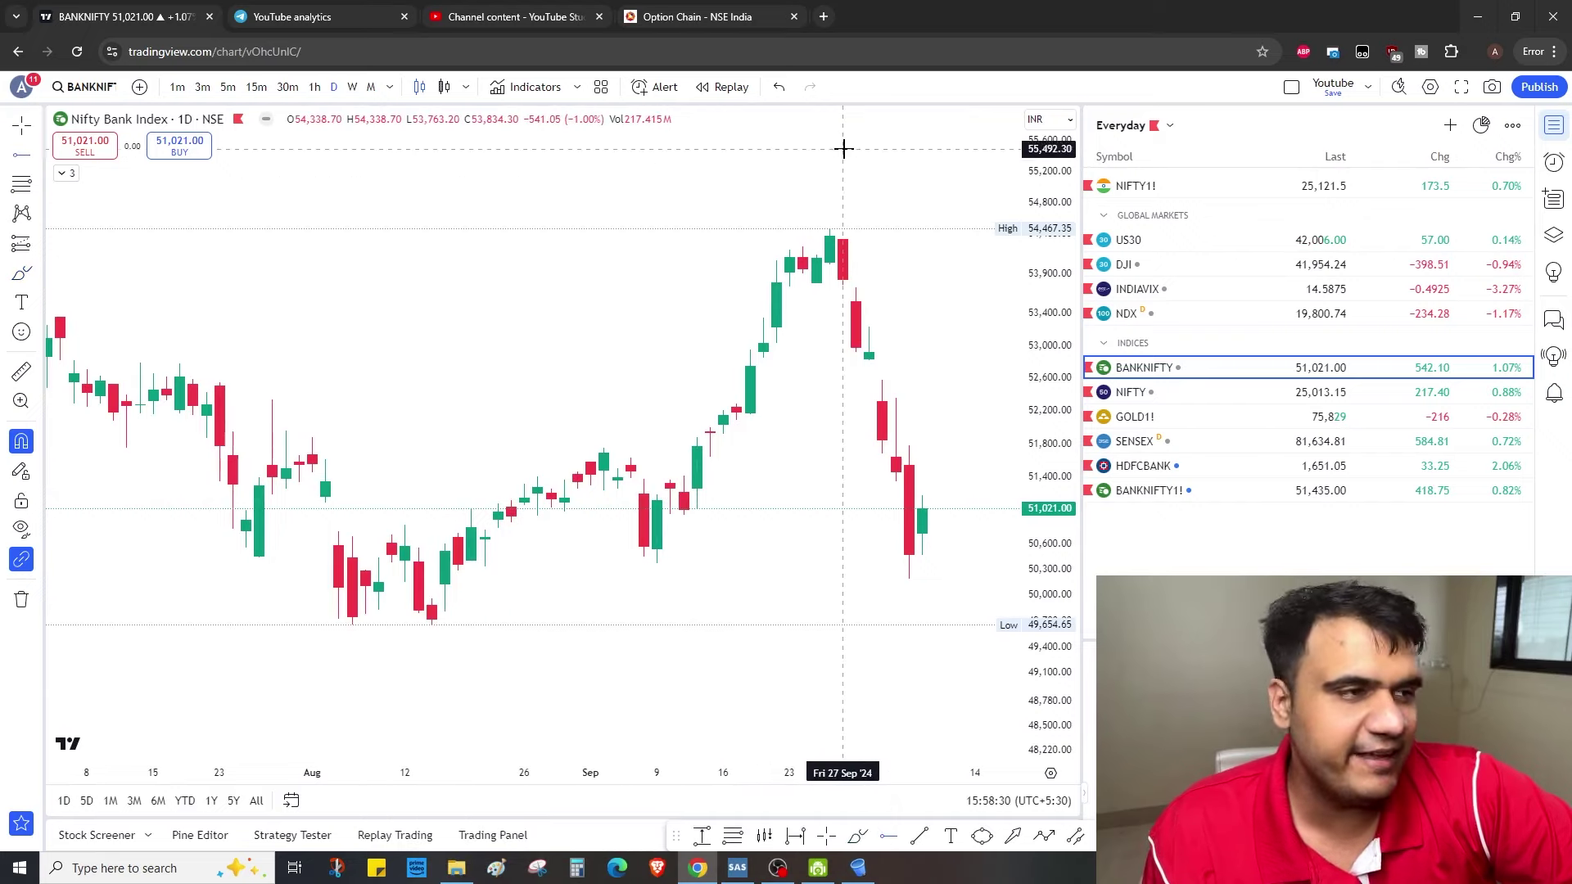
{"action": "left_click", "coordinate": [660, 562]}
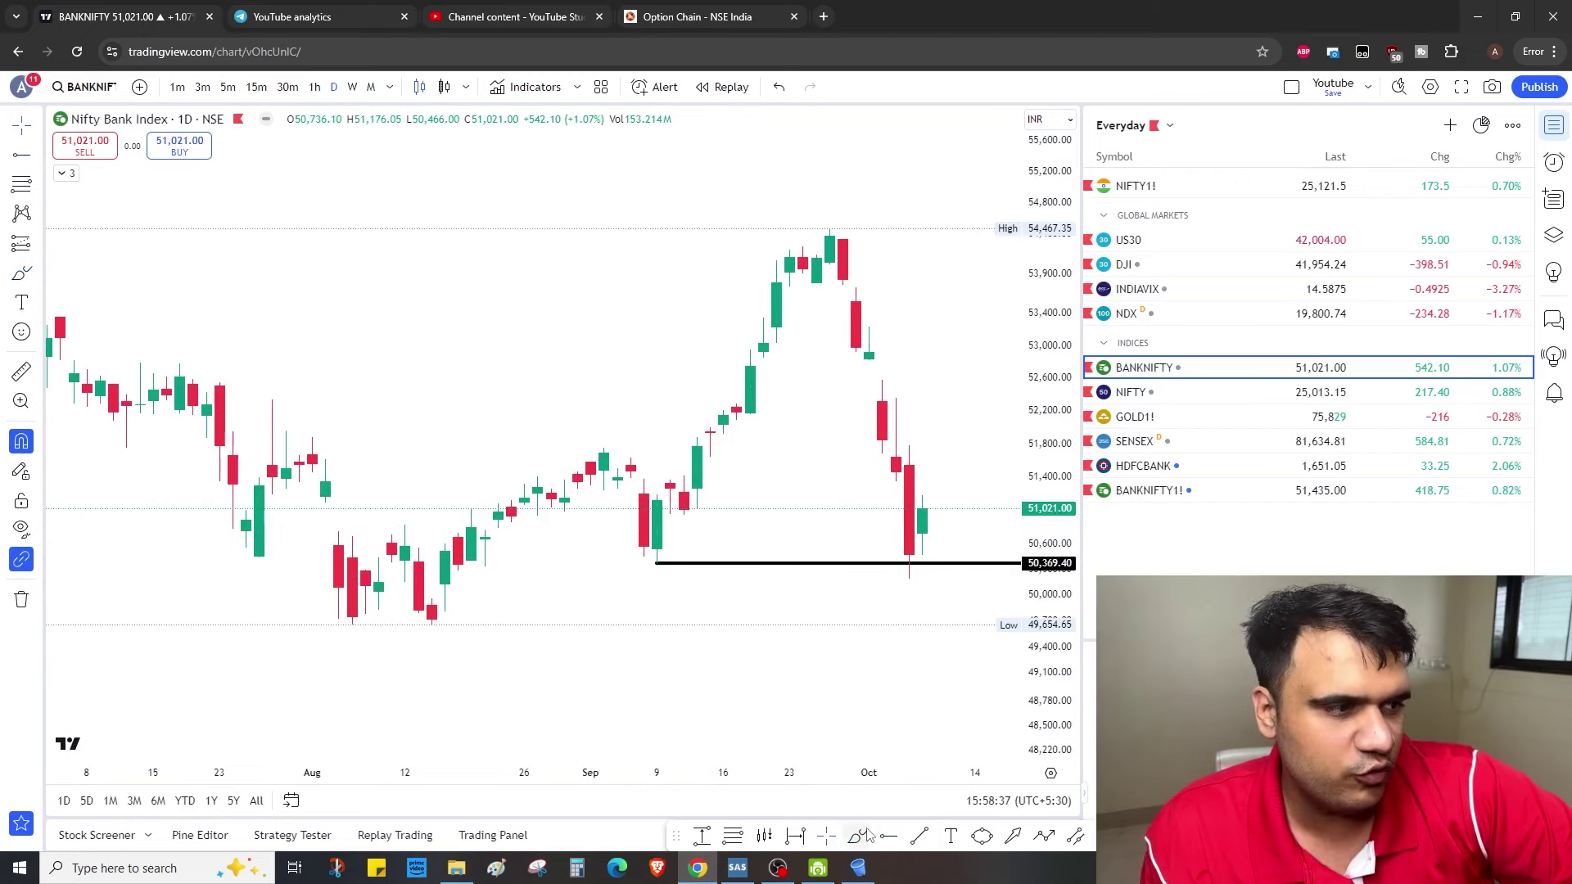
{"action": "left_click", "coordinate": [982, 835]}
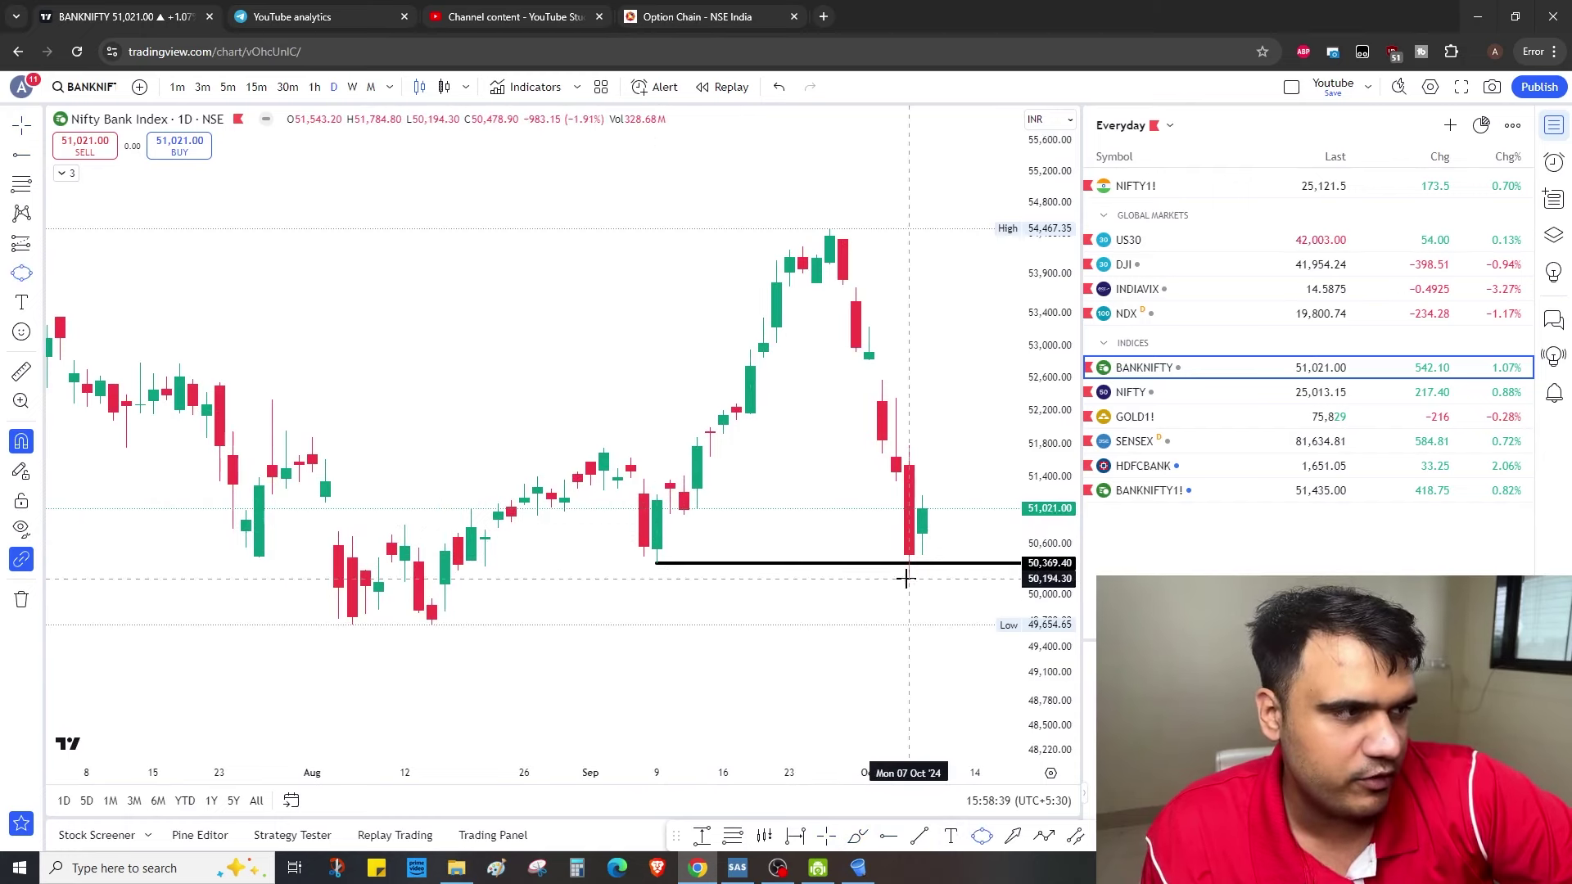
{"action": "left_click_drag", "start_coordinate": [907, 577], "coordinate": [909, 445]}
{"action": "left_click", "coordinate": [946, 434]}
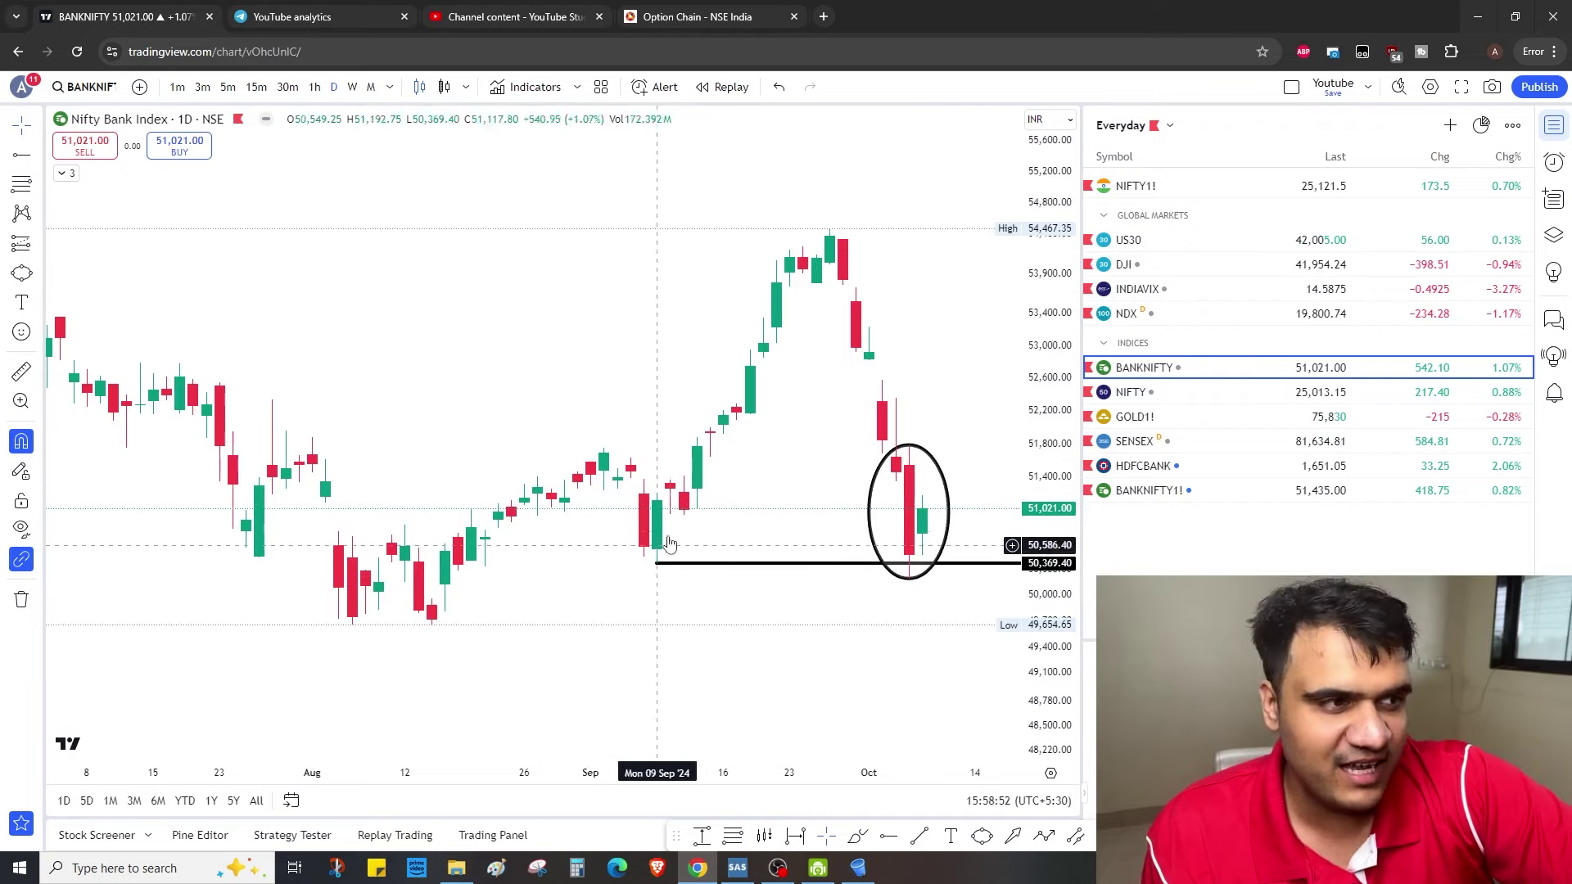
Remove the ellipse and the horizontal line from the daily chart
{"action": "key", "text": "alt+b"}
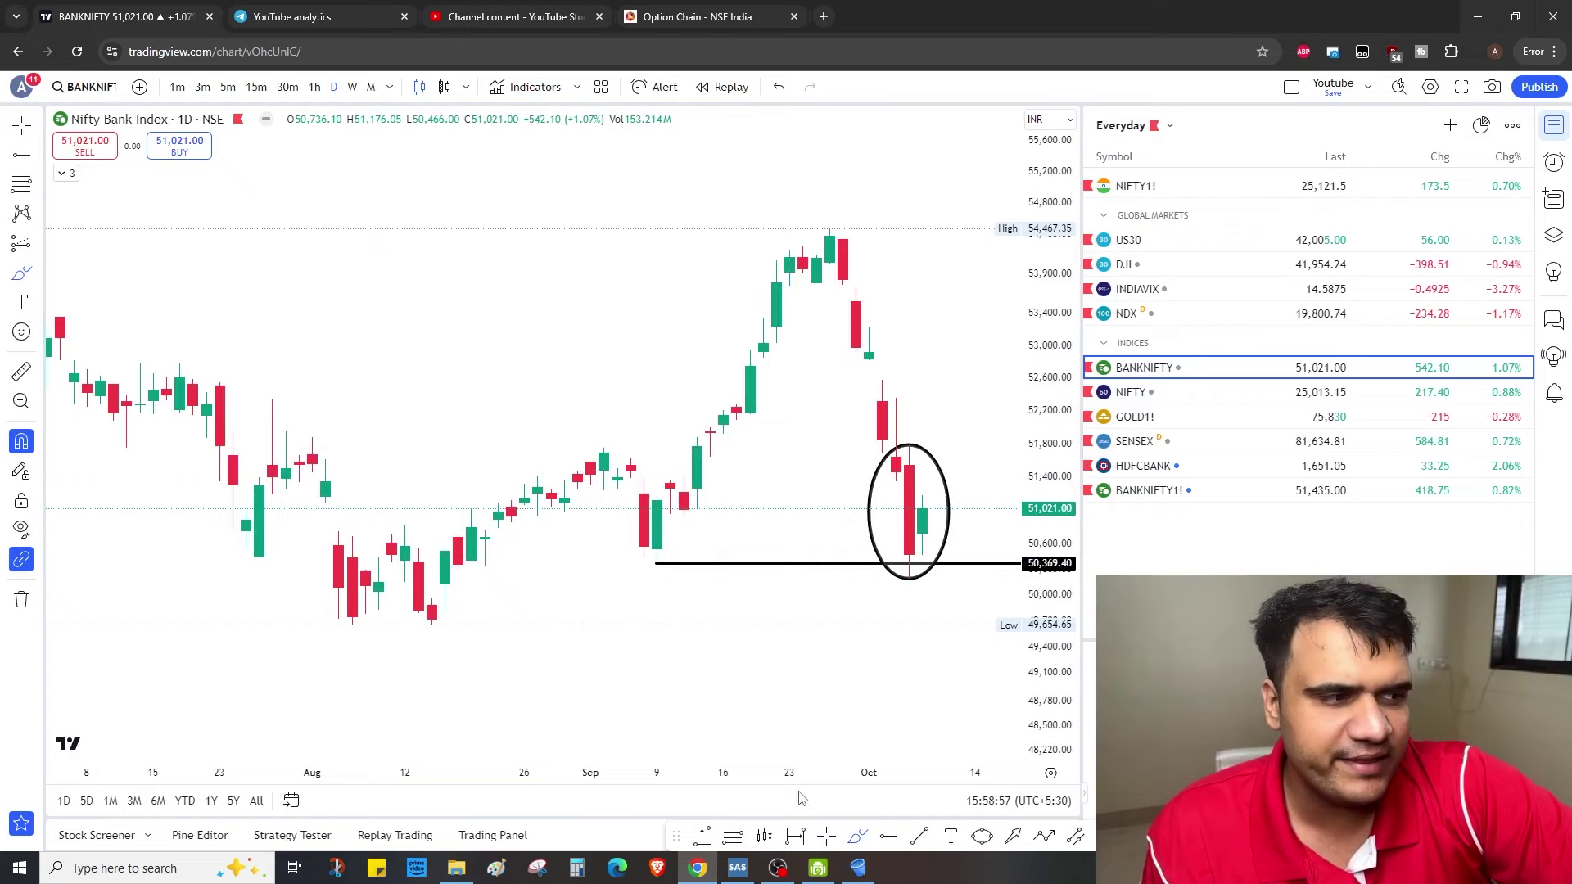
{"action": "key", "text": "ctrl+alt+h"}
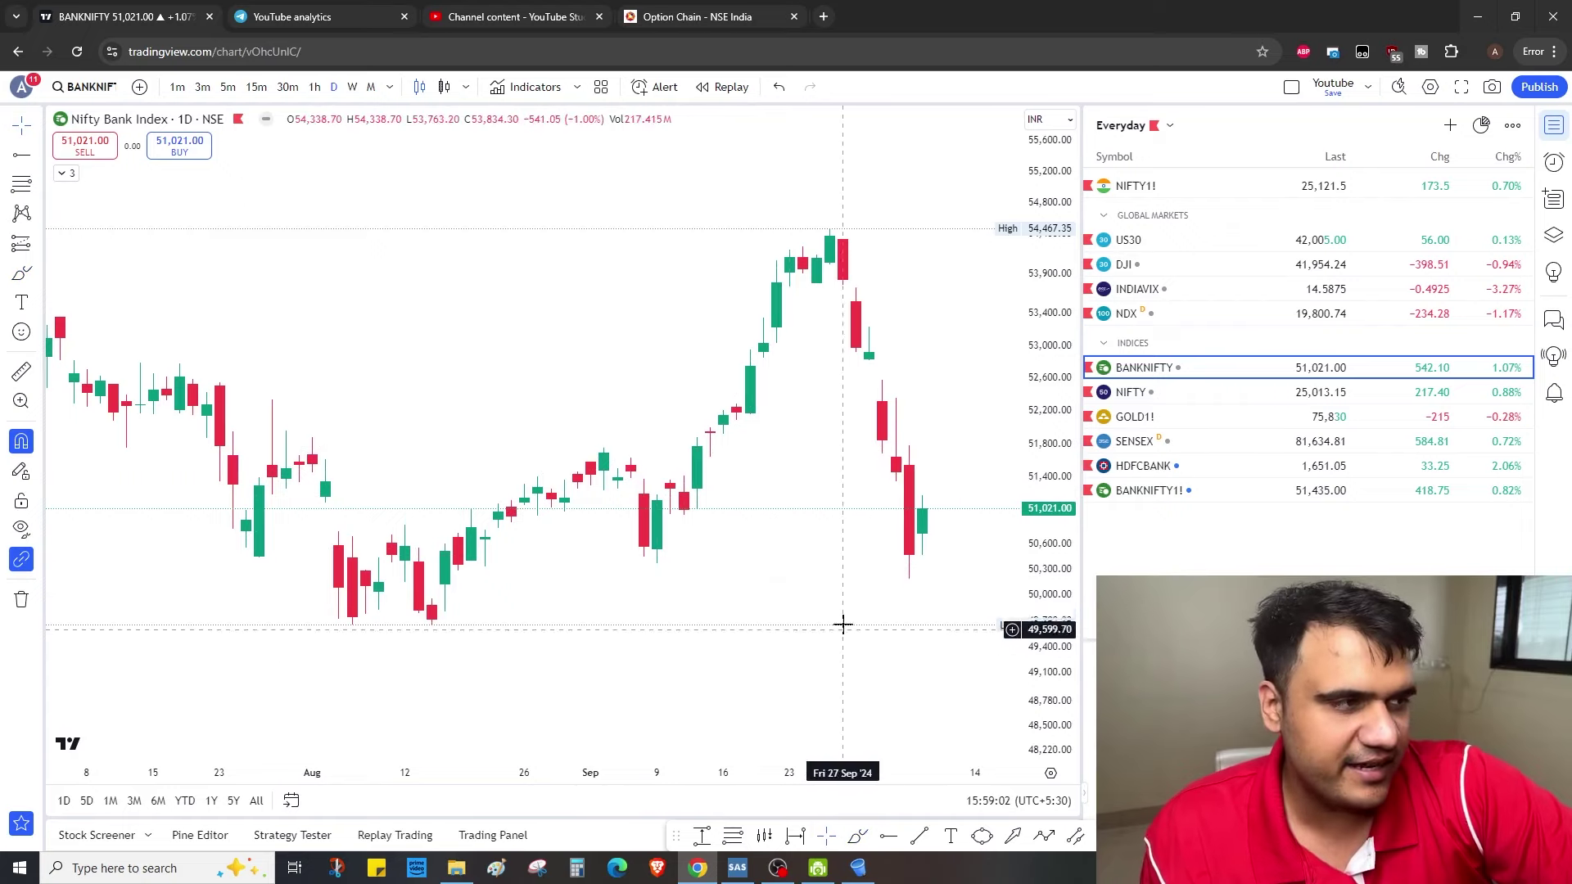
{"action": "scroll", "coordinate": [827, 590], "scroll_direction": "up", "scroll_amount": 3}
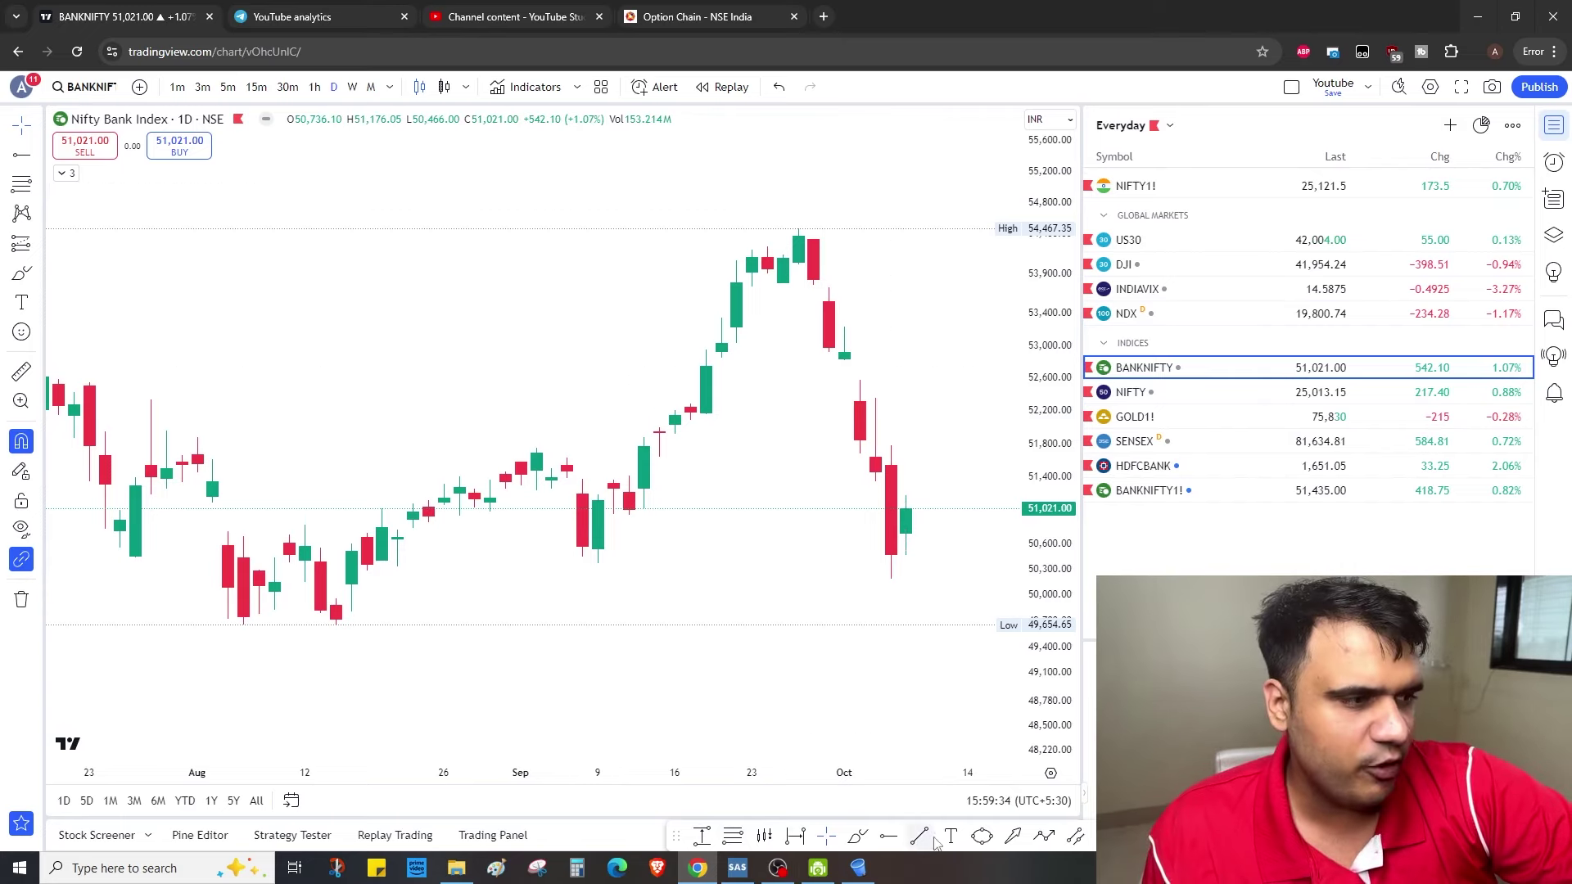
Place horizontal levels at 50,369.40 support and 51,784.80 resistance
{"action": "left_click", "coordinate": [604, 567]}
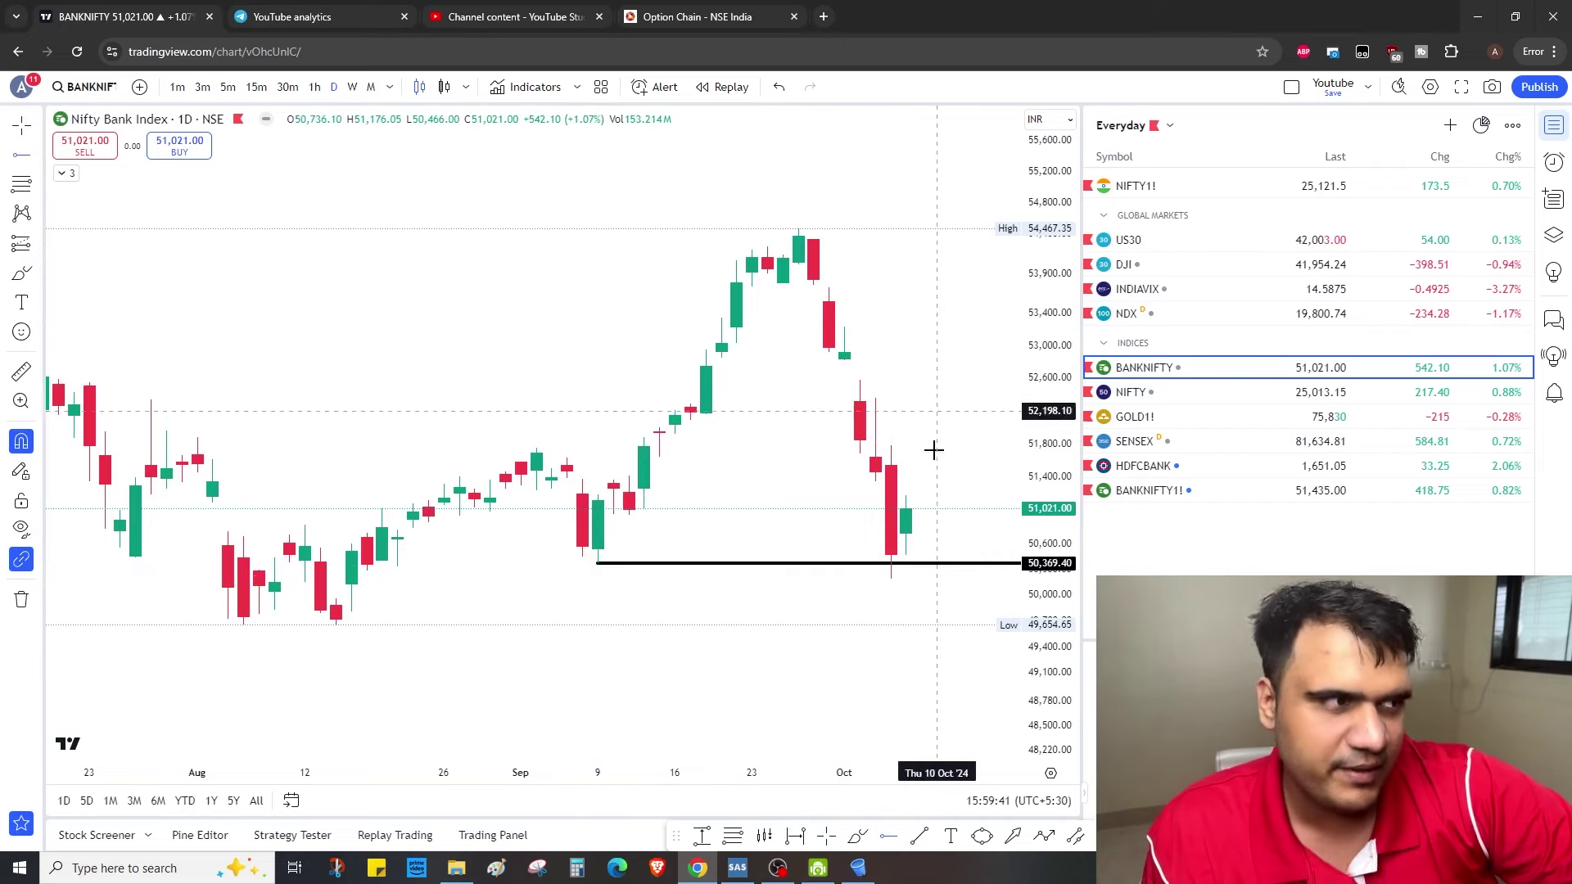
{"action": "left_click", "coordinate": [891, 447]}
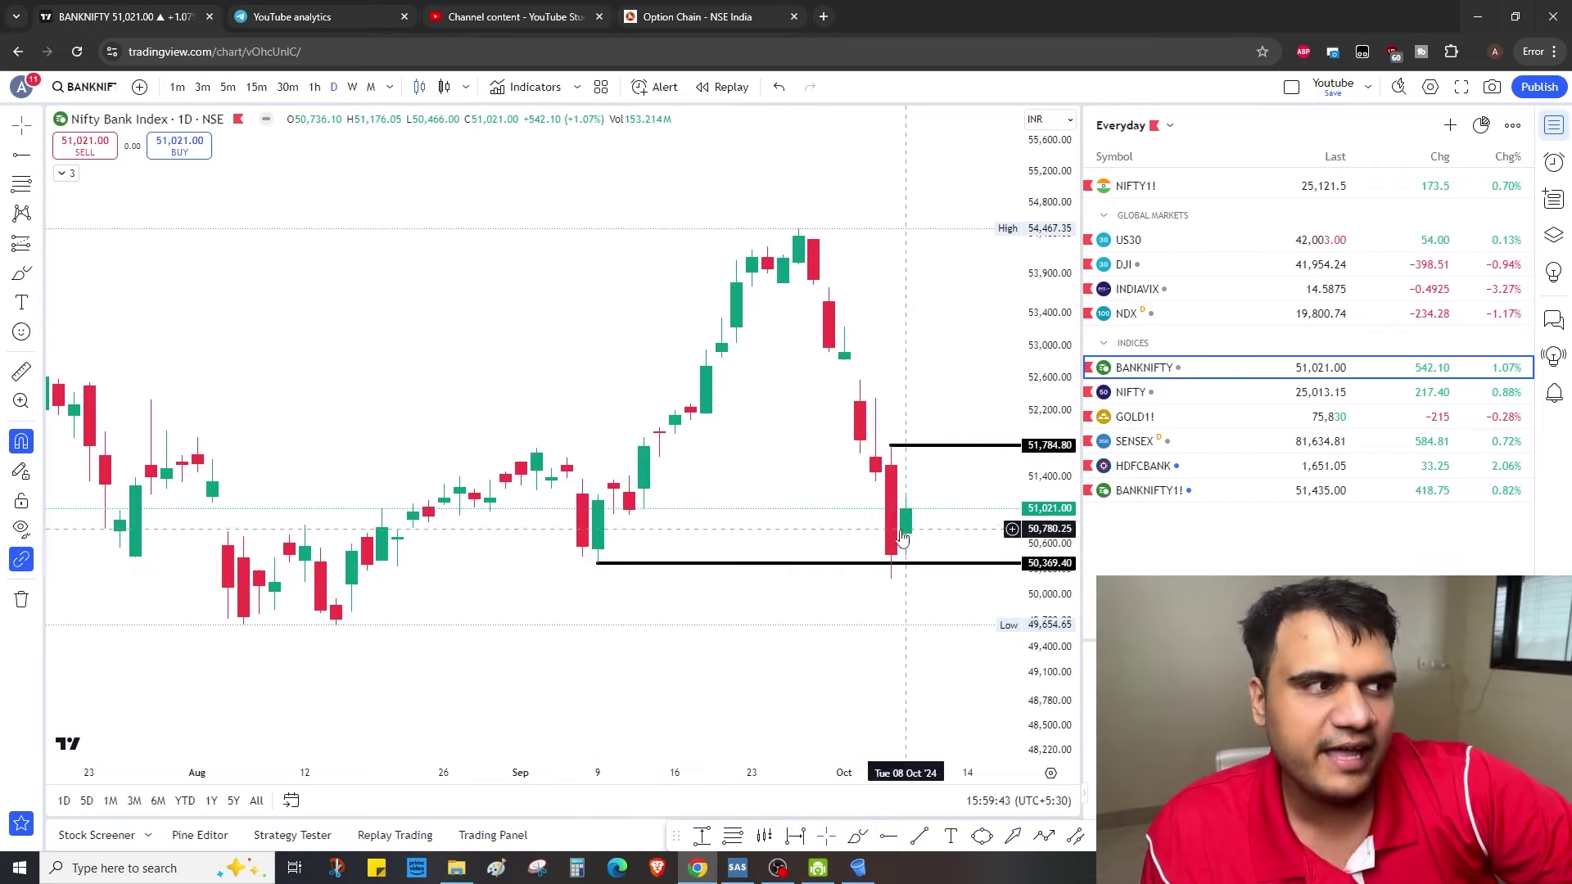
{"action": "left_click", "coordinate": [857, 835]}
Handwrite 51800 on the chart and box it
{"action": "mouse_move", "coordinate": [348, 191]}
{"action": "left_mouse_down"}
{"action": "mouse_move", "coordinate": [367, 281]}
{"action": "mouse_move", "coordinate": [305, 295]}
{"action": "left_mouse_up"}
{"action": "left_click_drag", "start_coordinate": [382, 186], "coordinate": [399, 288]}
{"action": "left_click_drag", "start_coordinate": [472, 177], "coordinate": [463, 182]}
{"action": "left_click_drag", "start_coordinate": [514, 198], "coordinate": [509, 197]}
{"action": "mouse_move", "coordinate": [602, 197]}
{"action": "left_mouse_down"}
{"action": "mouse_move", "coordinate": [577, 245]}
{"action": "mouse_move", "coordinate": [606, 200]}
{"action": "left_mouse_up"}
{"action": "mouse_move", "coordinate": [231, 180]}
{"action": "left_mouse_down"}
{"action": "mouse_move", "coordinate": [646, 291]}
{"action": "mouse_move", "coordinate": [210, 309]}
{"action": "left_mouse_up"}
{"action": "mouse_move", "coordinate": [289, 483]}
{"action": "left_mouse_down"}
{"action": "mouse_move", "coordinate": [304, 362]}
{"action": "mouse_move", "coordinate": [352, 455]}
{"action": "left_mouse_up"}
Handwrite RBI below the boxed number, then sketch an upward move and undo it
{"action": "left_click_drag", "start_coordinate": [370, 354], "coordinate": [375, 449]}
{"action": "left_click_drag", "start_coordinate": [431, 350], "coordinate": [521, 342]}
{"action": "mouse_move", "coordinate": [474, 358]}
{"action": "left_mouse_down"}
{"action": "mouse_move", "coordinate": [474, 419]}
{"action": "mouse_move", "coordinate": [536, 424]}
{"action": "left_mouse_up"}
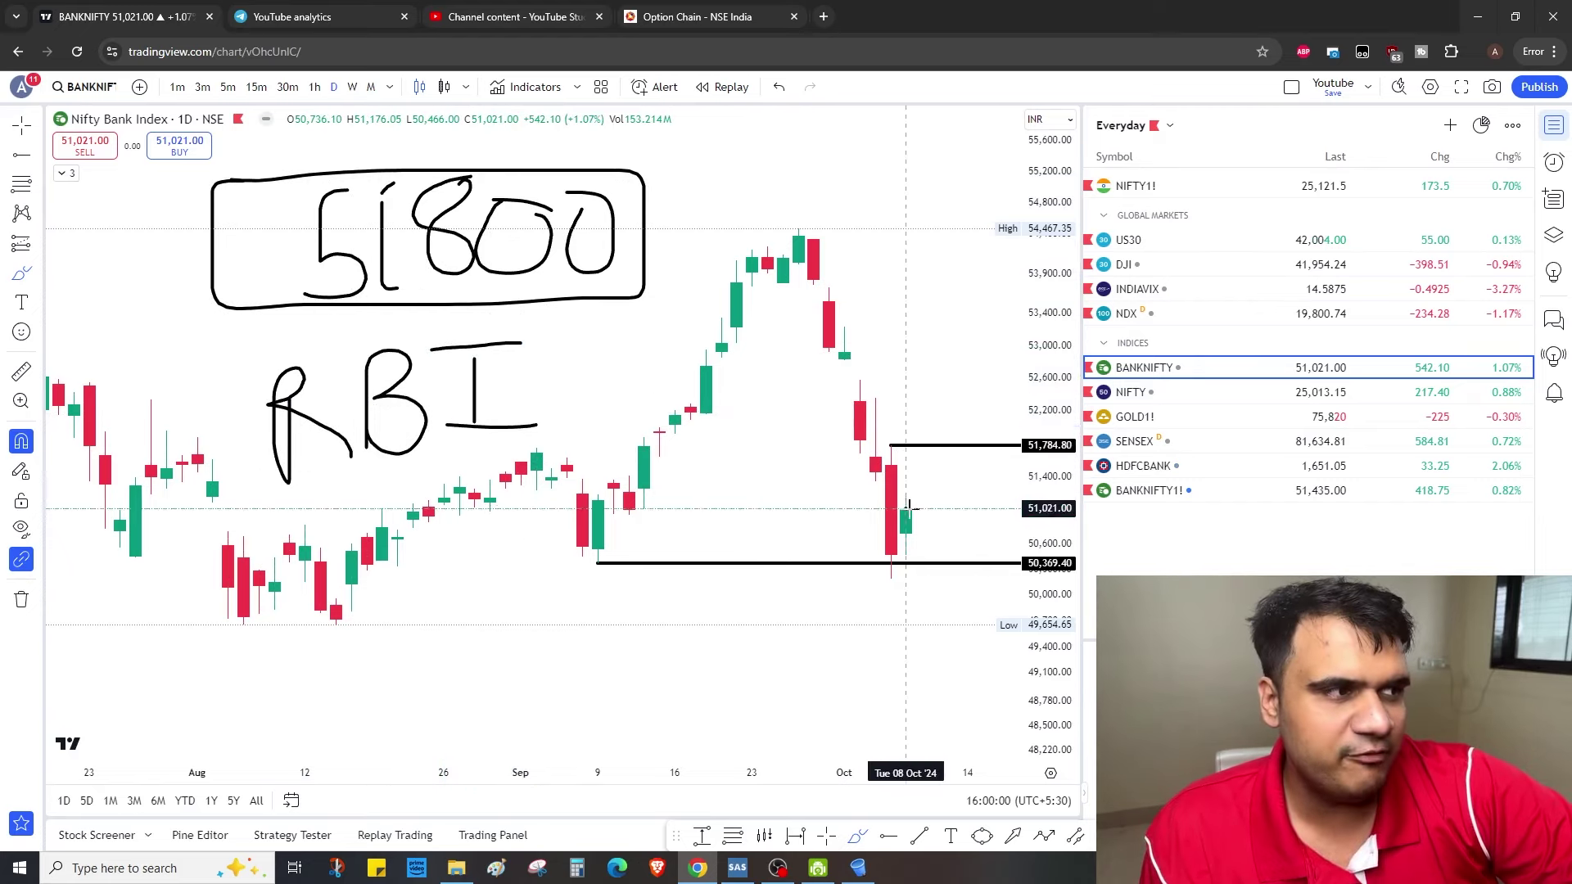
{"action": "mouse_move", "coordinate": [906, 512]}
{"action": "left_mouse_down"}
{"action": "mouse_move", "coordinate": [934, 377]}
{"action": "mouse_move", "coordinate": [951, 491]}
{"action": "mouse_move", "coordinate": [908, 501]}
{"action": "left_mouse_up"}
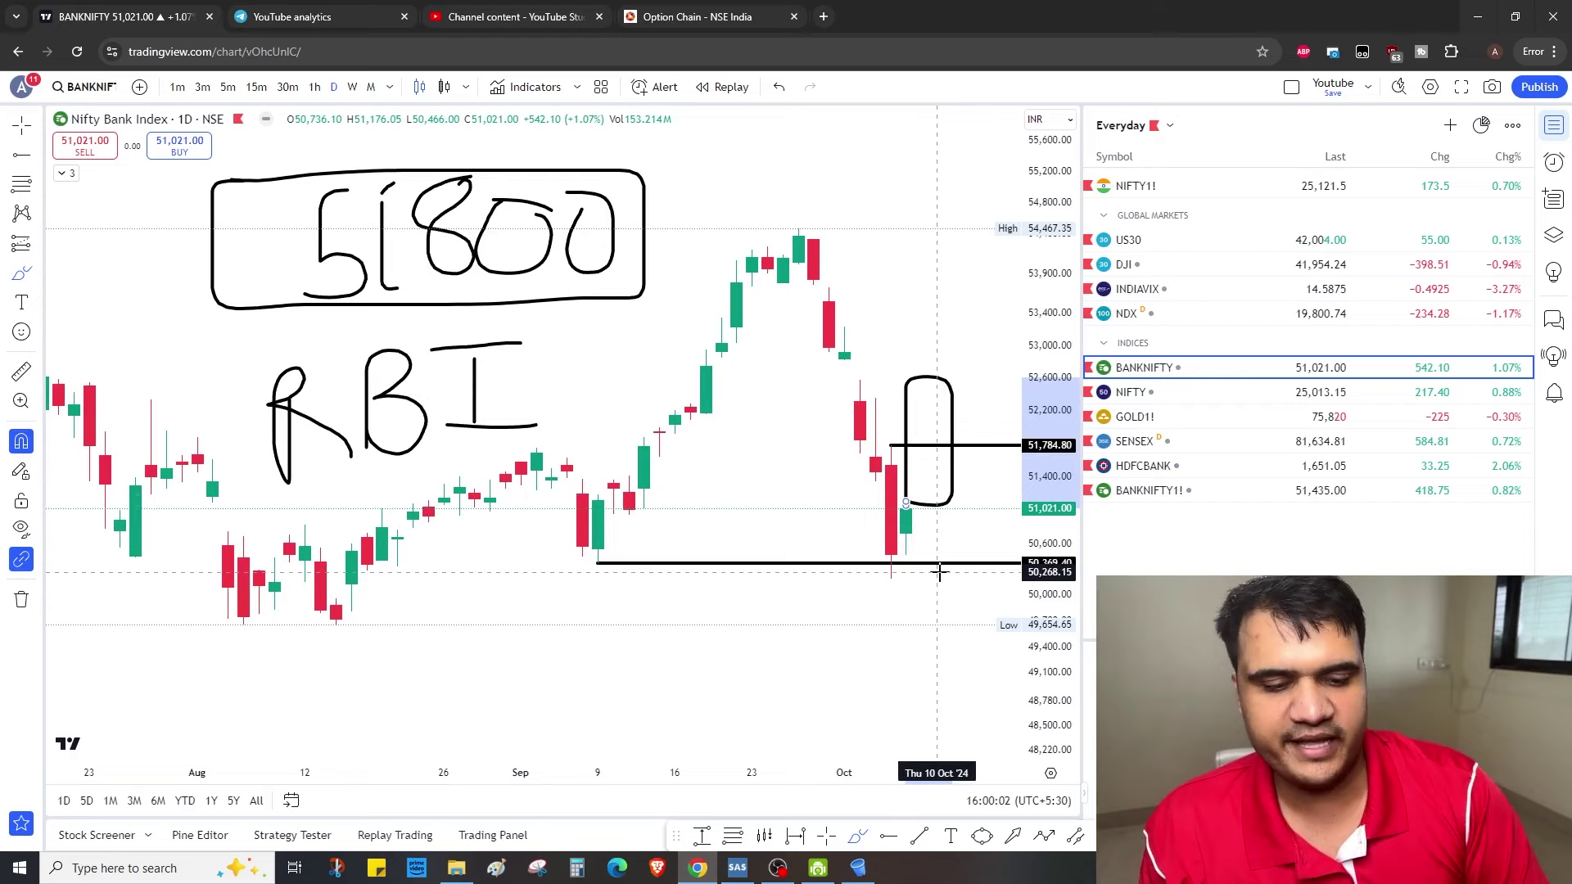
{"action": "key", "text": "ctrl+z"}
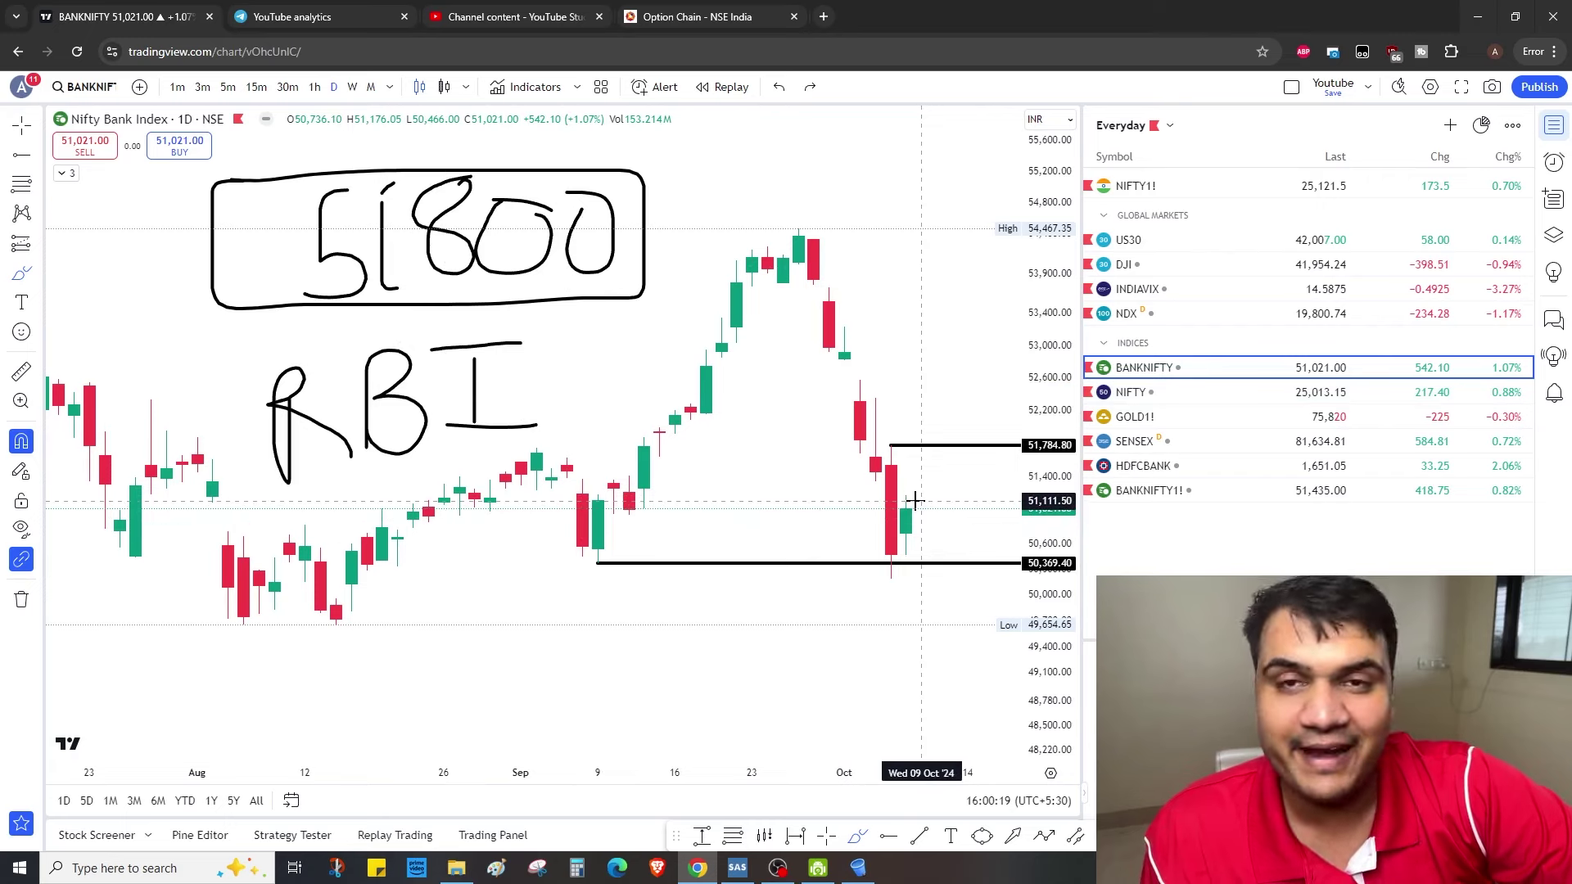
{"action": "left_click", "coordinate": [856, 842]}
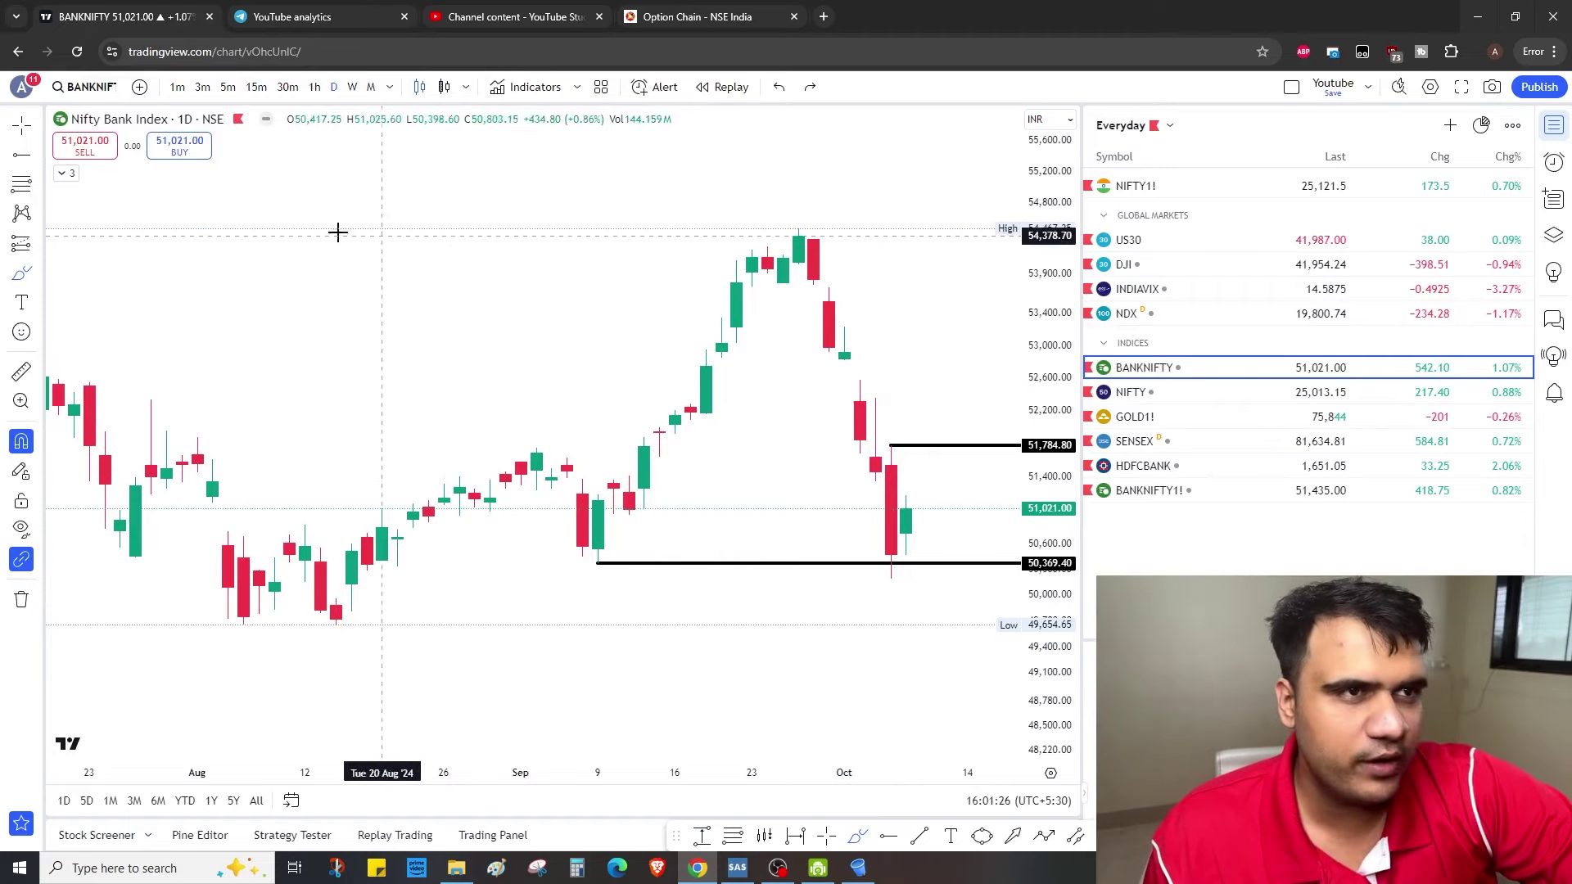
Handwrite RBI on the daily chart
{"action": "mouse_move", "coordinate": [290, 178]}
{"action": "left_mouse_down"}
{"action": "mouse_move", "coordinate": [292, 255]}
{"action": "mouse_move", "coordinate": [304, 215]}
{"action": "mouse_move", "coordinate": [352, 258]}
{"action": "left_mouse_up"}
{"action": "mouse_move", "coordinate": [372, 258]}
{"action": "left_mouse_down"}
{"action": "mouse_move", "coordinate": [381, 206]}
{"action": "mouse_move", "coordinate": [372, 248]}
{"action": "left_mouse_up"}
{"action": "mouse_move", "coordinate": [458, 182]}
{"action": "left_mouse_down"}
{"action": "mouse_move", "coordinate": [460, 238]}
{"action": "mouse_move", "coordinate": [448, 169]}
{"action": "mouse_move", "coordinate": [490, 160]}
{"action": "left_mouse_up"}
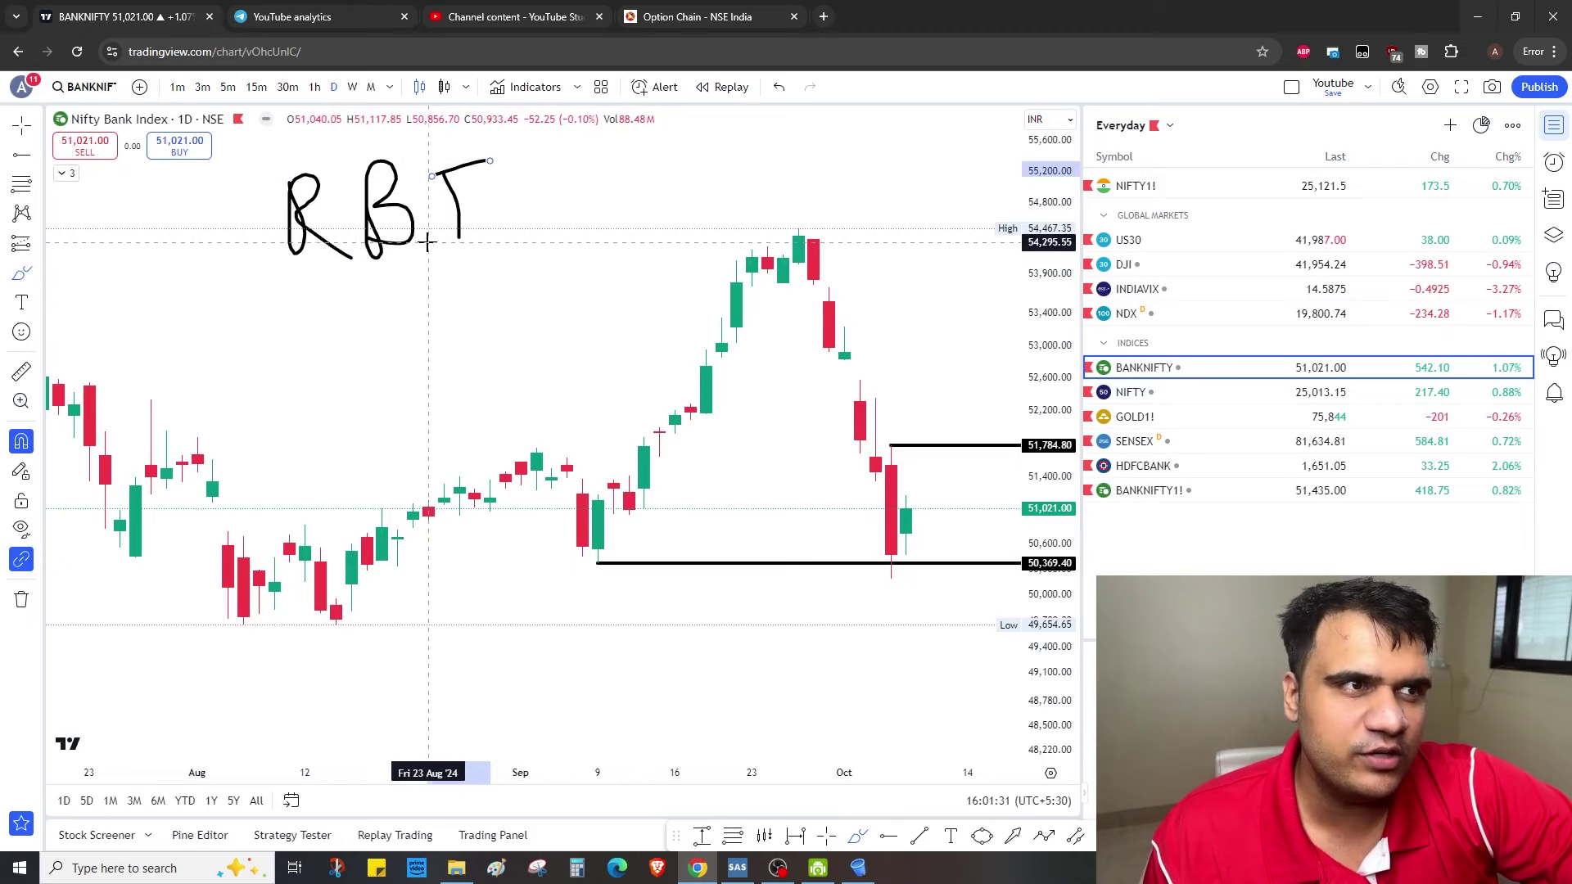
{"action": "left_click_drag", "start_coordinate": [430, 243], "coordinate": [506, 242]}
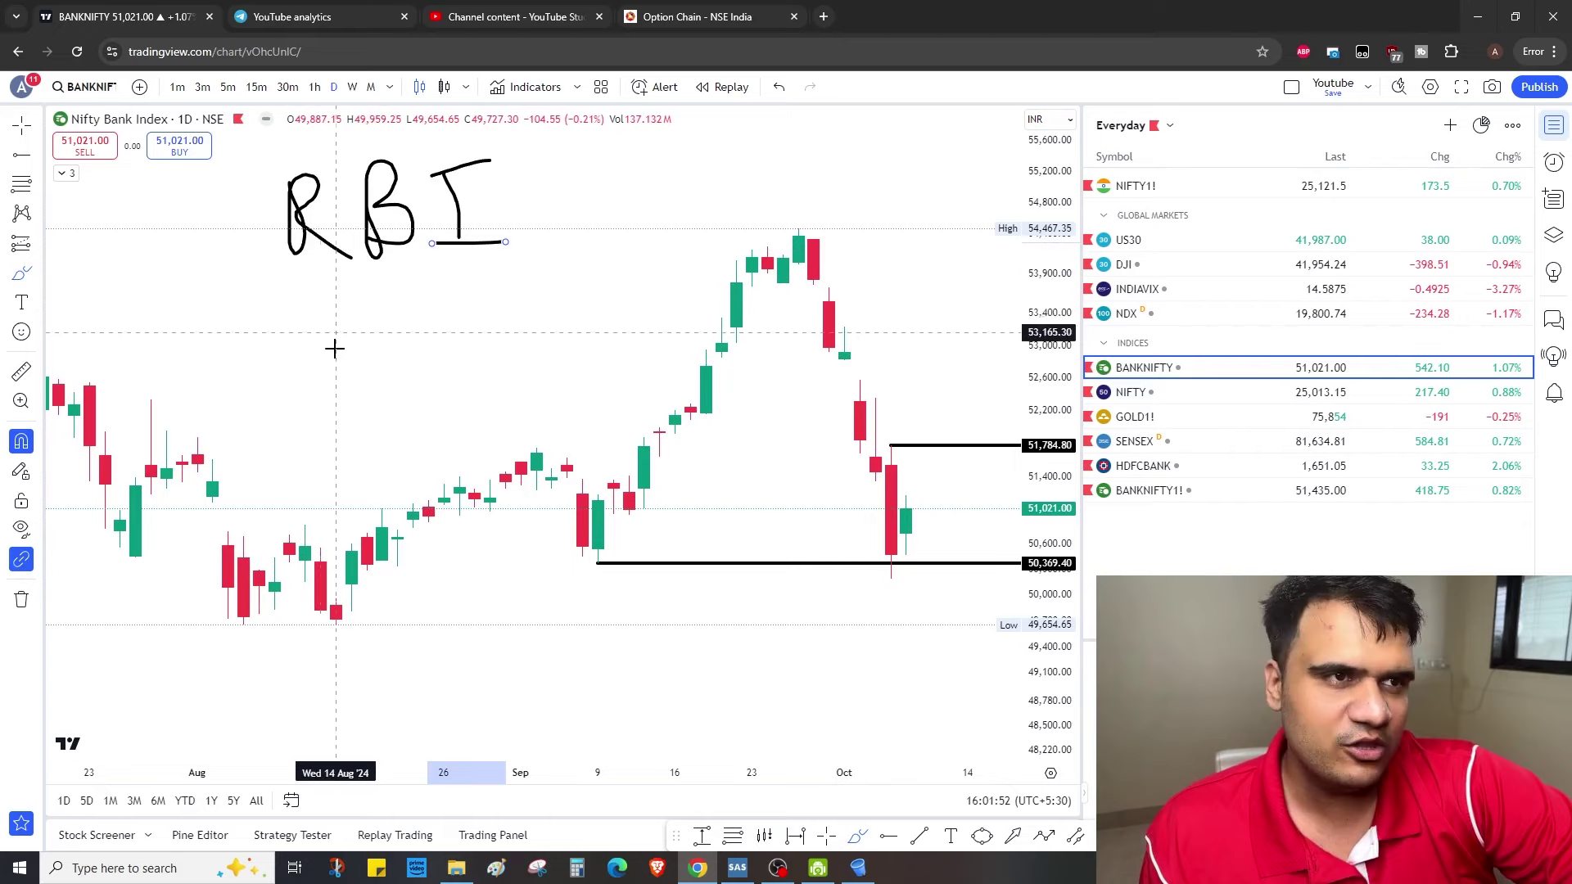
Handwrite a boxed 1% below RBI, then remove all drawings from the chart
{"action": "left_click_drag", "start_coordinate": [274, 317], "coordinate": [274, 428]}
{"action": "left_click_drag", "start_coordinate": [352, 315], "coordinate": [305, 403]}
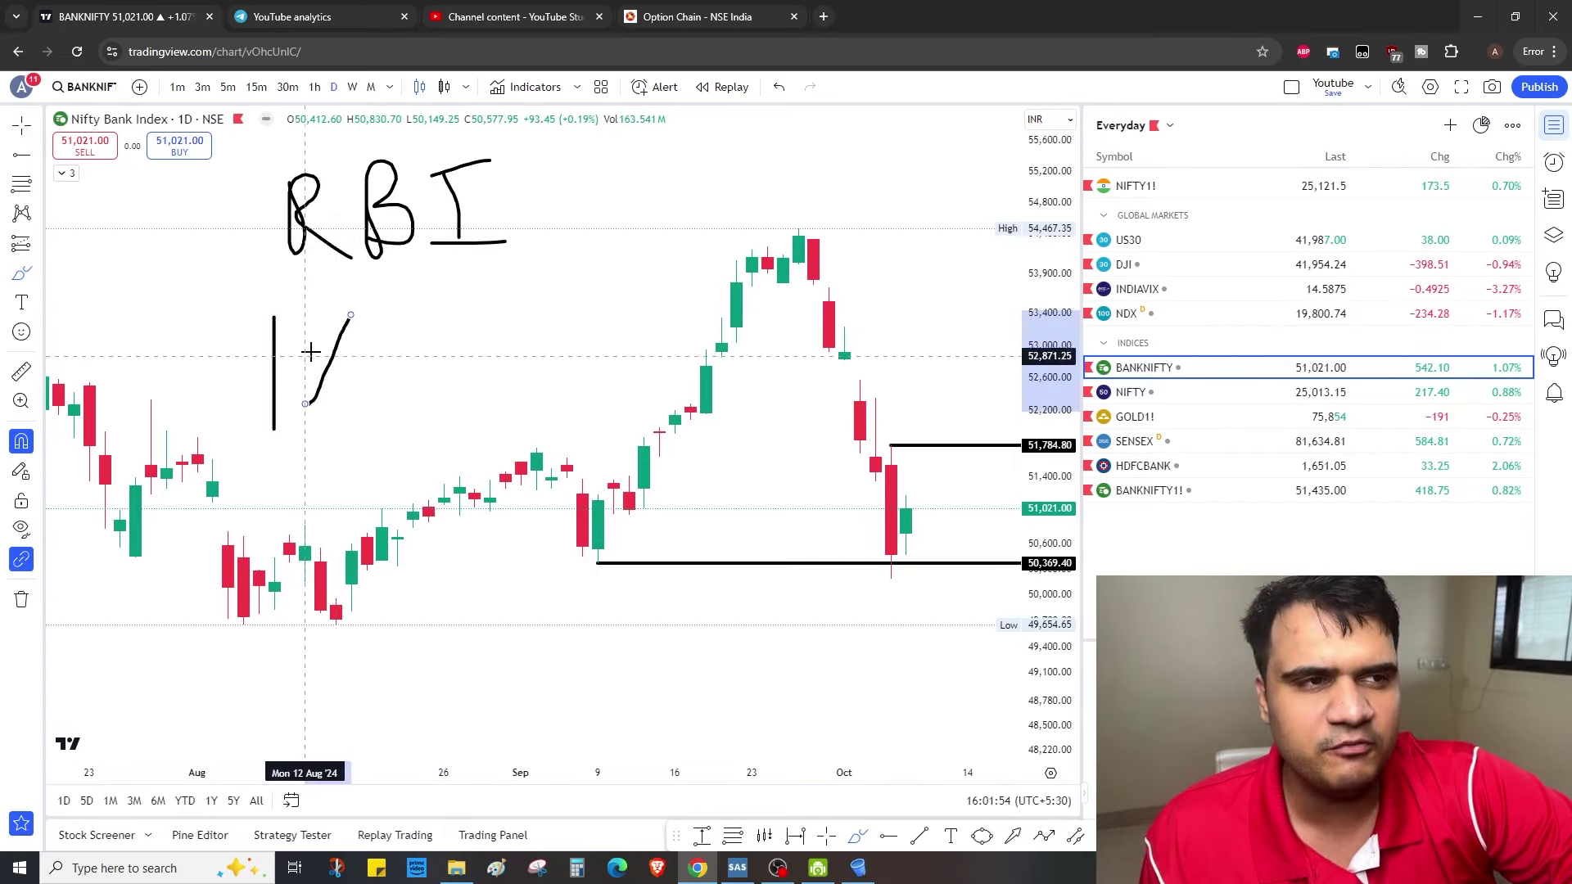
{"action": "mouse_move", "coordinate": [304, 344]}
{"action": "left_mouse_down"}
{"action": "mouse_move", "coordinate": [304, 369]}
{"action": "mouse_move", "coordinate": [342, 385]}
{"action": "left_mouse_up"}
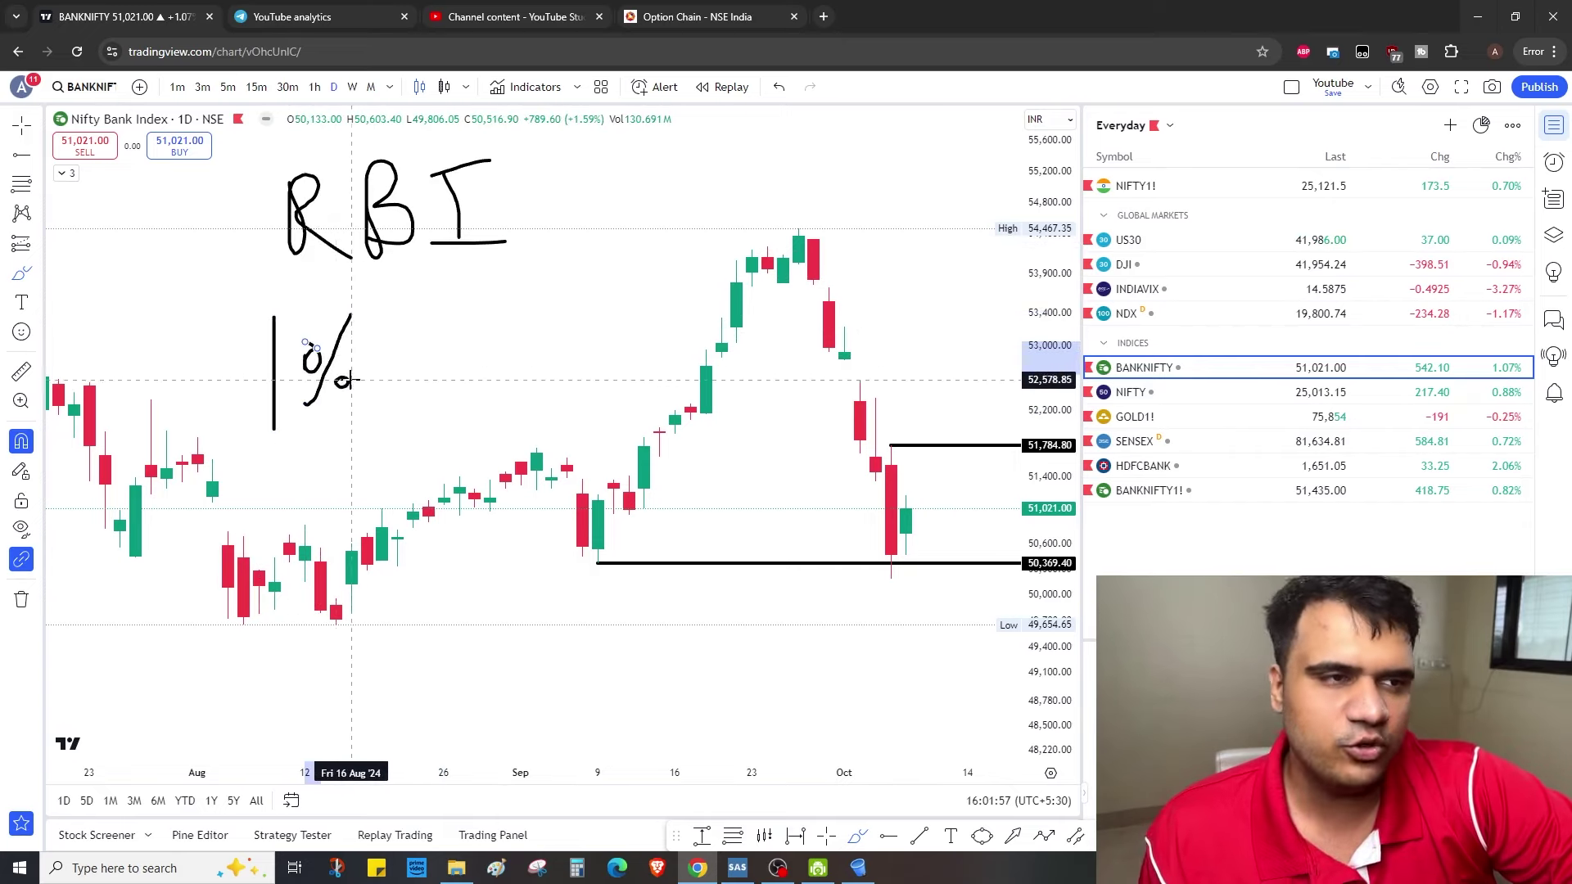
{"action": "mouse_move", "coordinate": [199, 314]}
{"action": "left_mouse_down"}
{"action": "mouse_move", "coordinate": [249, 315]}
{"action": "mouse_move", "coordinate": [382, 393]}
{"action": "left_mouse_up"}
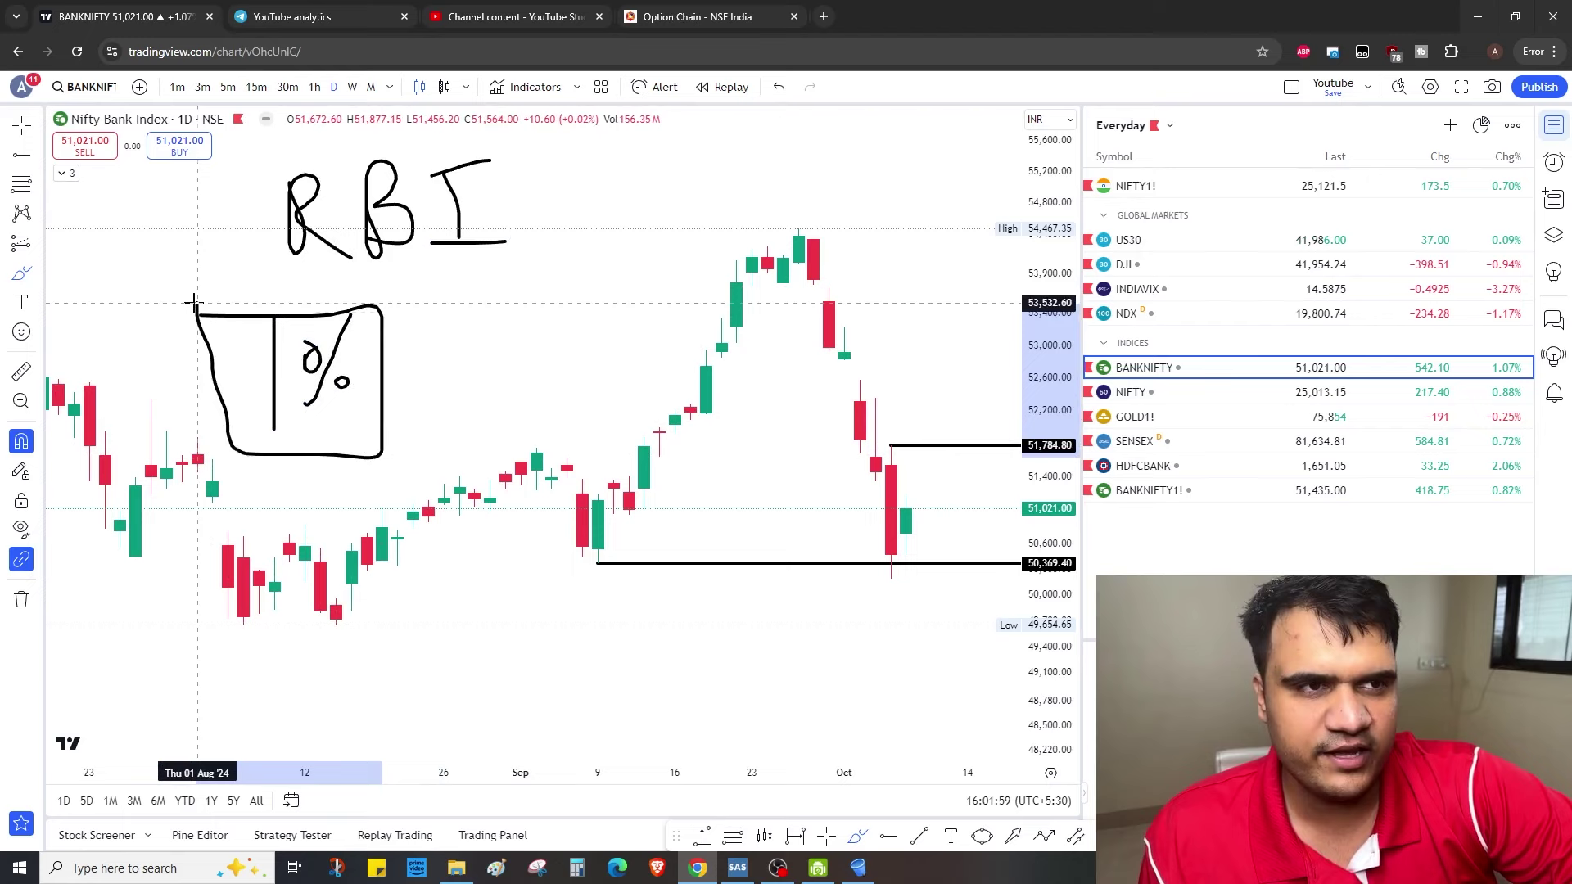
{"action": "left_click", "coordinate": [21, 598]}
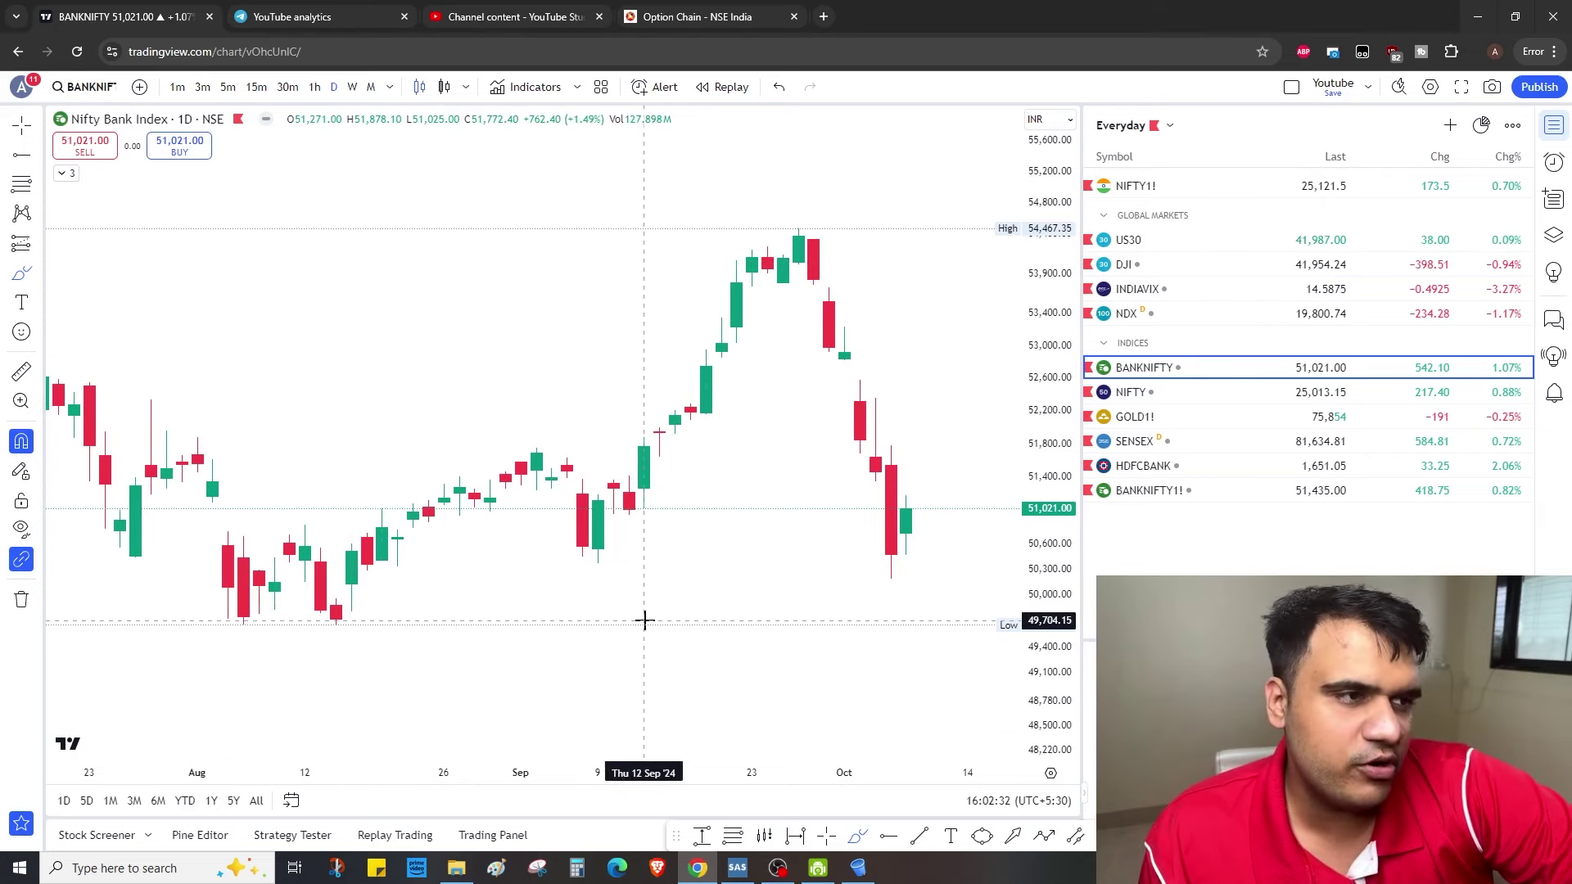
Sketch a circle, arrow and loop around the October candles, then erase them
{"action": "scroll", "coordinate": [642, 618], "scroll_direction": "up", "scroll_amount": 1}
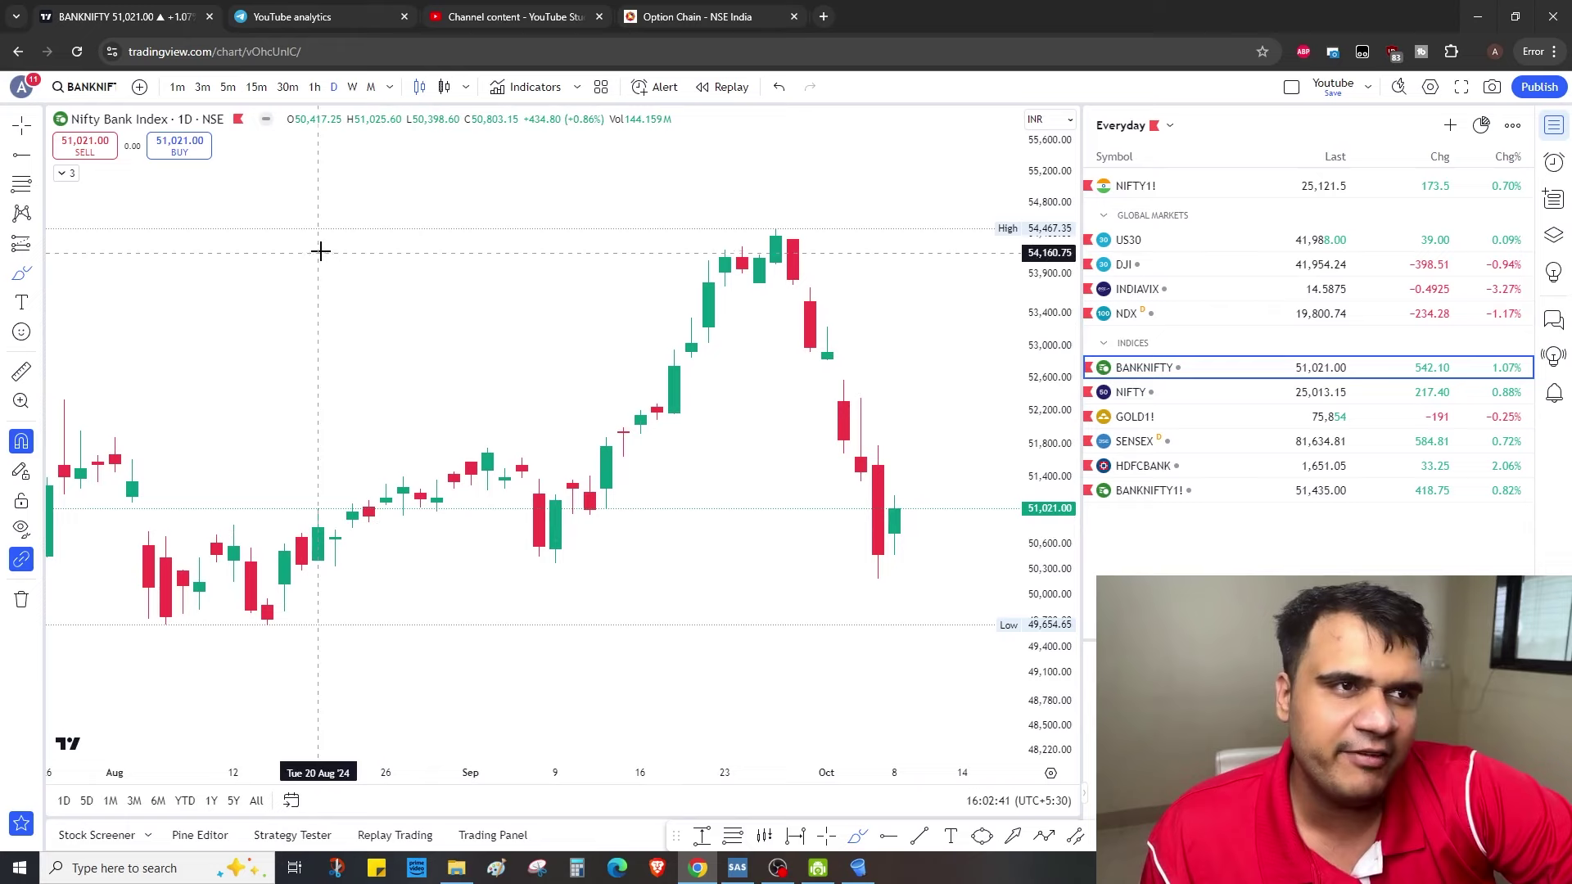
{"action": "mouse_move", "coordinate": [859, 457]}
{"action": "left_mouse_down"}
{"action": "mouse_move", "coordinate": [941, 551]}
{"action": "mouse_move", "coordinate": [836, 588]}
{"action": "mouse_move", "coordinate": [857, 464]}
{"action": "left_mouse_up"}
{"action": "mouse_move", "coordinate": [677, 550]}
{"action": "left_mouse_down"}
{"action": "mouse_move", "coordinate": [760, 551]}
{"action": "mouse_move", "coordinate": [692, 589]}
{"action": "left_mouse_up"}
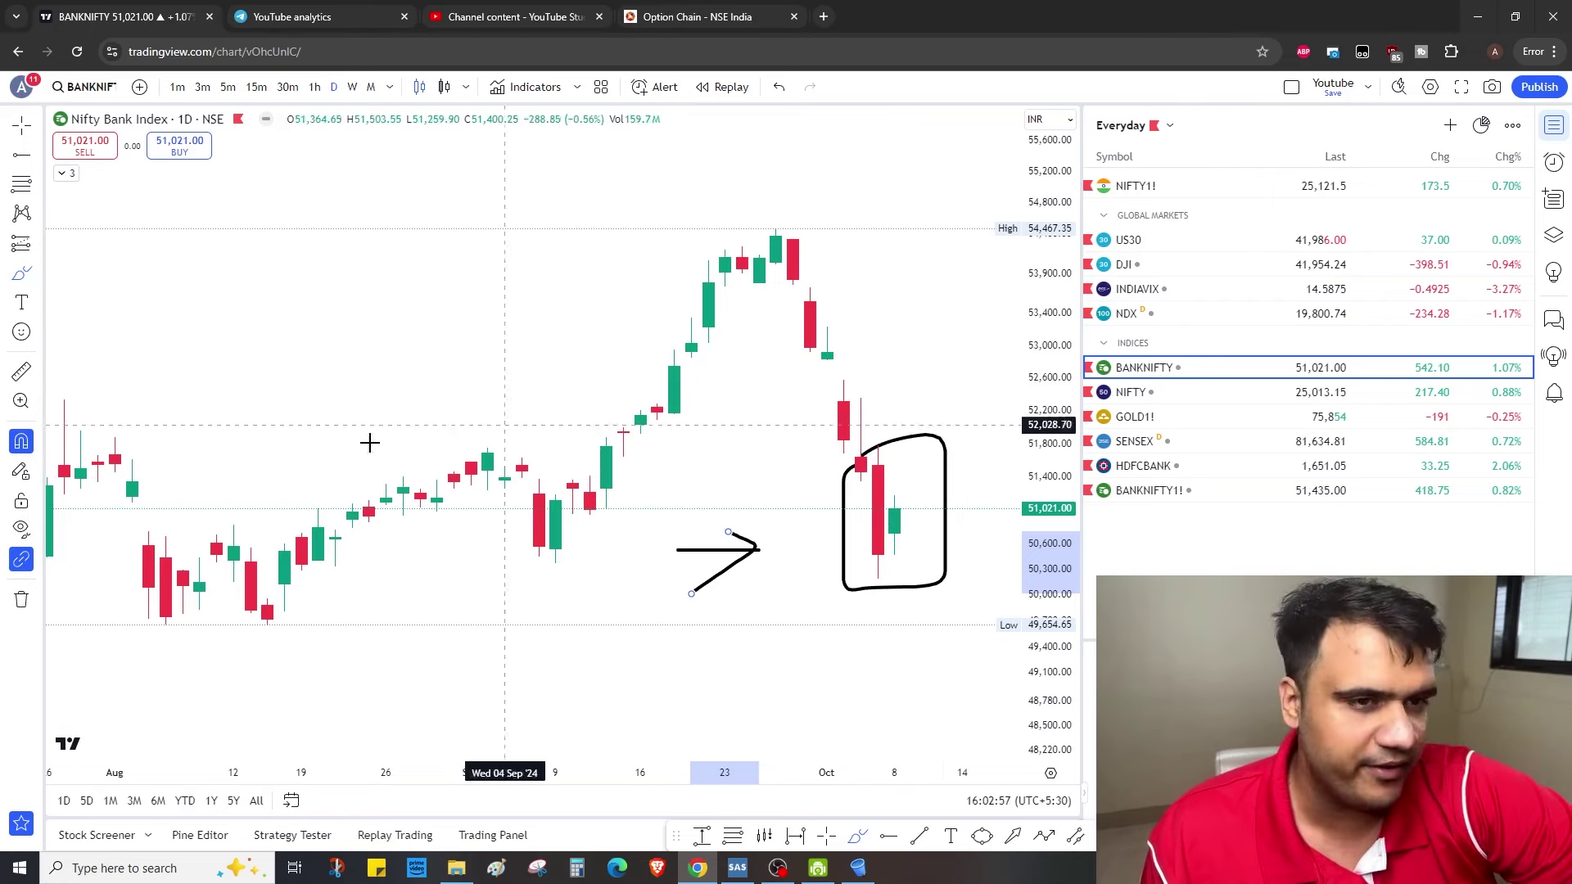
{"action": "key", "text": "Delete"}
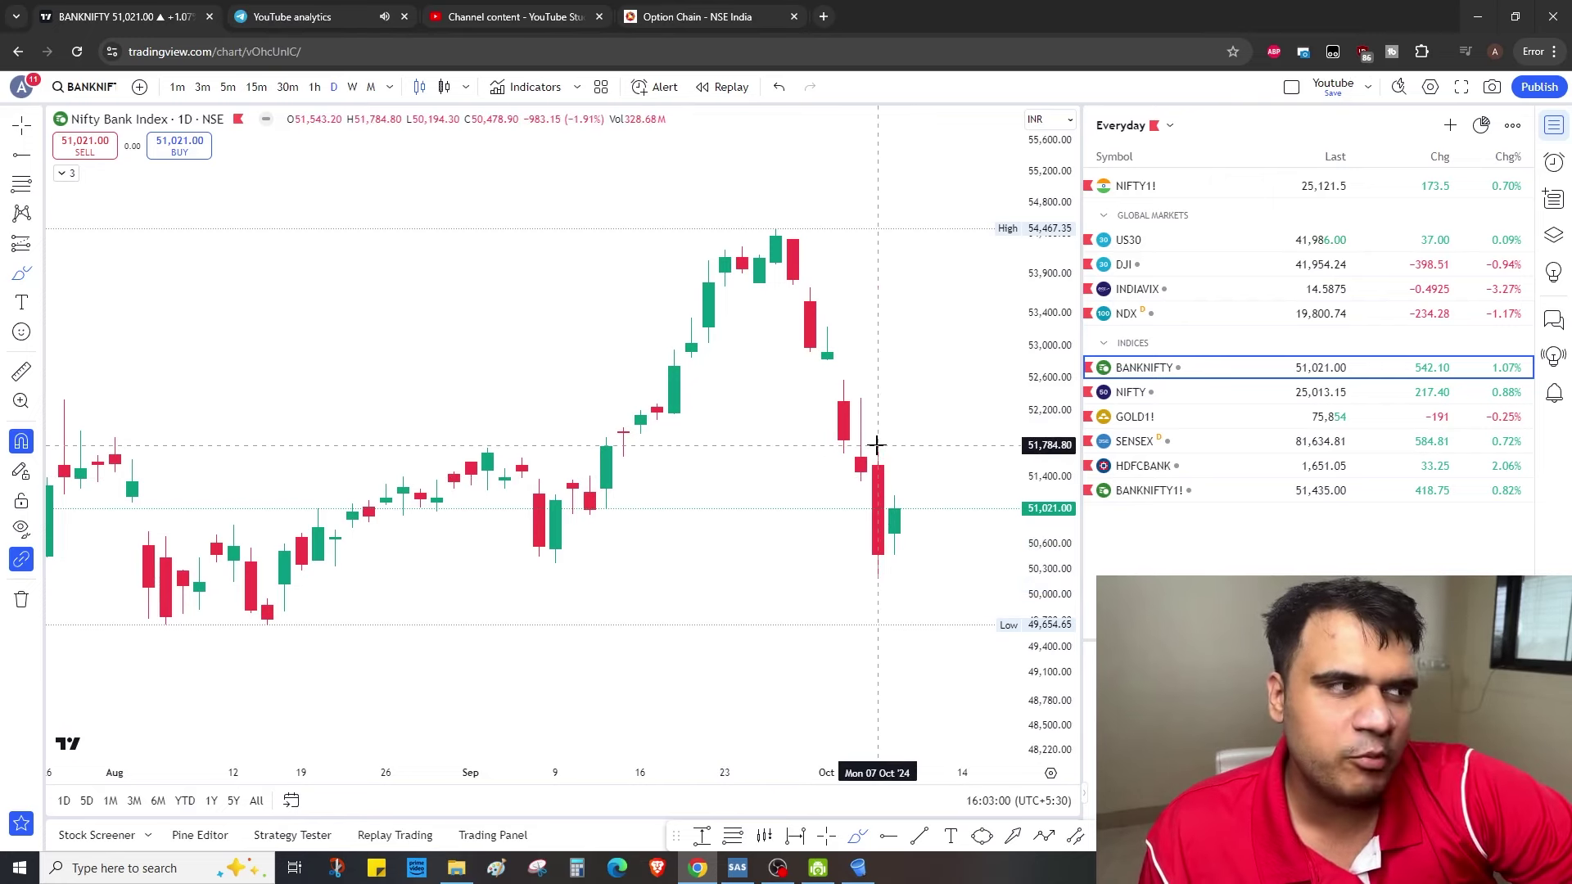
{"action": "mouse_move", "coordinate": [876, 444]}
{"action": "left_mouse_down"}
{"action": "mouse_move", "coordinate": [941, 446]}
{"action": "mouse_move", "coordinate": [901, 418]}
{"action": "mouse_move", "coordinate": [872, 432]}
{"action": "mouse_move", "coordinate": [877, 447]}
{"action": "left_mouse_up"}
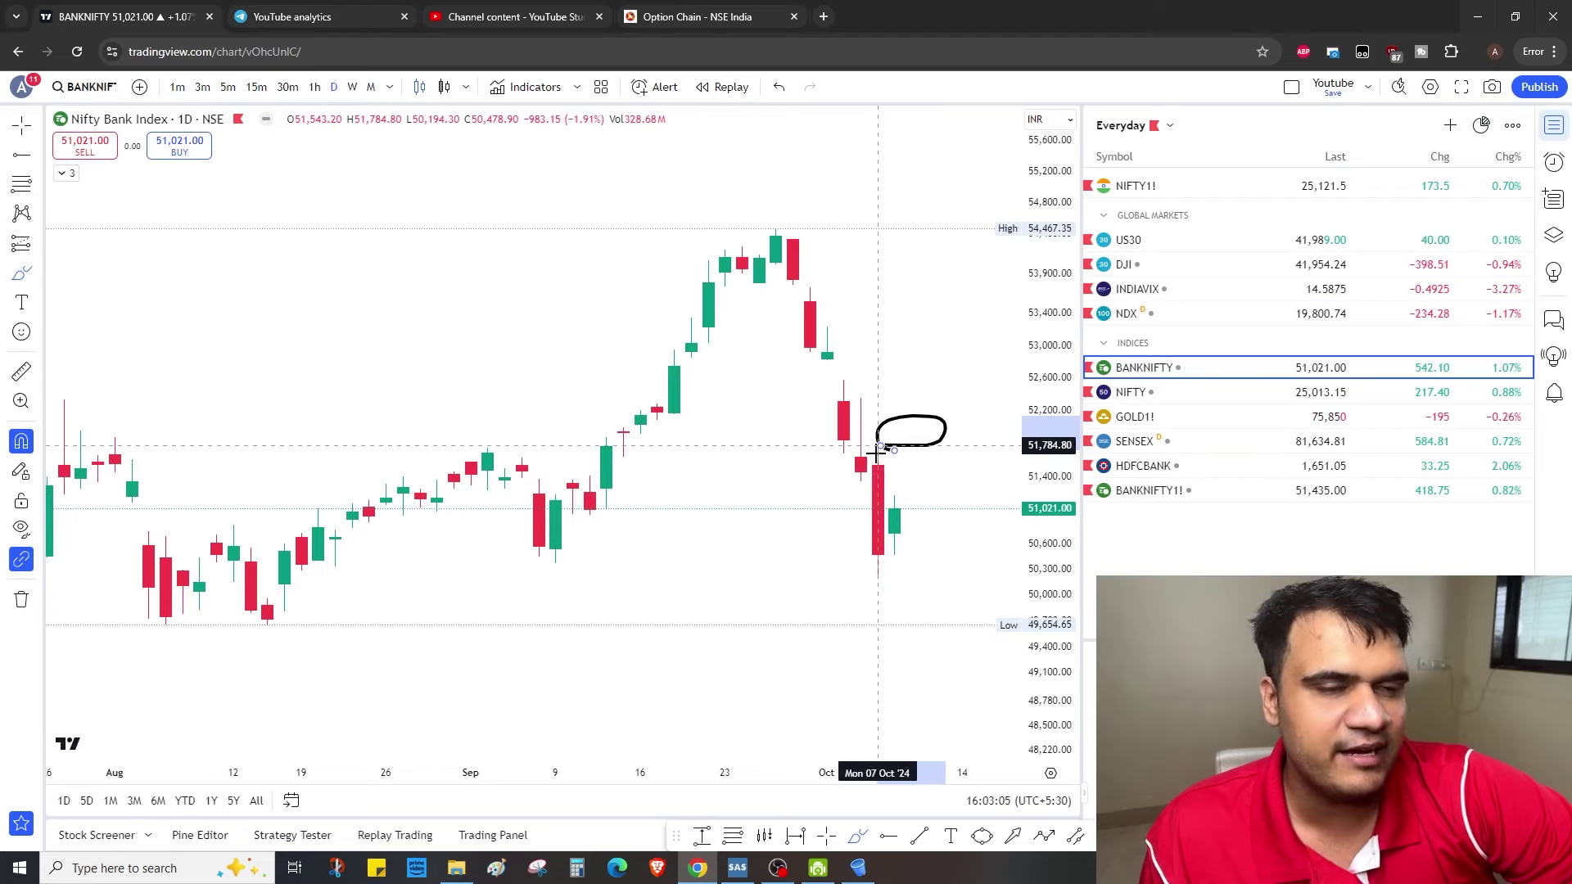
{"action": "key", "text": "Delete"}
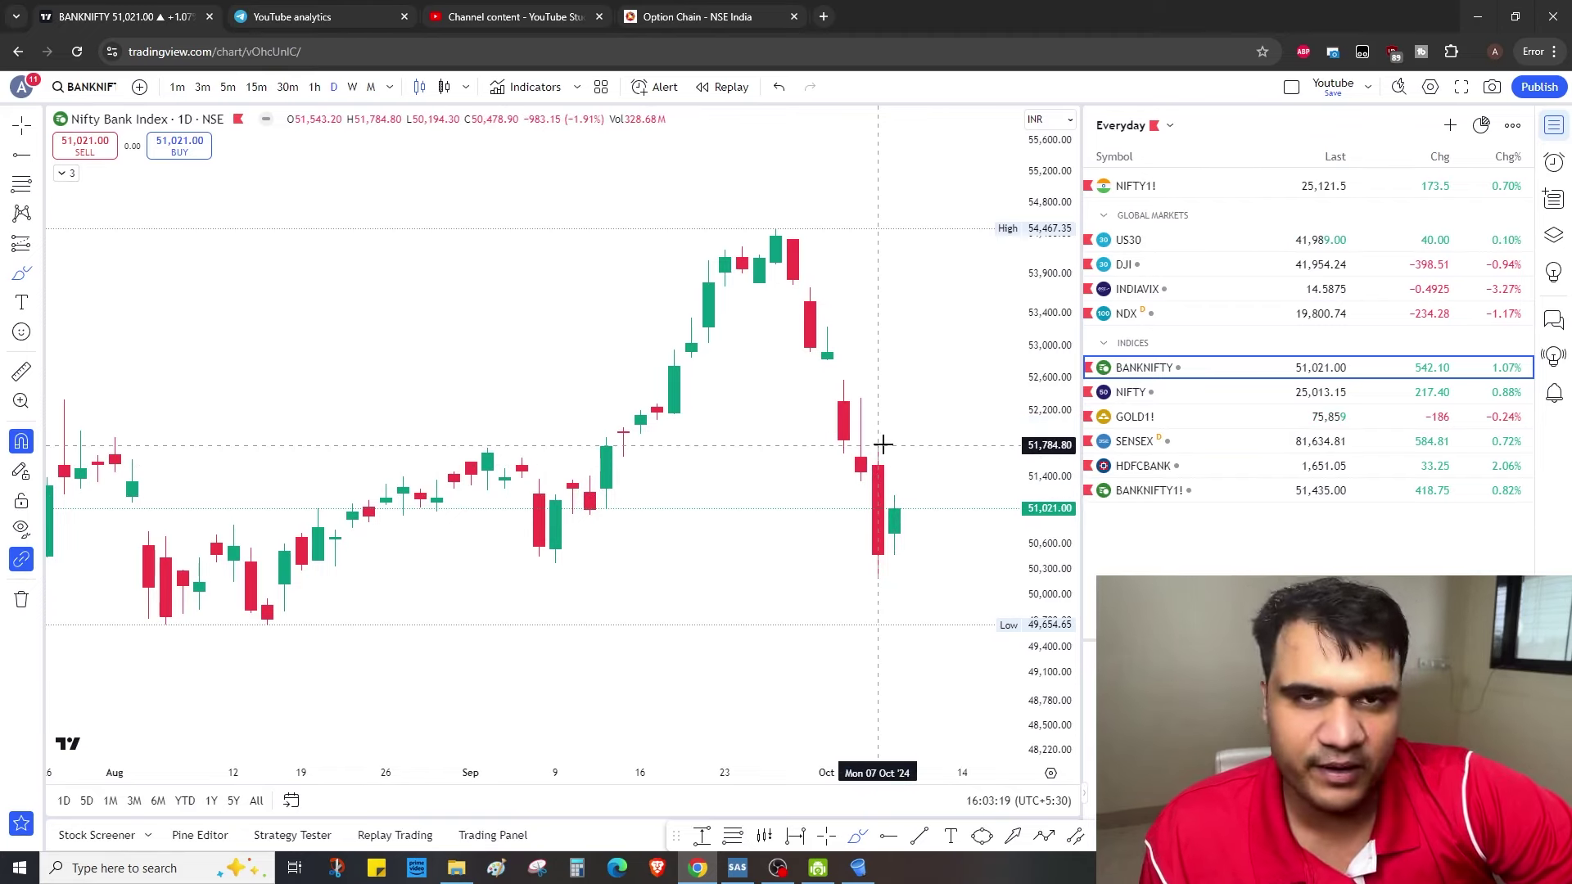
Draw a support line under the September–October lows near 50,300 and a ray at 49,659.05
{"action": "mouse_move", "coordinate": [541, 556]}
{"action": "left_mouse_down"}
{"action": "mouse_move", "coordinate": [881, 562]}
{"action": "mouse_move", "coordinate": [499, 567]}
{"action": "mouse_move", "coordinate": [531, 559]}
{"action": "left_mouse_up"}
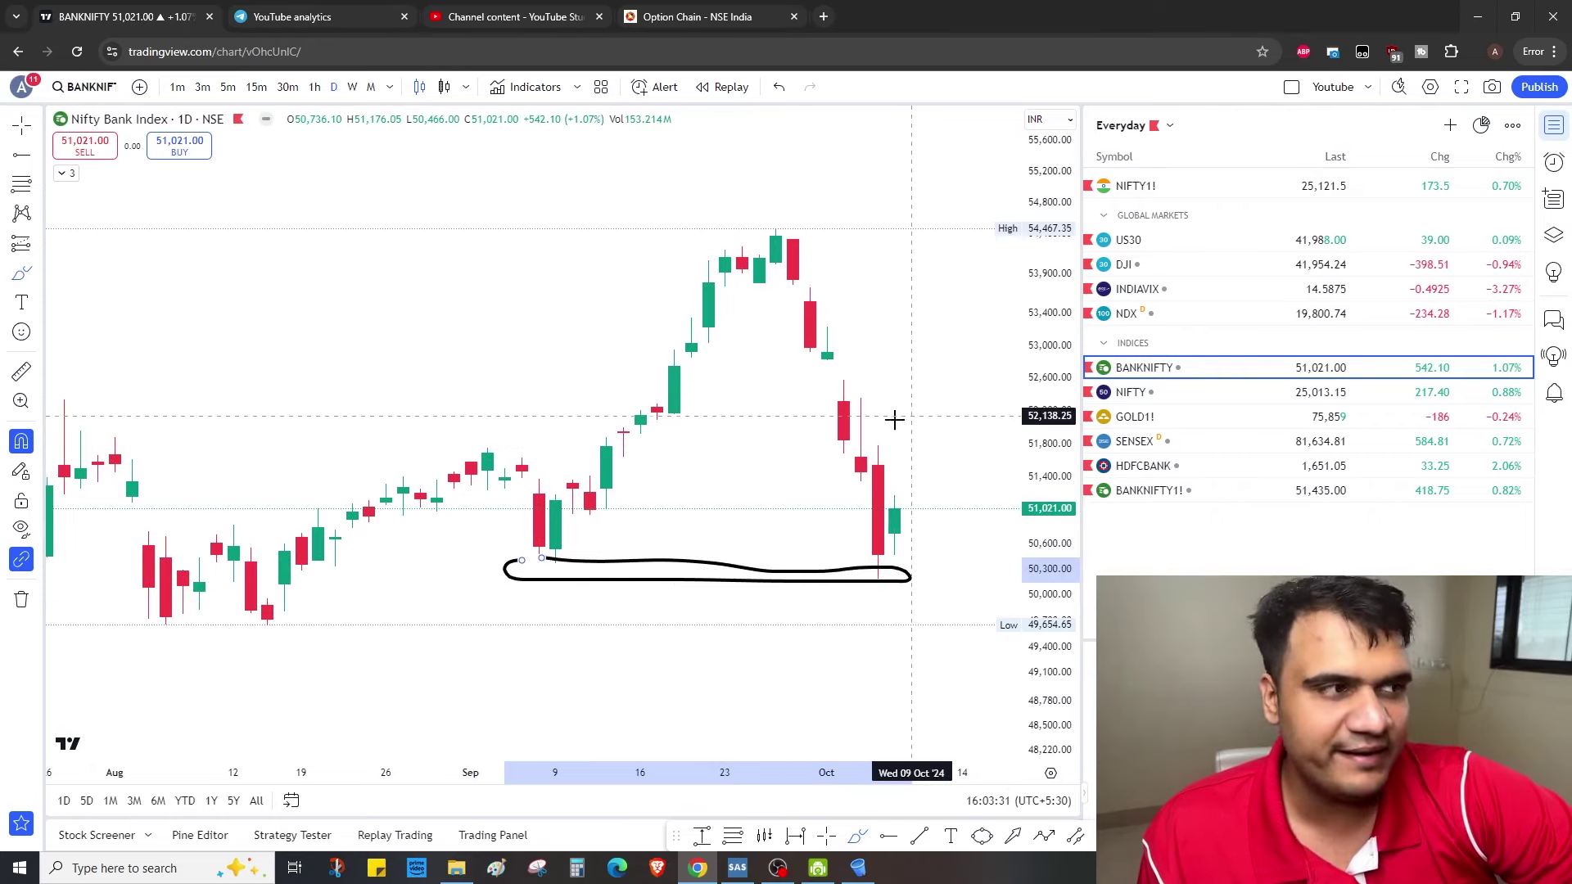
{"action": "key", "text": "Delete"}
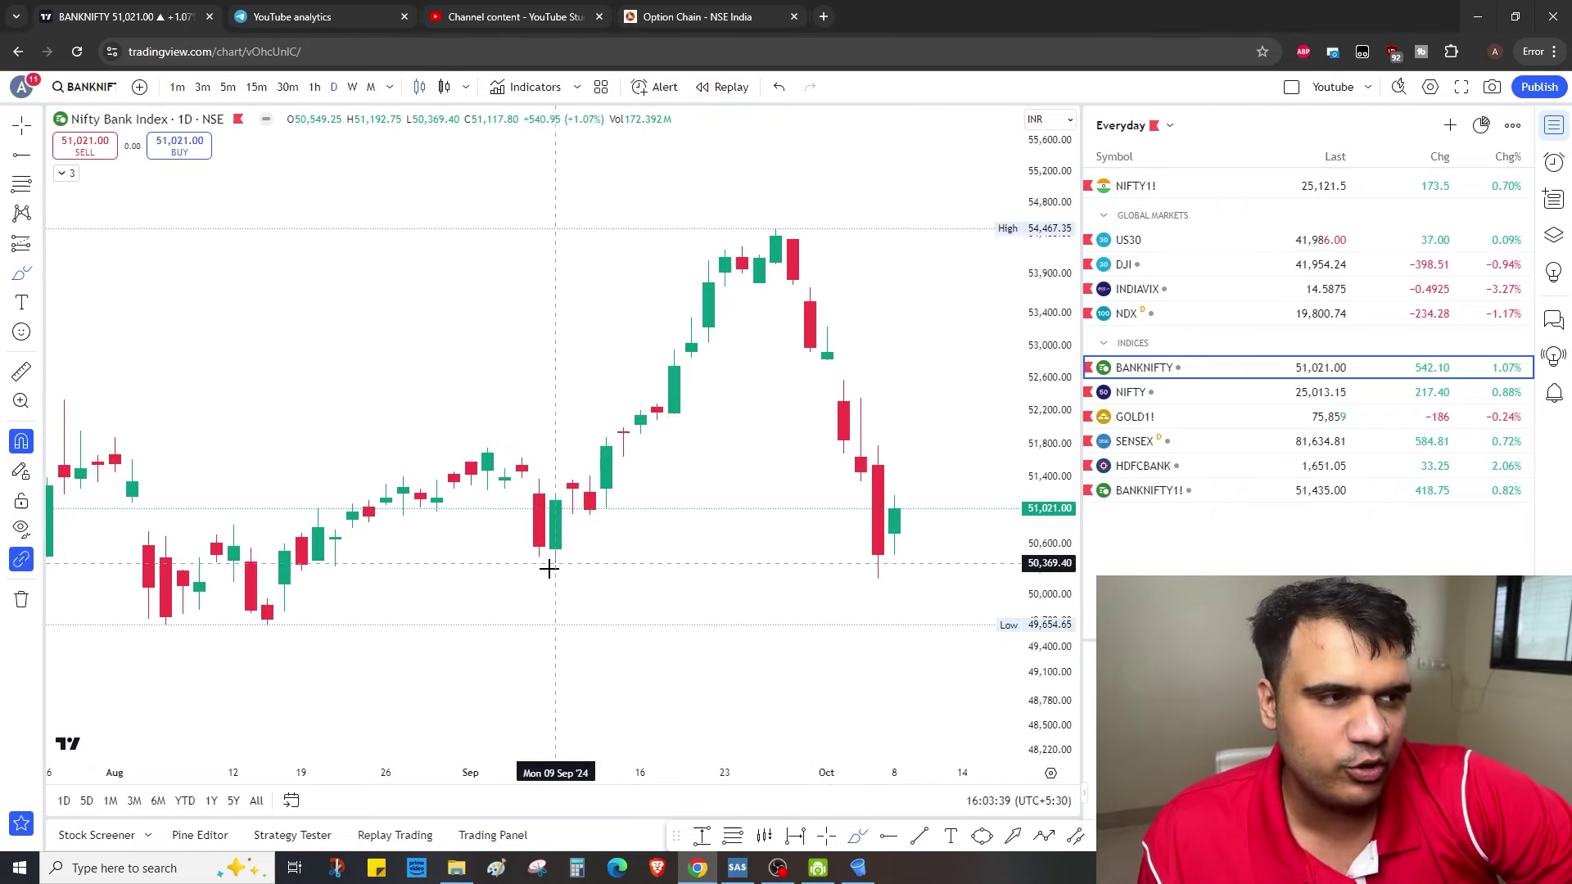
{"action": "left_click_drag", "start_coordinate": [548, 568], "coordinate": [946, 571]}
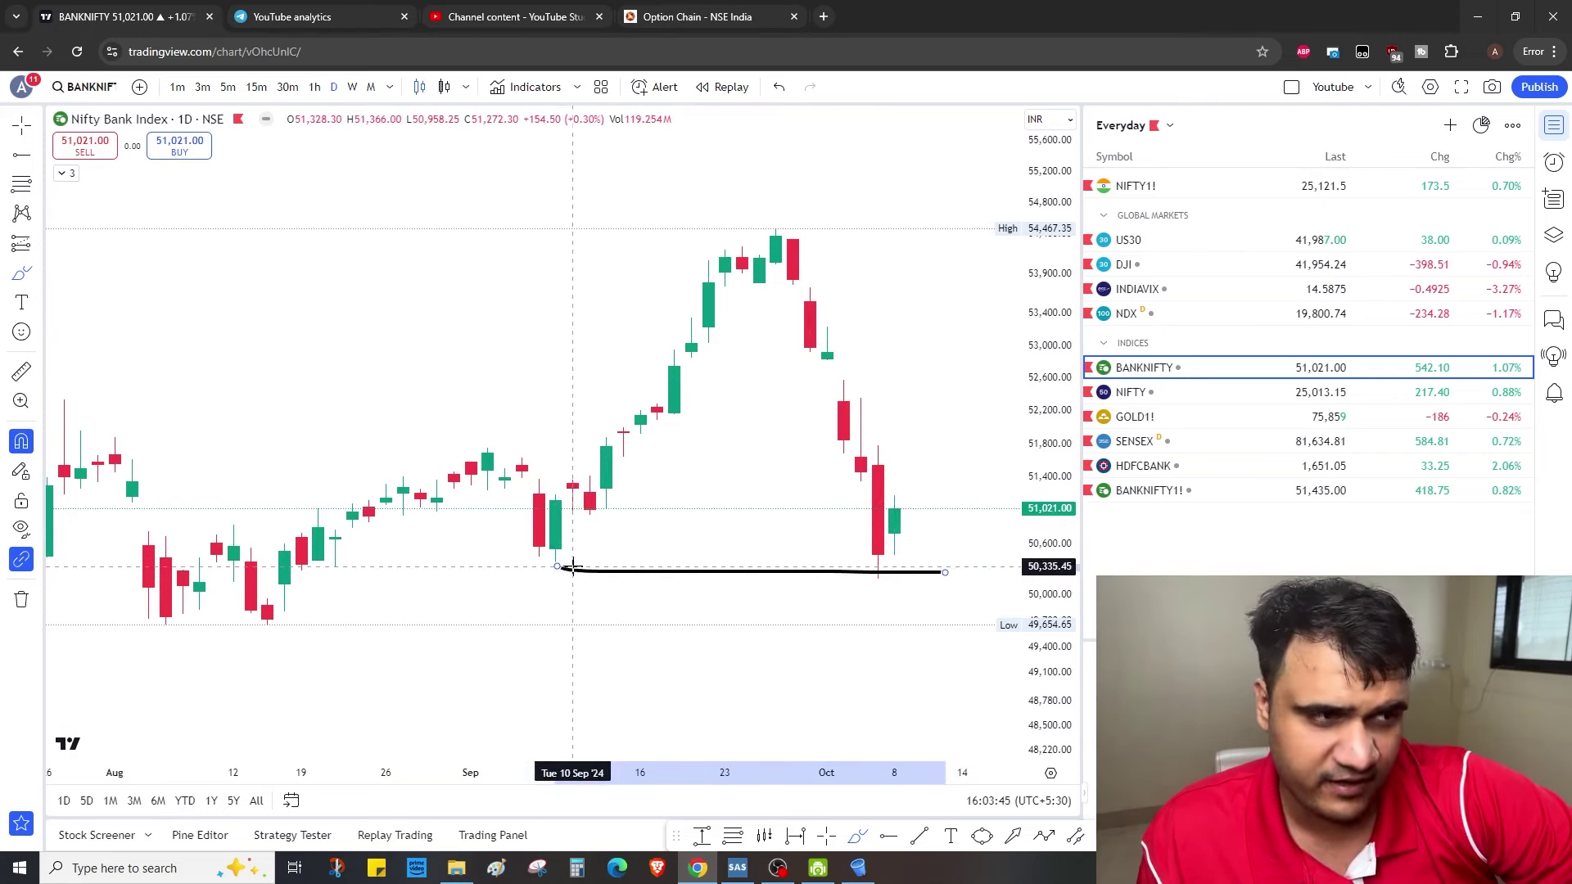
{"action": "scroll", "coordinate": [559, 571], "scroll_direction": "down", "scroll_amount": 1}
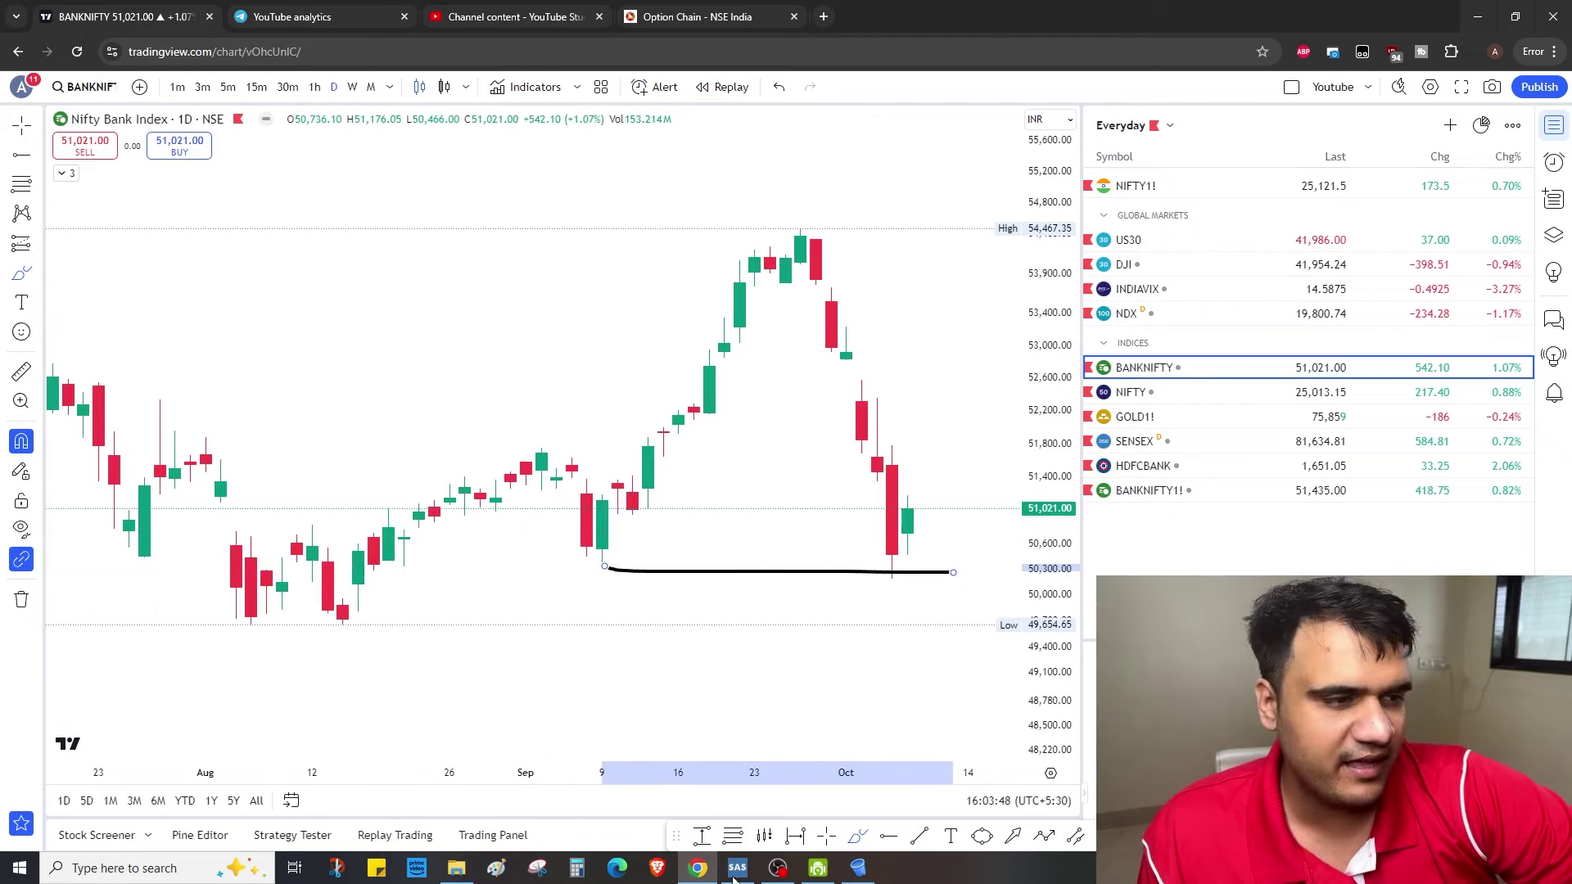
{"action": "left_click", "coordinate": [250, 638]}
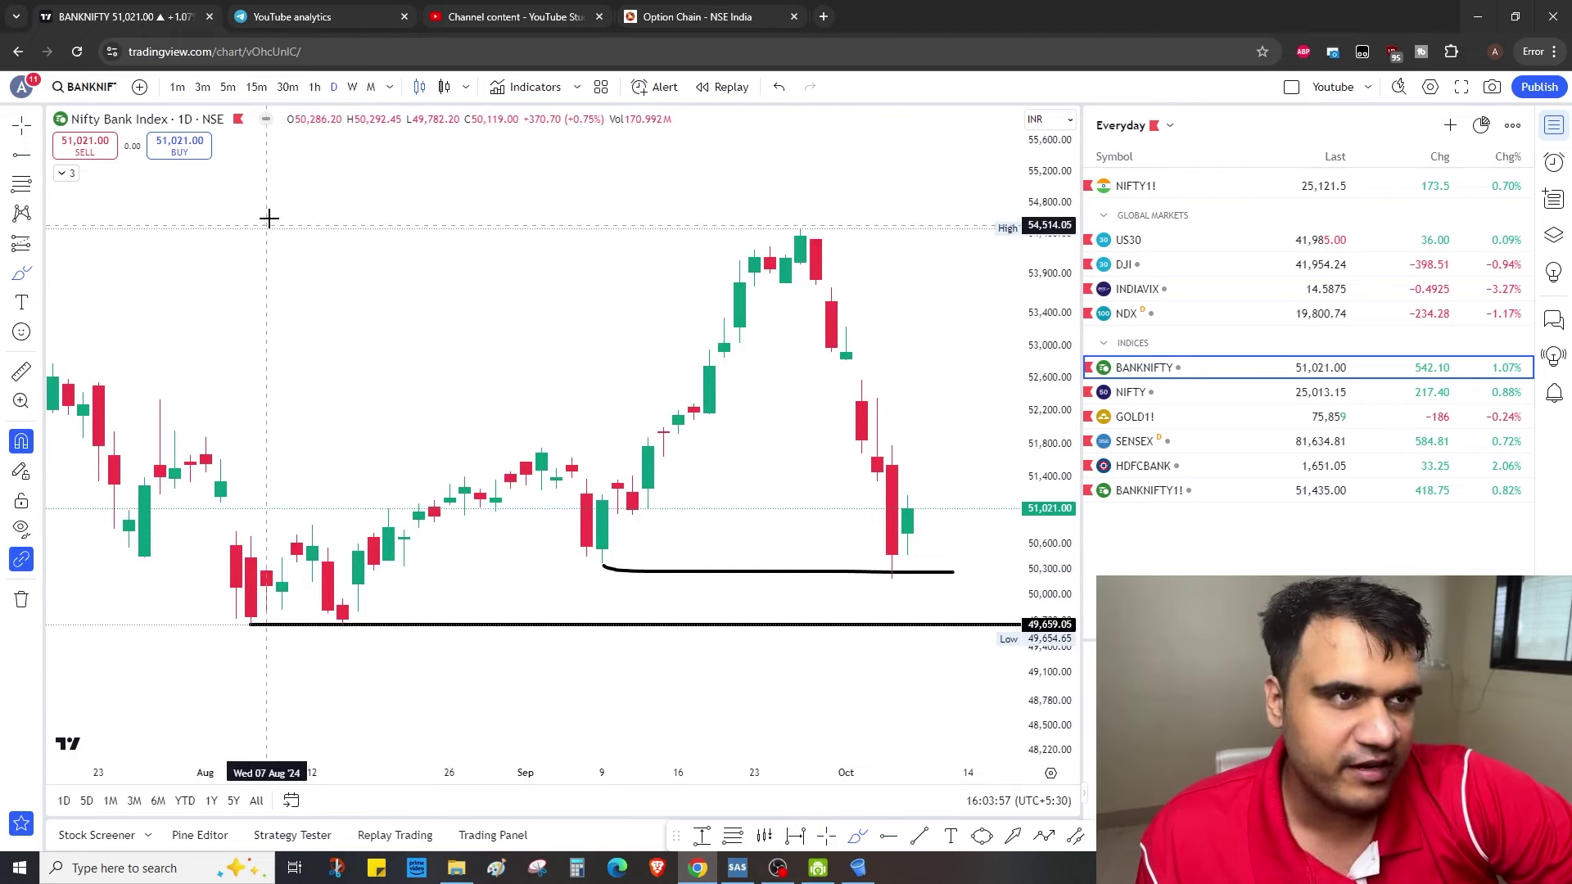
Handwrite CSP above the candles, then remove all drawings
{"action": "left_click_drag", "start_coordinate": [309, 168], "coordinate": [266, 254]}
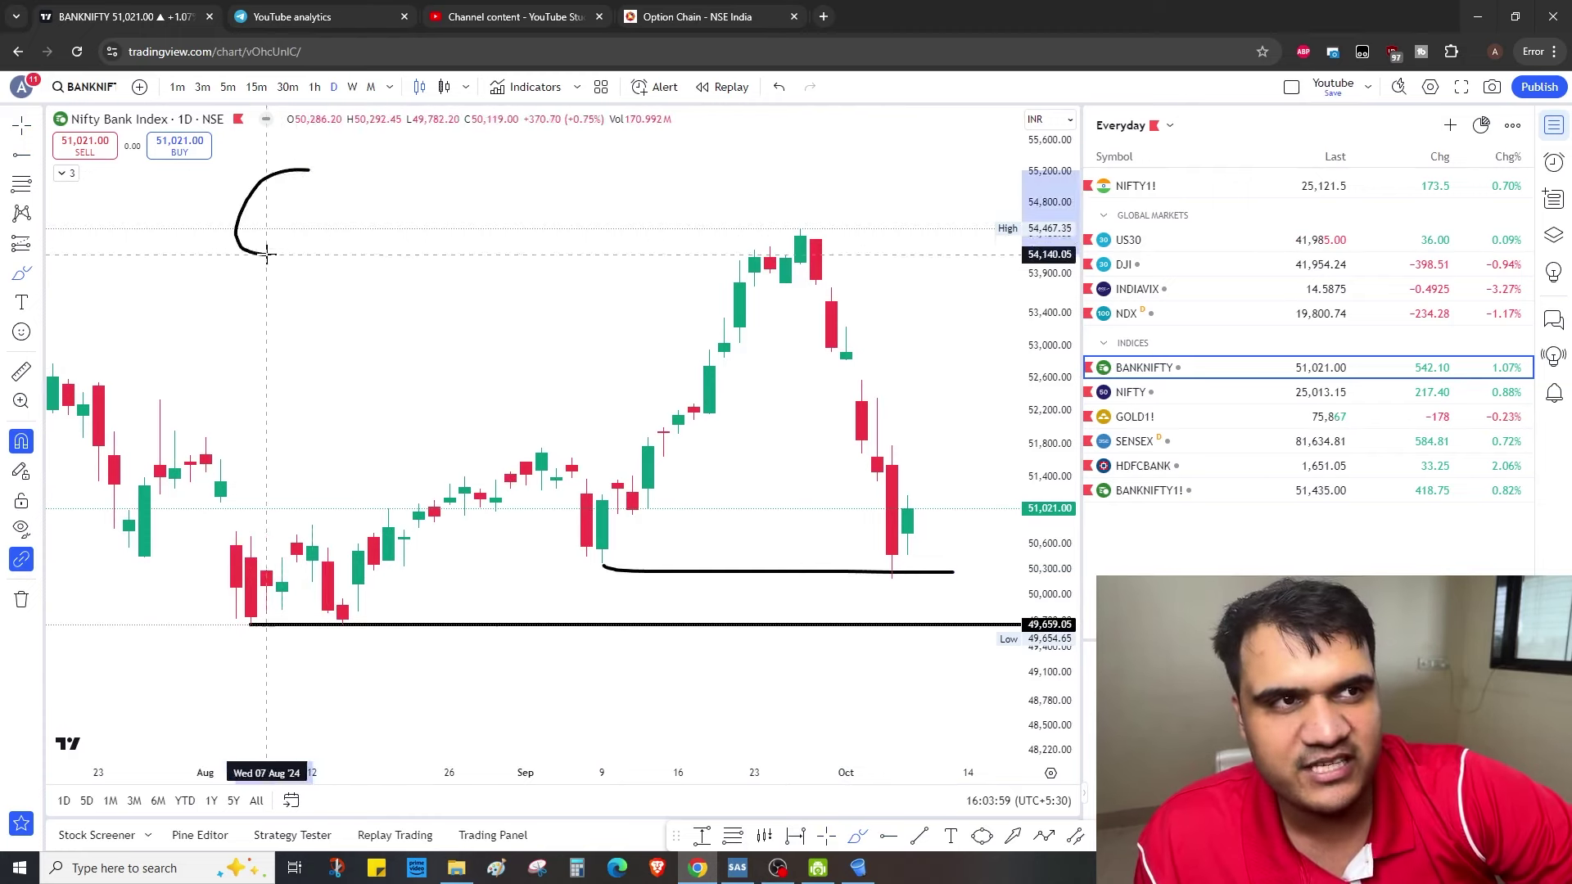
{"action": "mouse_move", "coordinate": [371, 182]}
{"action": "left_mouse_down"}
{"action": "mouse_move", "coordinate": [361, 221]}
{"action": "mouse_move", "coordinate": [311, 241]}
{"action": "left_mouse_up"}
{"action": "left_click_drag", "start_coordinate": [392, 250], "coordinate": [410, 199]}
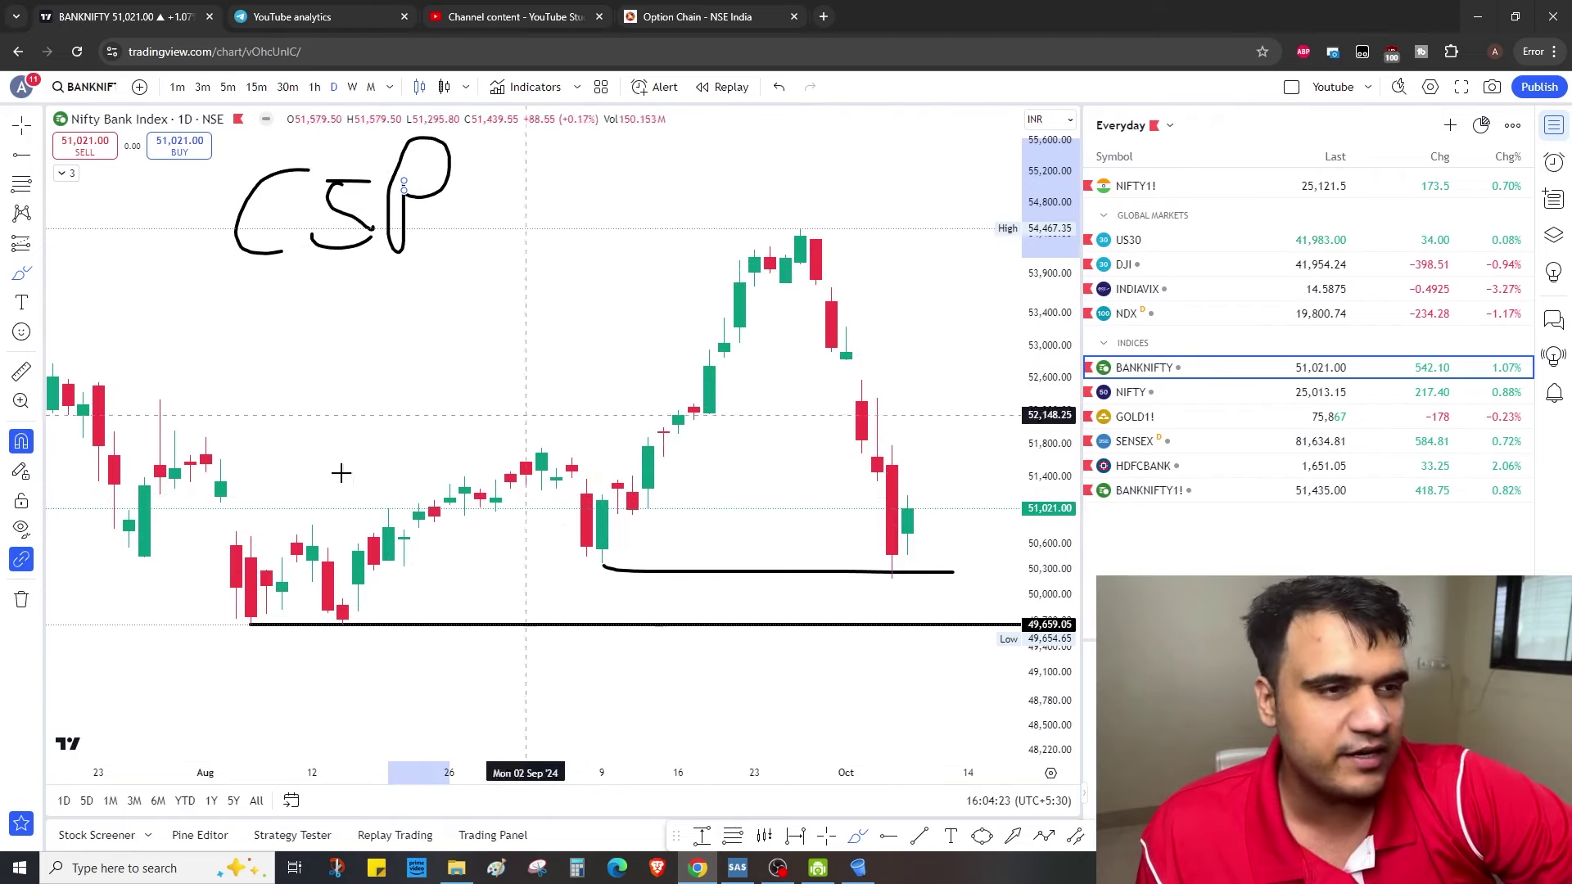
{"action": "left_click", "coordinate": [21, 599]}
{"action": "left_click", "coordinate": [72, 606]}
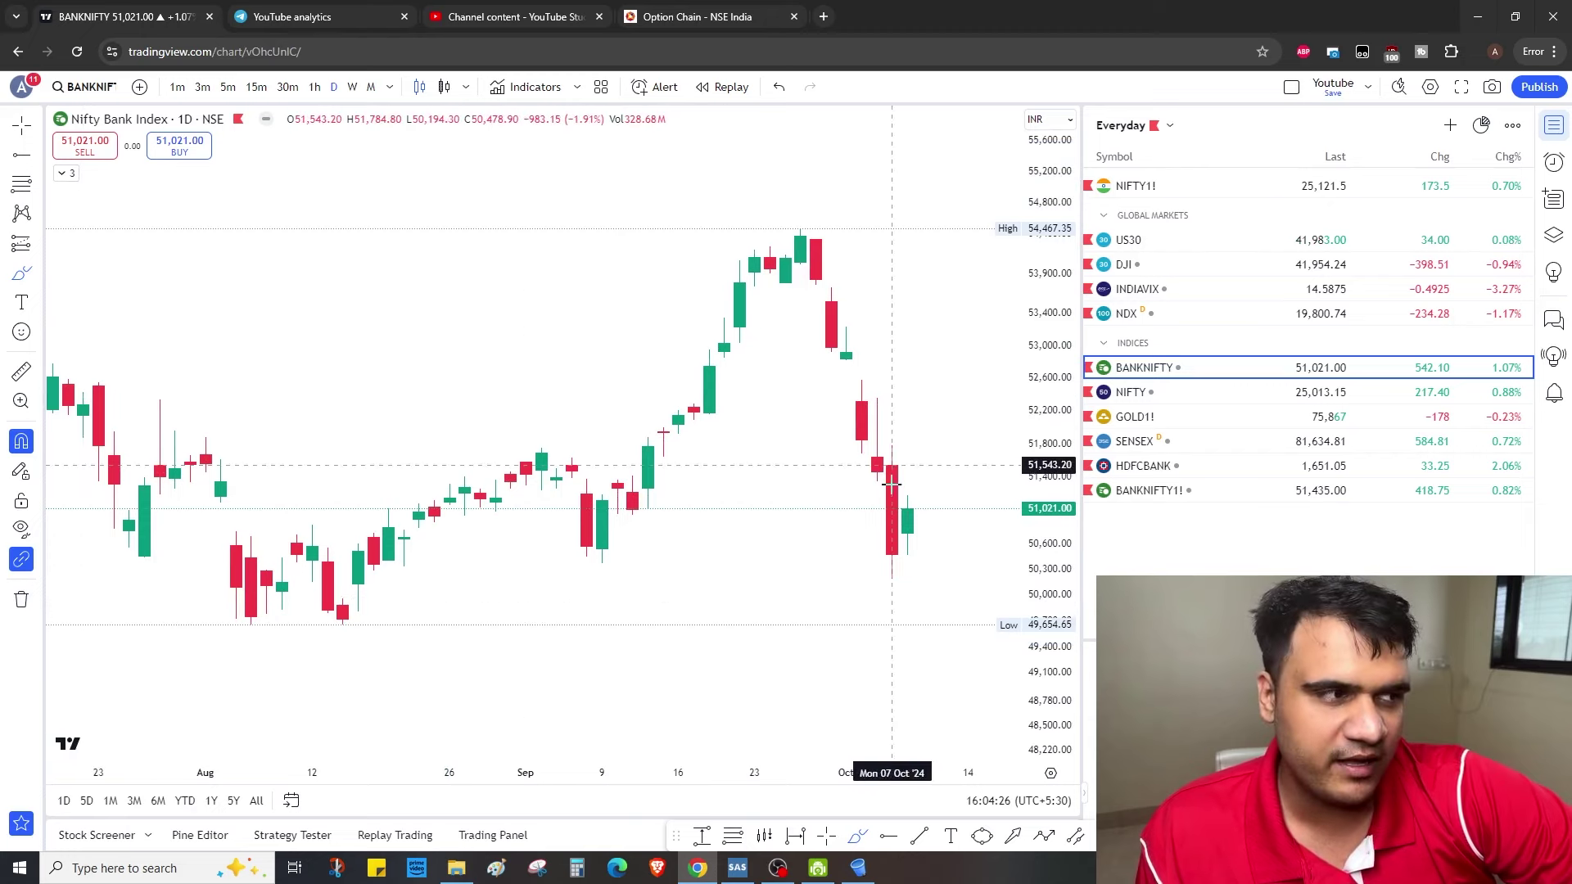
Sketch a boxed swing down to the late-August low with an arrow, then clear the sketches
{"action": "mouse_move", "coordinate": [404, 217]}
{"action": "left_mouse_down"}
{"action": "mouse_move", "coordinate": [483, 637]}
{"action": "mouse_move", "coordinate": [673, 155]}
{"action": "mouse_move", "coordinate": [724, 356]}
{"action": "left_mouse_up"}
{"action": "left_click_drag", "start_coordinate": [737, 491], "coordinate": [753, 626]}
{"action": "mouse_move", "coordinate": [324, 201]}
{"action": "left_mouse_down"}
{"action": "mouse_move", "coordinate": [684, 155]}
{"action": "mouse_move", "coordinate": [857, 655]}
{"action": "mouse_move", "coordinate": [315, 626]}
{"action": "mouse_move", "coordinate": [321, 198]}
{"action": "left_mouse_up"}
{"action": "mouse_move", "coordinate": [131, 371]}
{"action": "left_mouse_down"}
{"action": "mouse_move", "coordinate": [273, 364]}
{"action": "mouse_move", "coordinate": [206, 422]}
{"action": "left_mouse_up"}
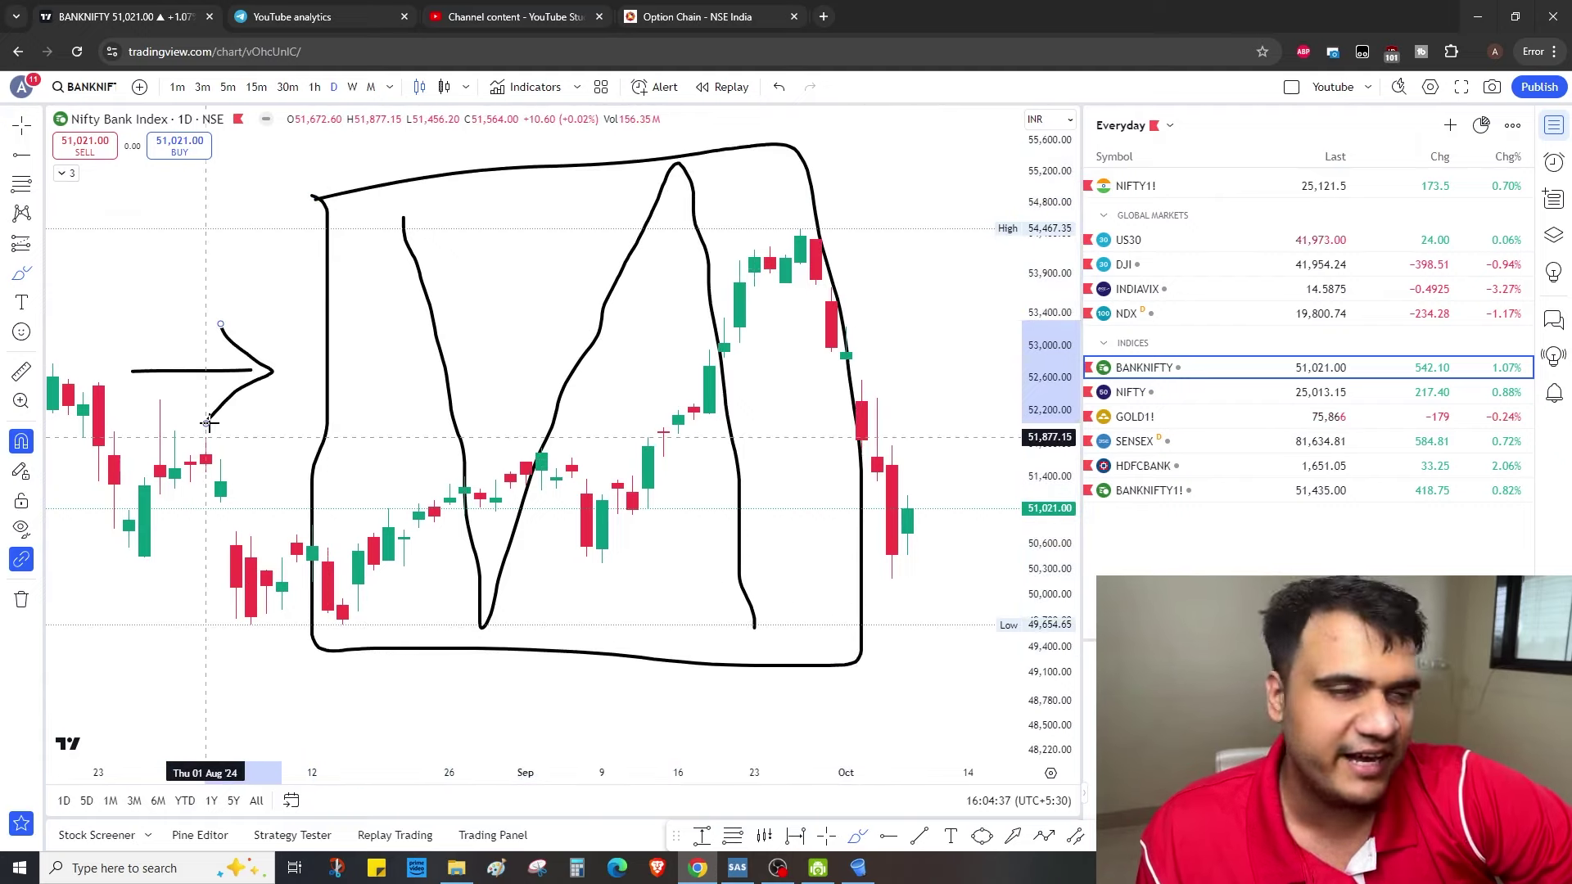
{"action": "left_click", "coordinate": [21, 600]}
{"action": "left_click", "coordinate": [152, 596]}
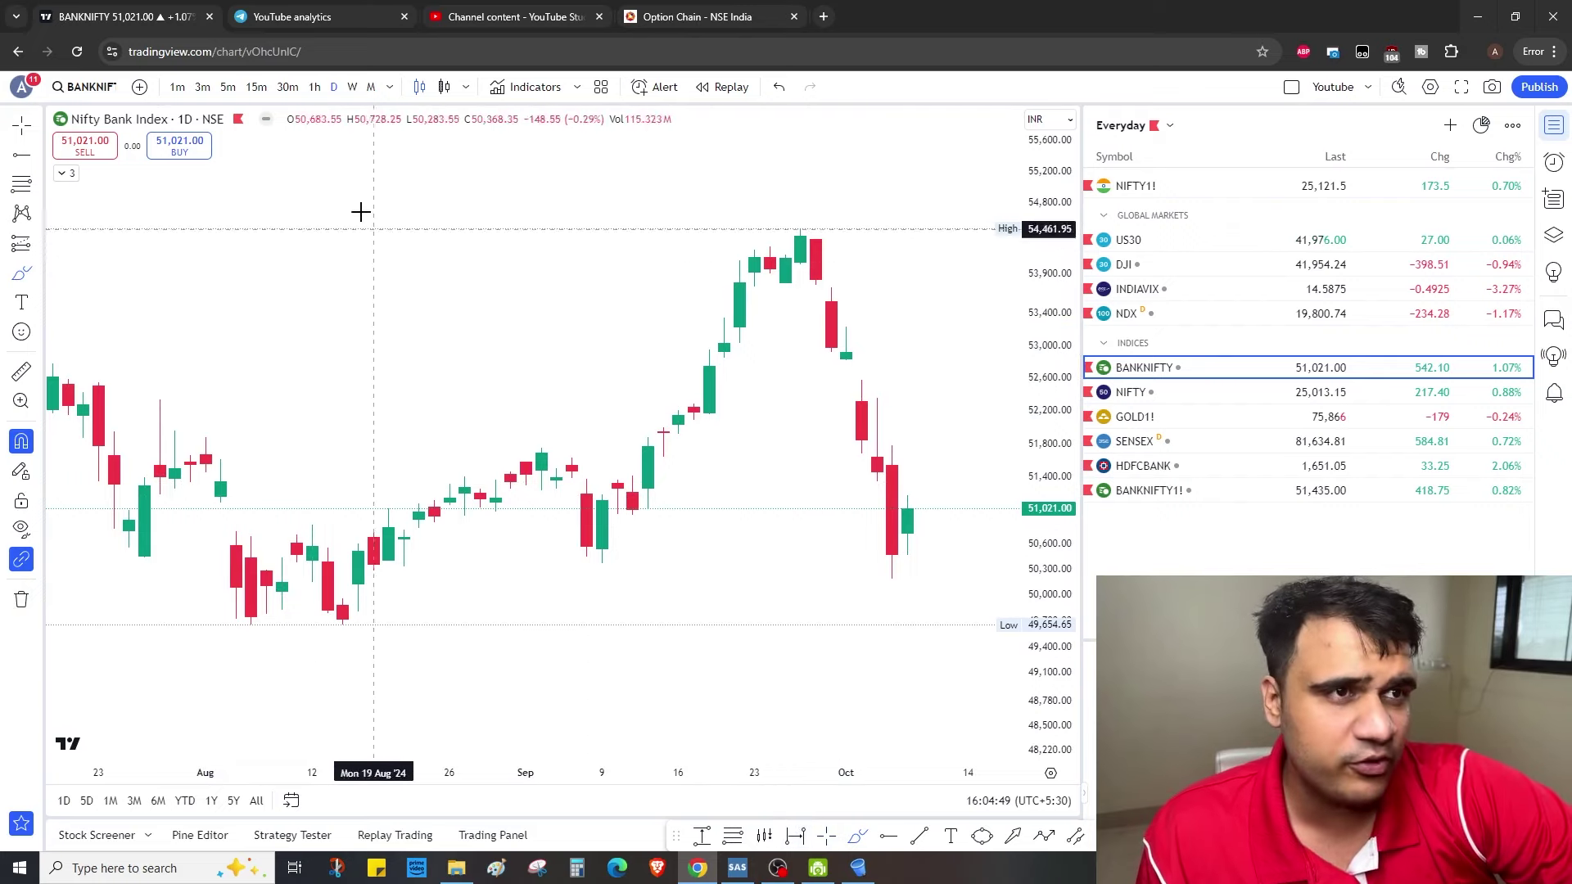
Handwrite CSP again and circle the latest October candles
{"action": "left_click_drag", "start_coordinate": [386, 174], "coordinate": [375, 238]}
{"action": "left_click_drag", "start_coordinate": [447, 180], "coordinate": [393, 243]}
{"action": "mouse_move", "coordinate": [495, 229]}
{"action": "left_mouse_down"}
{"action": "mouse_move", "coordinate": [493, 165]}
{"action": "mouse_move", "coordinate": [496, 182]}
{"action": "left_mouse_up"}
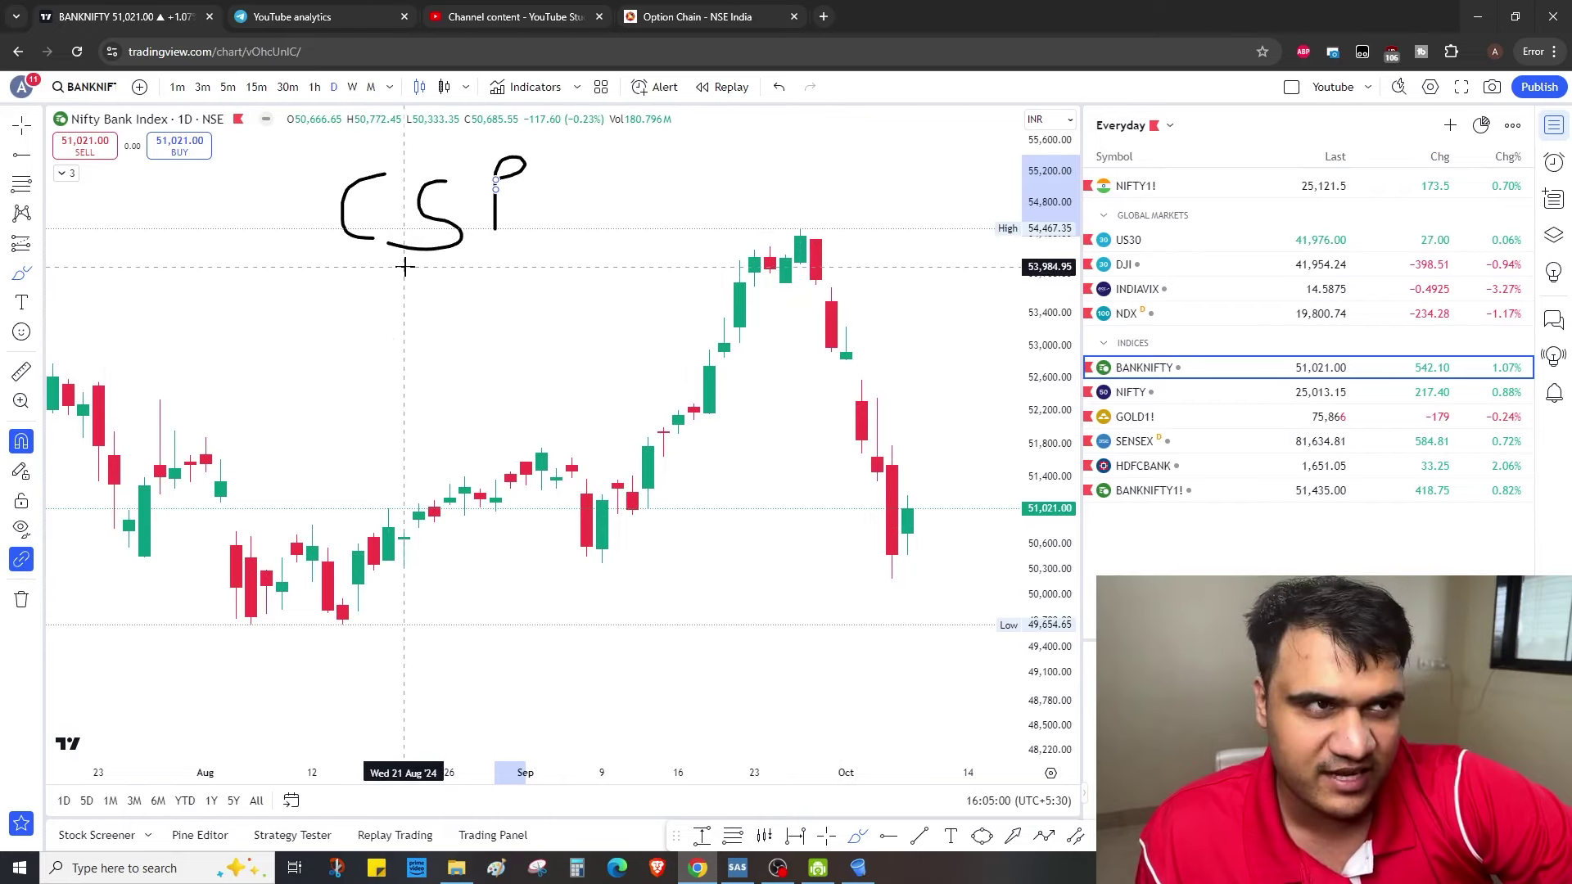
{"action": "mouse_move", "coordinate": [893, 442]}
{"action": "left_mouse_down"}
{"action": "mouse_move", "coordinate": [799, 473]}
{"action": "mouse_move", "coordinate": [941, 551]}
{"action": "left_mouse_up"}
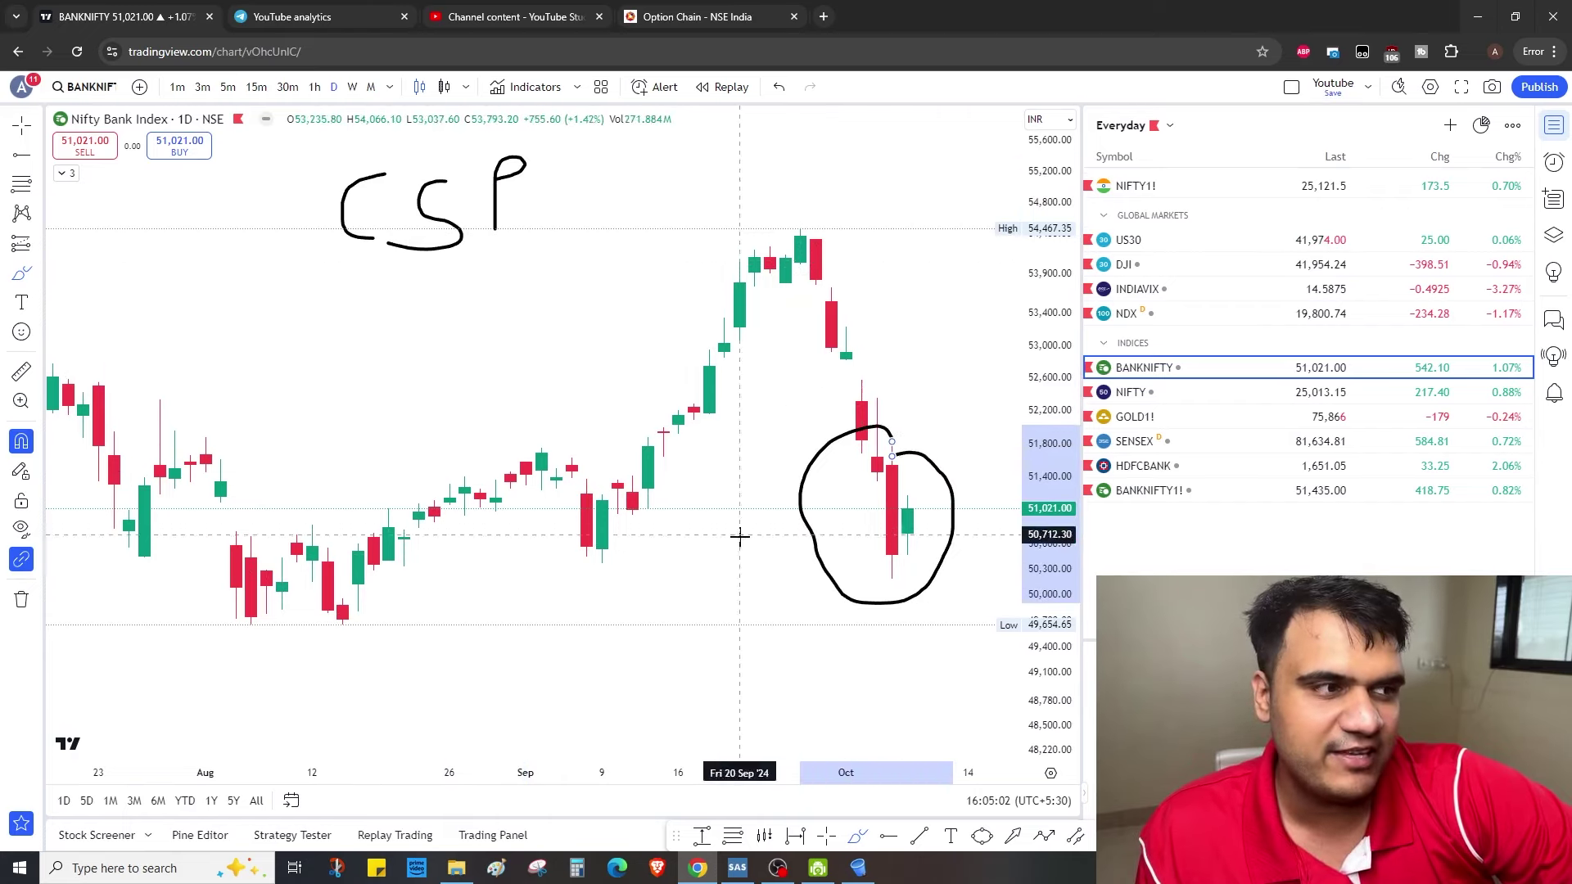
{"action": "left_click_drag", "start_coordinate": [235, 309], "coordinate": [252, 442]}
Write IV with an up arrow and P with a down arrow, then remove all drawings
{"action": "left_click_drag", "start_coordinate": [285, 334], "coordinate": [358, 315]}
{"action": "left_click_drag", "start_coordinate": [449, 434], "coordinate": [436, 331]}
{"action": "left_click_drag", "start_coordinate": [390, 418], "coordinate": [465, 362]}
{"action": "mouse_move", "coordinate": [586, 416]}
{"action": "left_mouse_down"}
{"action": "mouse_move", "coordinate": [625, 316]}
{"action": "mouse_move", "coordinate": [601, 336]}
{"action": "left_mouse_up"}
{"action": "left_click_drag", "start_coordinate": [677, 266], "coordinate": [678, 393]}
{"action": "left_click_drag", "start_coordinate": [648, 354], "coordinate": [724, 311]}
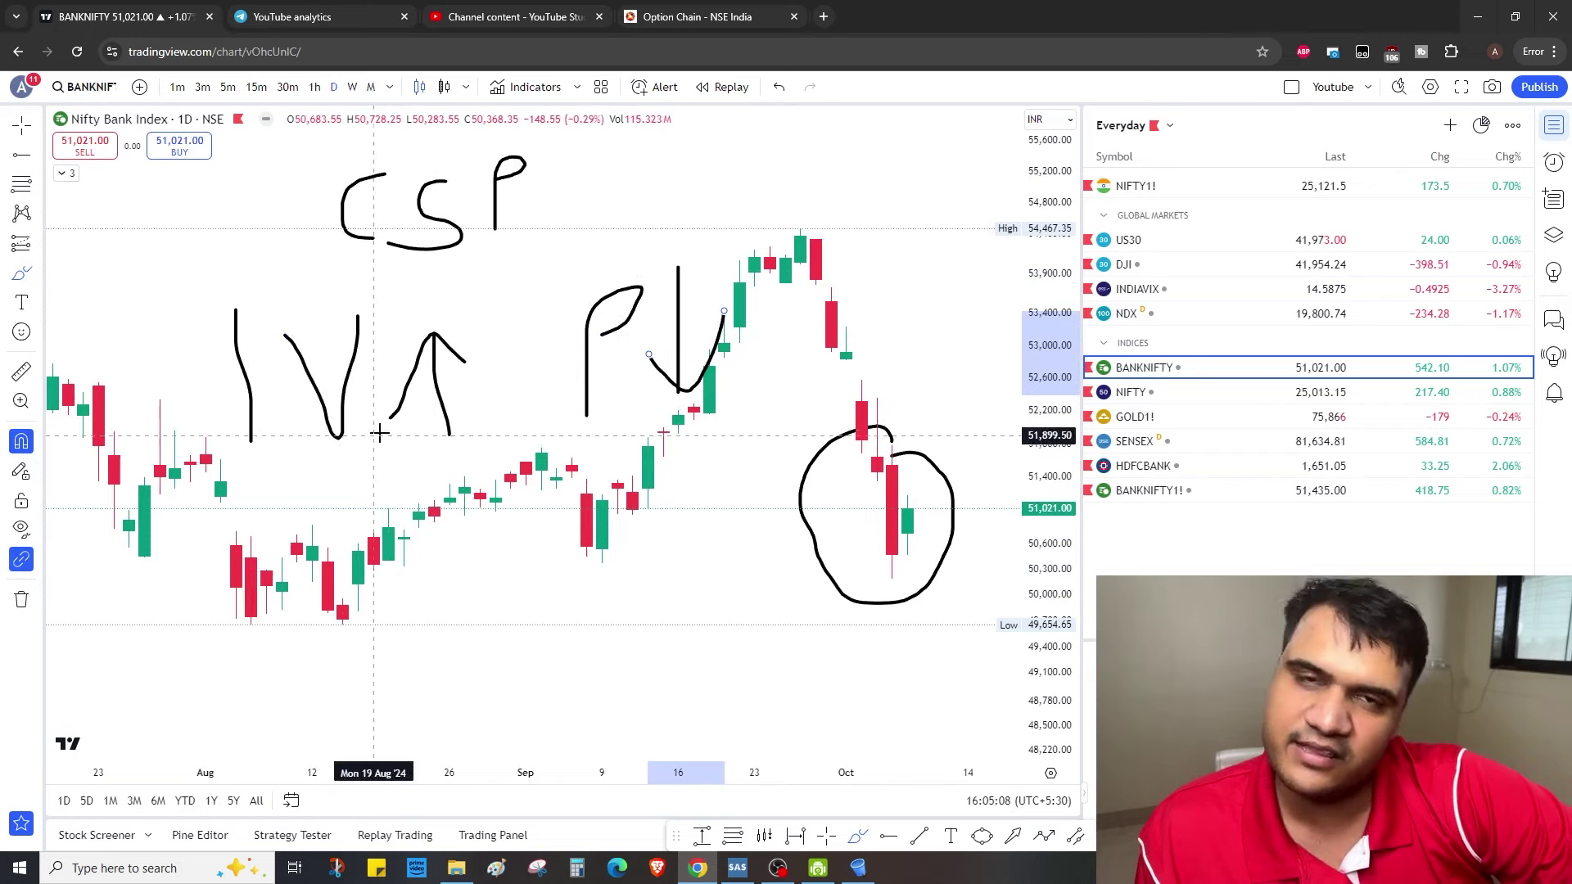
{"action": "left_click", "coordinate": [21, 599]}
{"action": "left_click", "coordinate": [98, 598]}
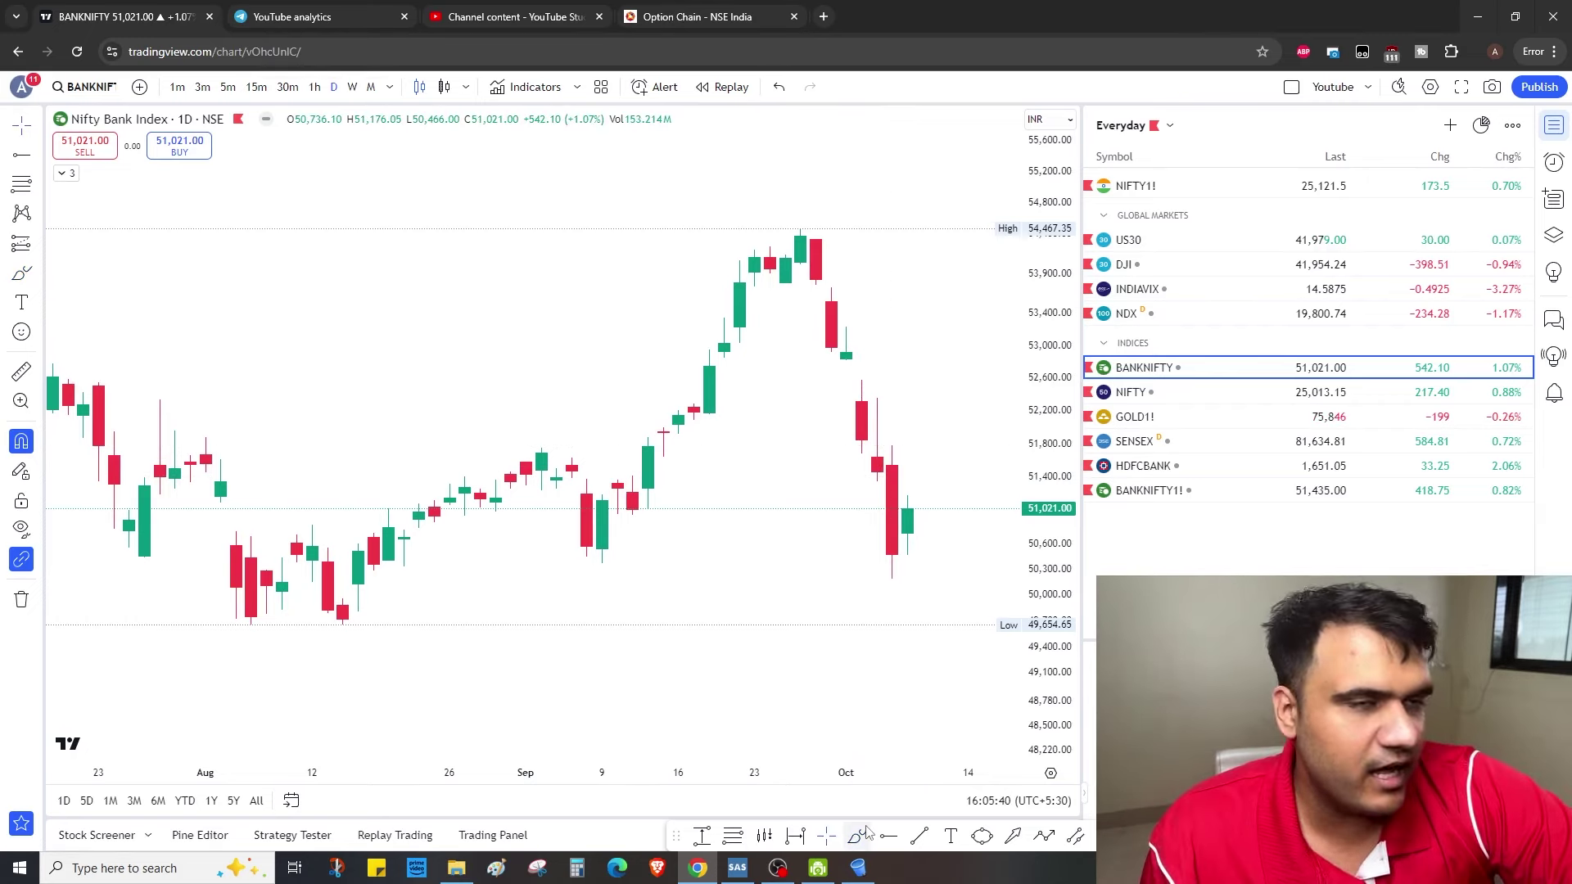
{"action": "left_click", "coordinate": [857, 836]}
{"action": "scroll", "coordinate": [800, 617], "scroll_direction": "up", "scroll_amount": 1}
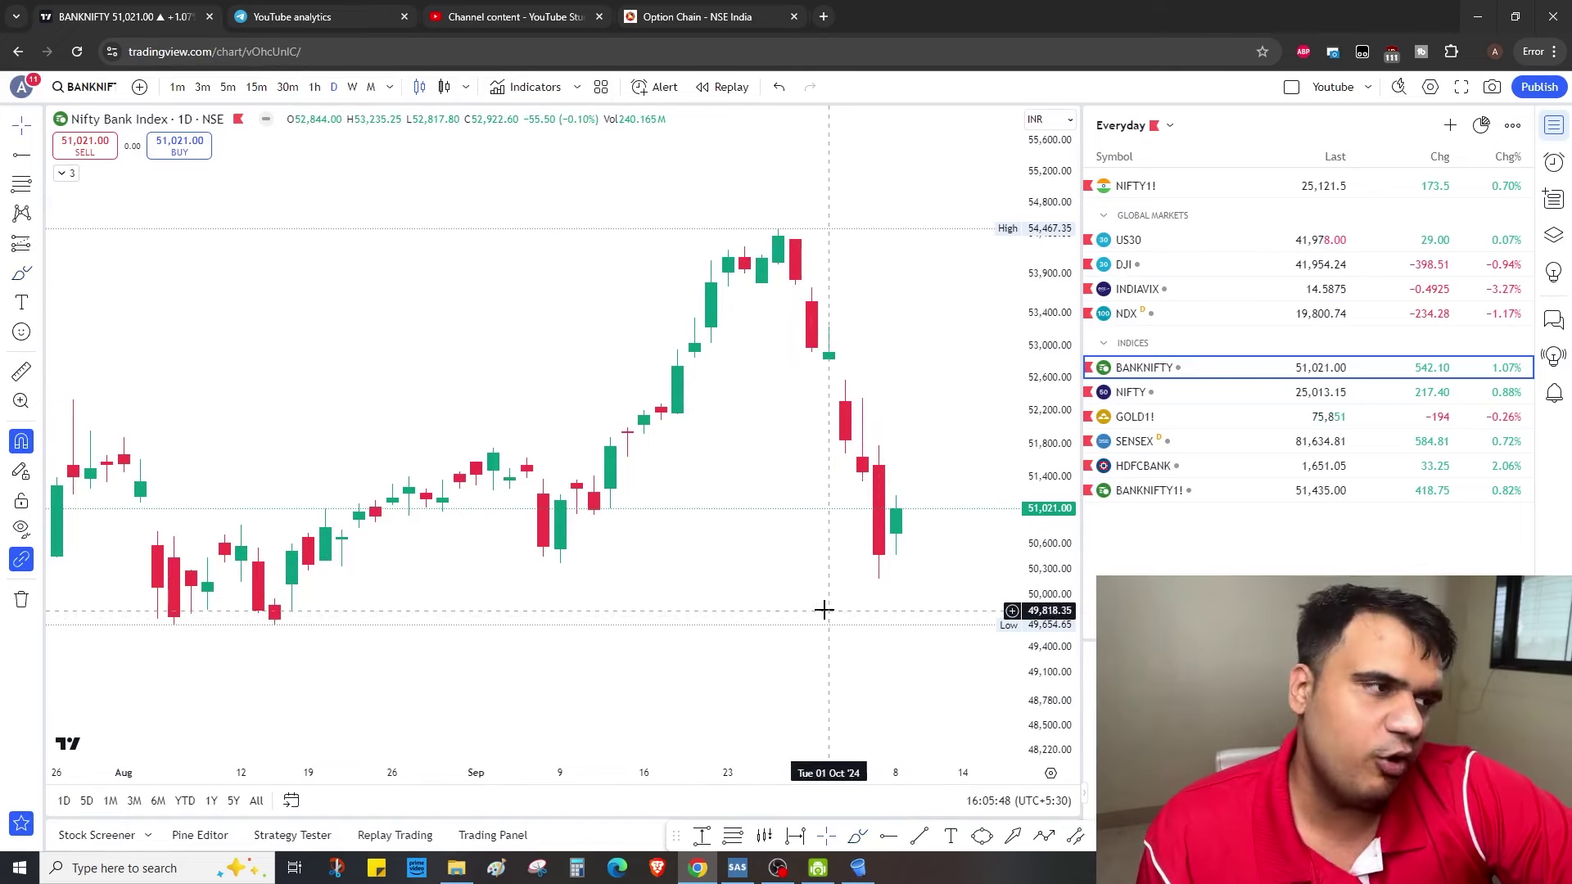
{"action": "scroll", "coordinate": [822, 687], "scroll_direction": "up", "scroll_amount": 1}
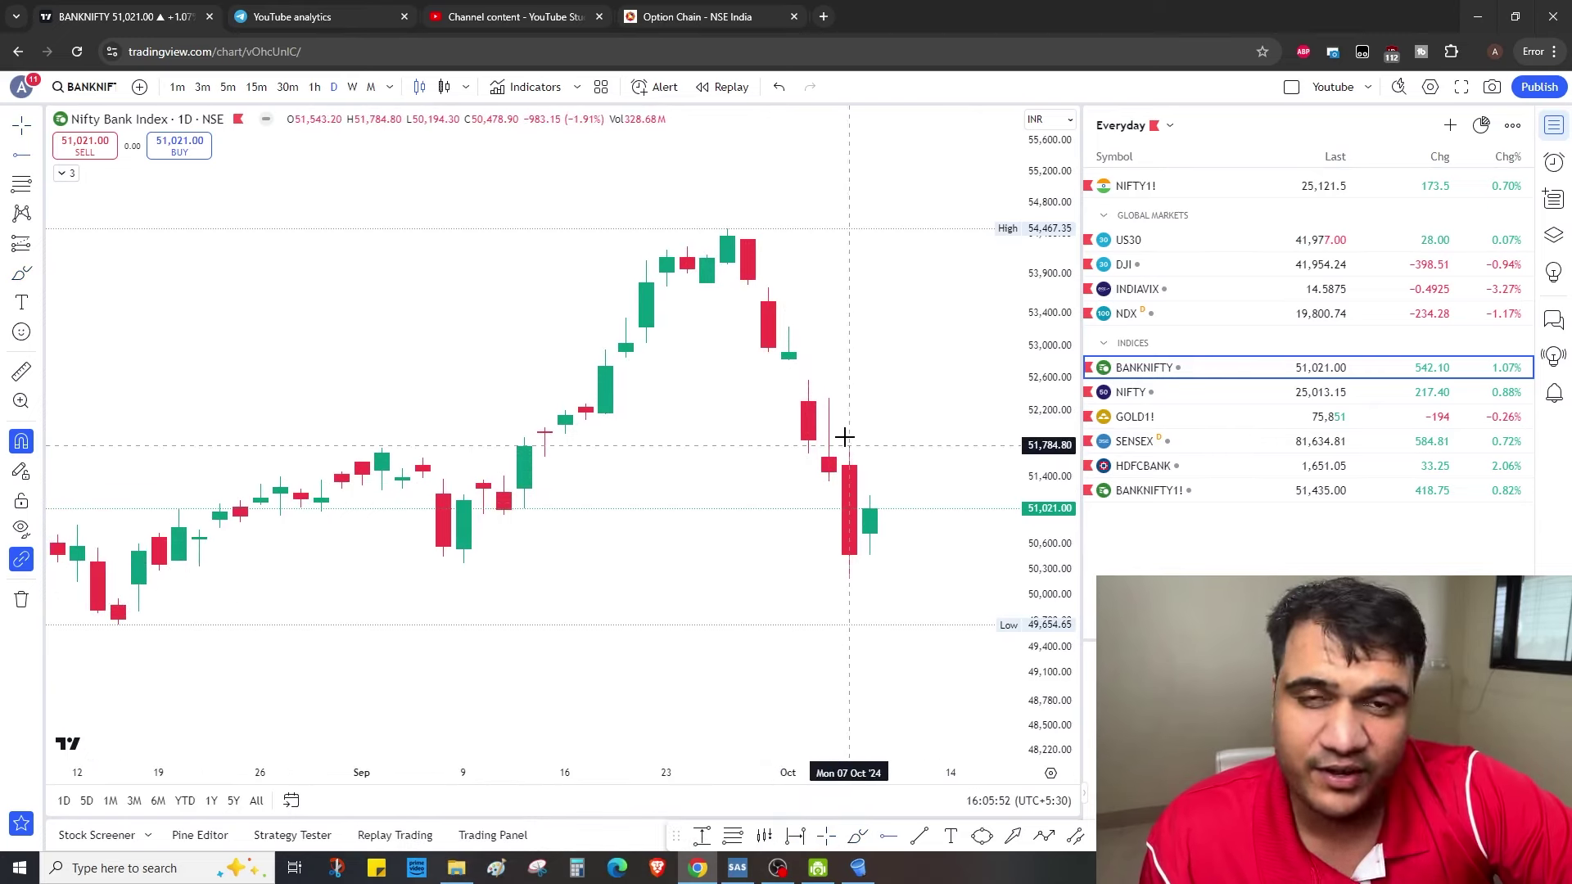
{"action": "left_click", "coordinate": [857, 836]}
{"action": "mouse_move", "coordinate": [316, 228]}
{"action": "left_mouse_down"}
{"action": "mouse_move", "coordinate": [261, 254]}
{"action": "mouse_move", "coordinate": [260, 293]}
{"action": "mouse_move", "coordinate": [341, 311]}
{"action": "left_mouse_up"}
{"action": "mouse_move", "coordinate": [416, 226]}
{"action": "left_mouse_down"}
{"action": "mouse_move", "coordinate": [460, 260]}
{"action": "mouse_move", "coordinate": [449, 232]}
{"action": "mouse_move", "coordinate": [490, 237]}
{"action": "left_mouse_up"}
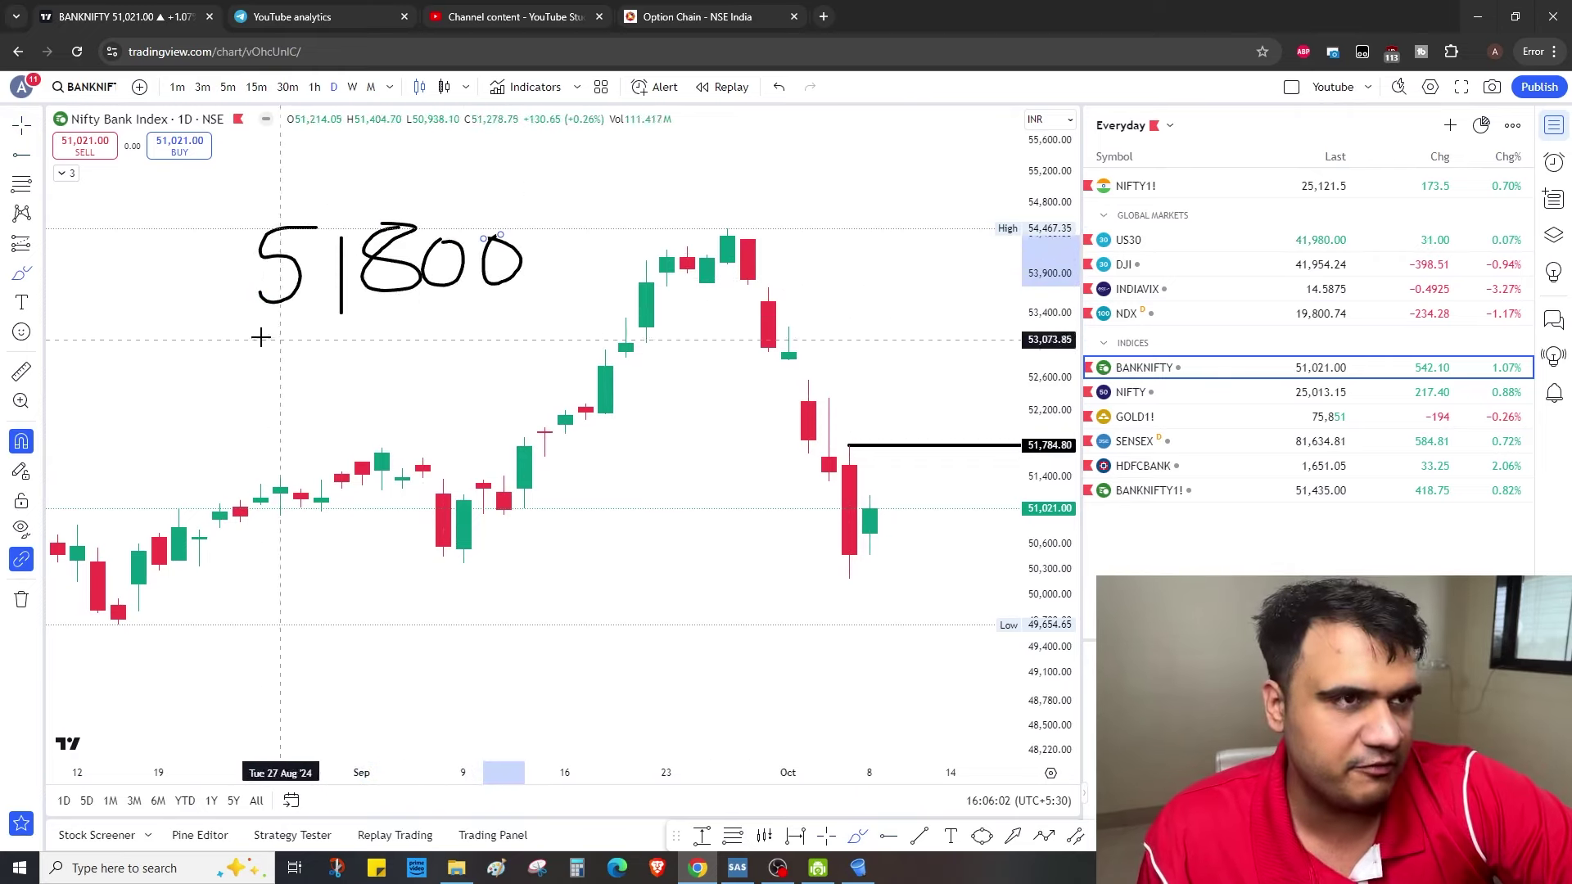
{"action": "mouse_move", "coordinate": [261, 338]}
{"action": "left_mouse_down"}
{"action": "mouse_move", "coordinate": [643, 340]}
{"action": "mouse_move", "coordinate": [199, 196]}
{"action": "mouse_move", "coordinate": [204, 332]}
{"action": "left_mouse_up"}
{"action": "left_click", "coordinate": [22, 599]}
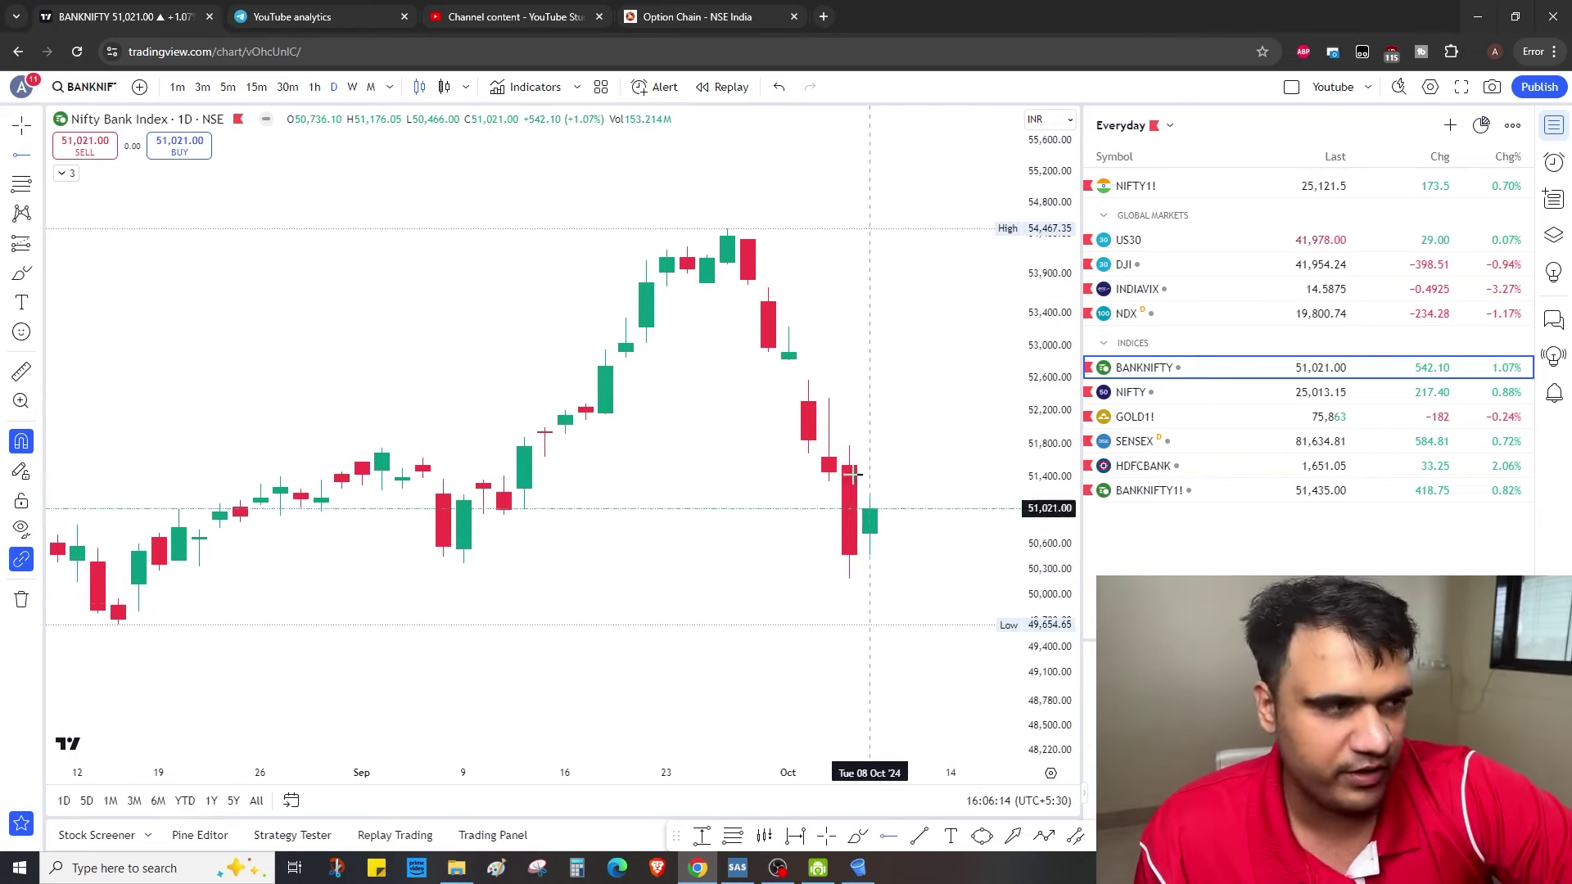
{"action": "key", "text": "alt+j"}
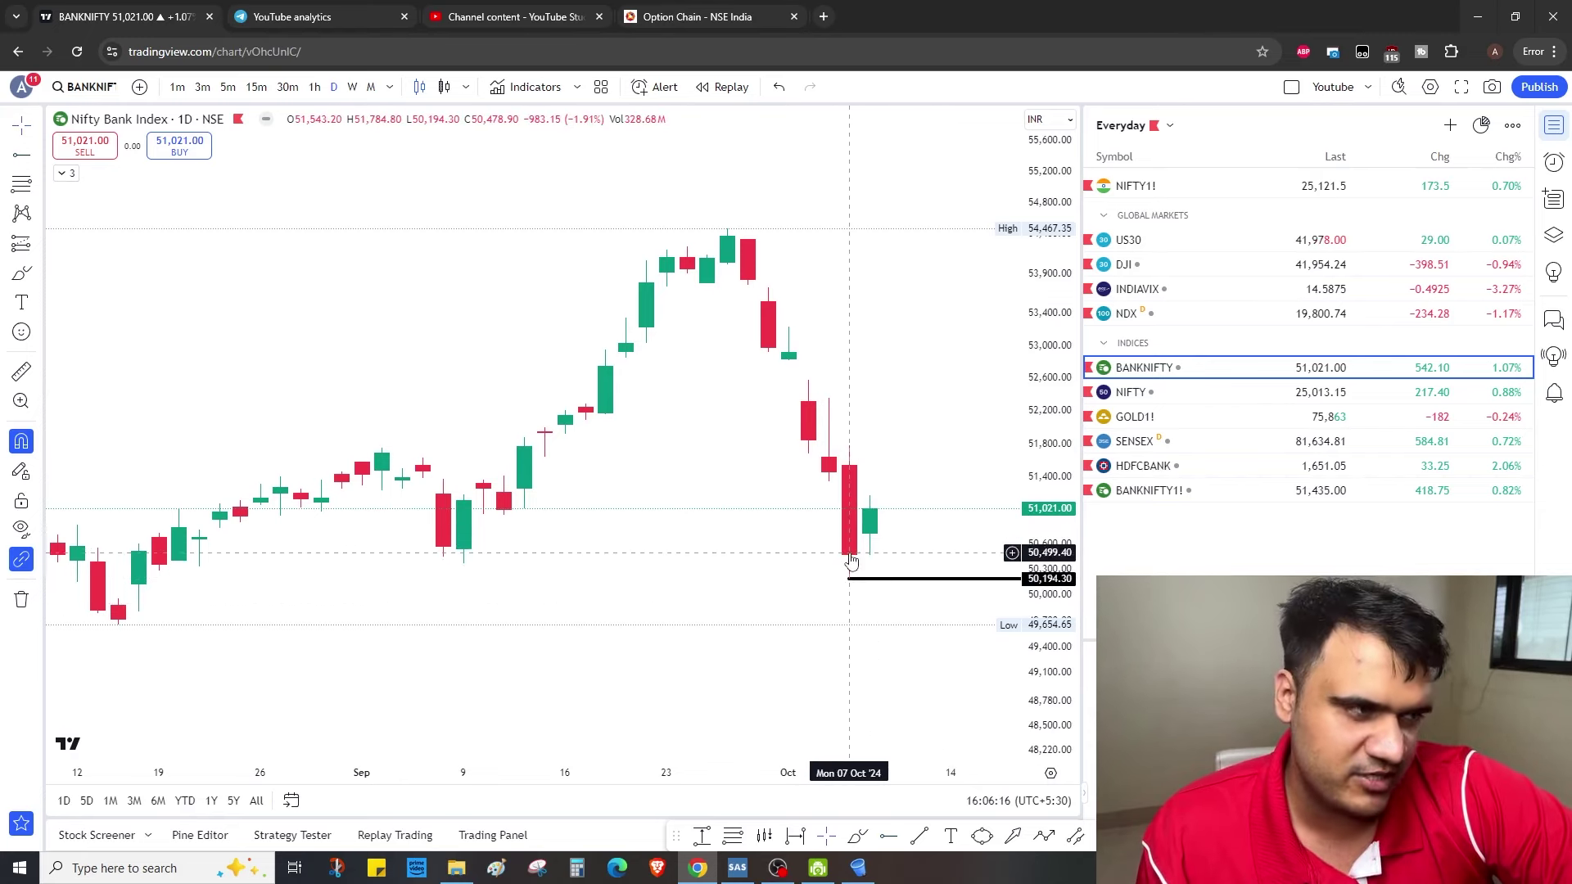
{"action": "left_click", "coordinate": [858, 835]}
{"action": "mouse_move", "coordinate": [335, 222]}
{"action": "left_mouse_down"}
{"action": "mouse_move", "coordinate": [281, 303]}
{"action": "mouse_move", "coordinate": [361, 237]}
{"action": "mouse_move", "coordinate": [462, 272]}
{"action": "left_mouse_up"}
{"action": "left_click_drag", "start_coordinate": [491, 236], "coordinate": [490, 240]}
{"action": "mouse_move", "coordinate": [524, 230]}
{"action": "left_mouse_down"}
{"action": "mouse_move", "coordinate": [525, 267]}
{"action": "mouse_move", "coordinate": [542, 263]}
{"action": "left_mouse_up"}
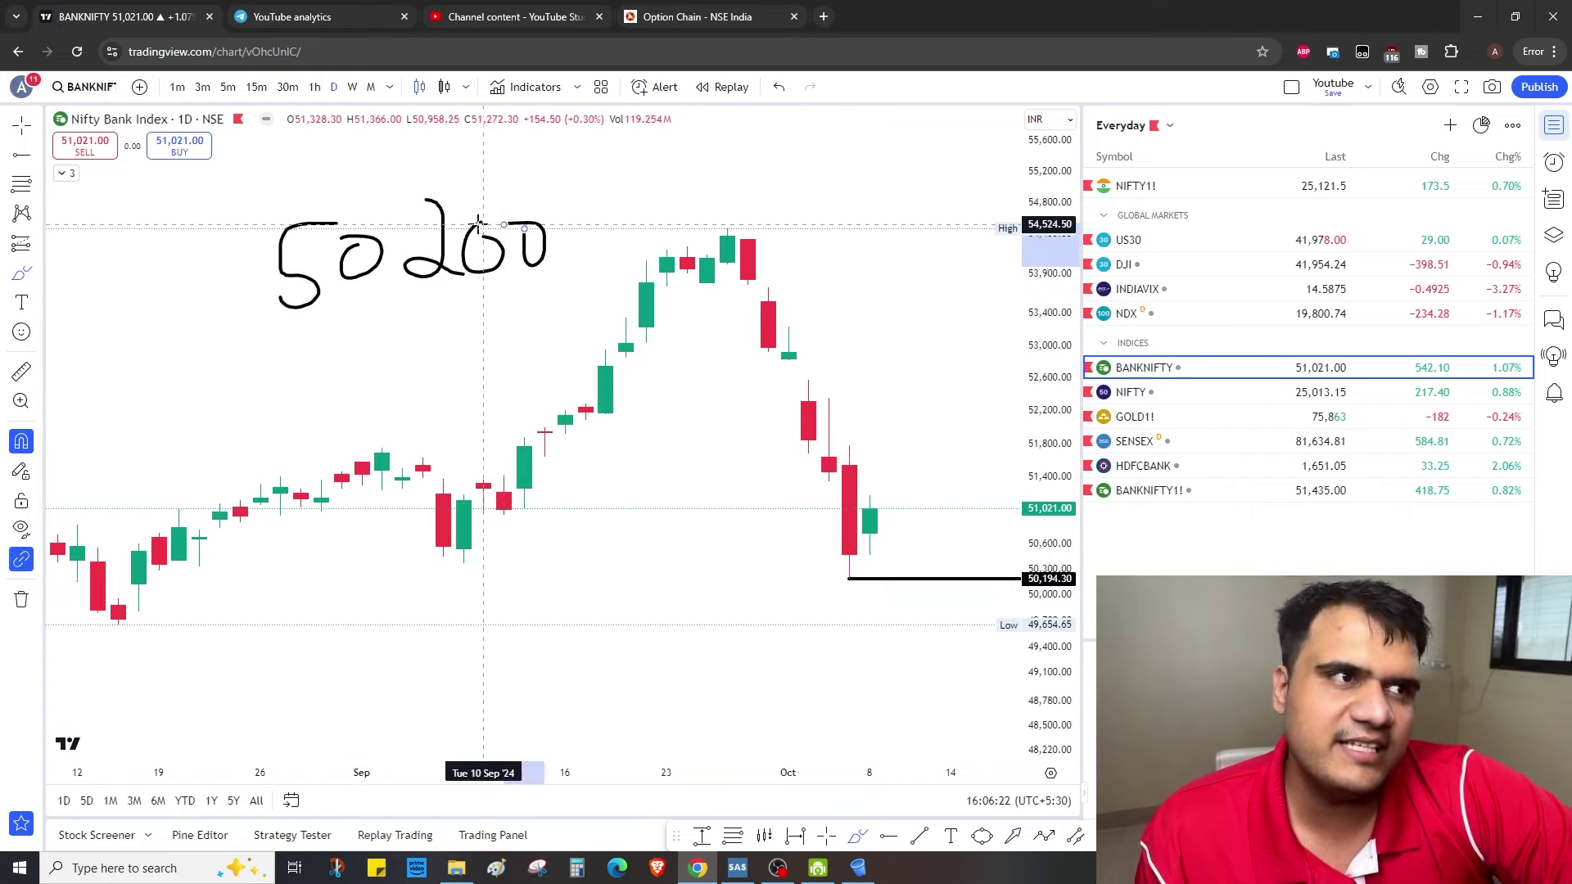
{"action": "left_click_drag", "start_coordinate": [402, 214], "coordinate": [440, 203]}
{"action": "left_click", "coordinate": [22, 599]}
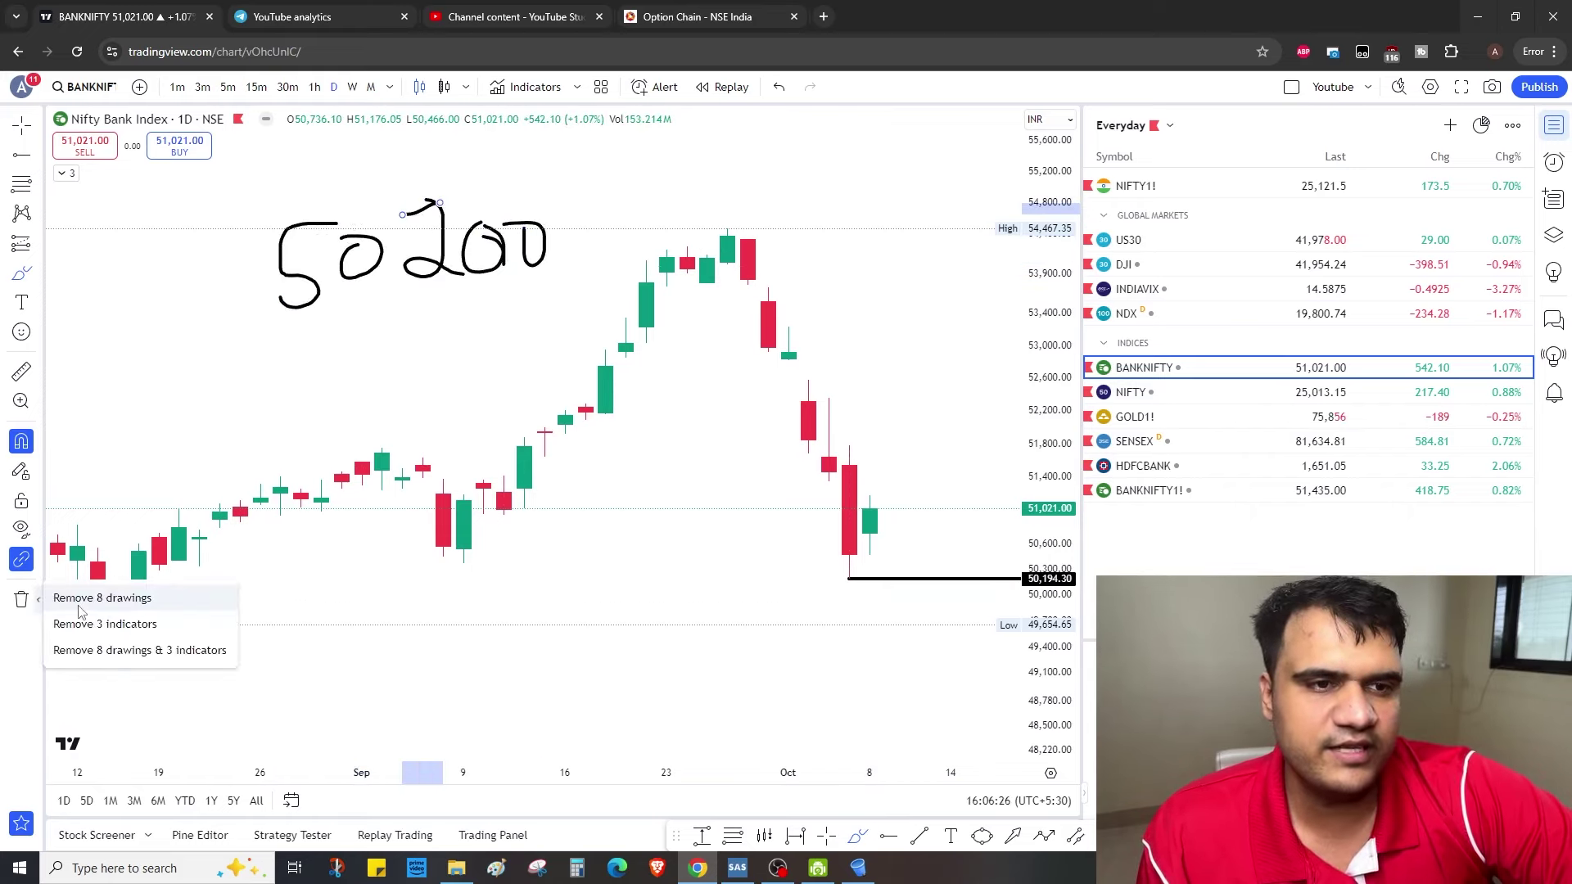
{"action": "left_click", "coordinate": [82, 610]}
{"action": "left_click_drag", "start_coordinate": [240, 215], "coordinate": [237, 297]}
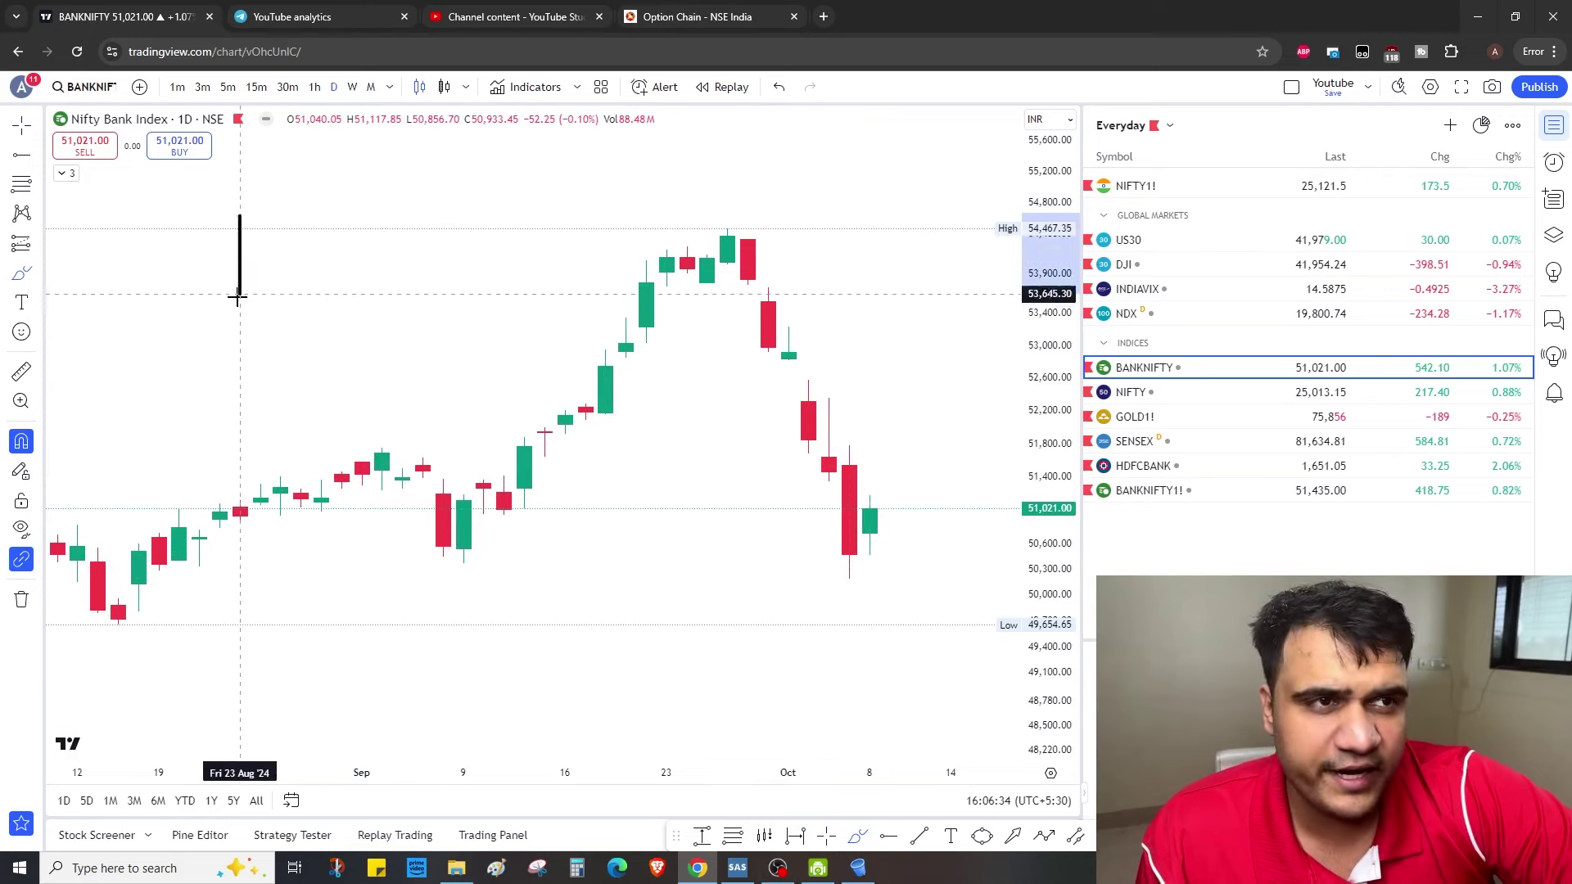
{"action": "left_click_drag", "start_coordinate": [242, 222], "coordinate": [282, 282]}
{"action": "left_click_drag", "start_coordinate": [361, 217], "coordinate": [362, 267]}
{"action": "mouse_move", "coordinate": [403, 206]}
{"action": "left_mouse_down"}
{"action": "mouse_move", "coordinate": [465, 254]}
{"action": "mouse_move", "coordinate": [402, 289]}
{"action": "left_mouse_up"}
{"action": "left_click_drag", "start_coordinate": [852, 445], "coordinate": [952, 439]}
{"action": "left_click_drag", "start_coordinate": [831, 575], "coordinate": [911, 577]}
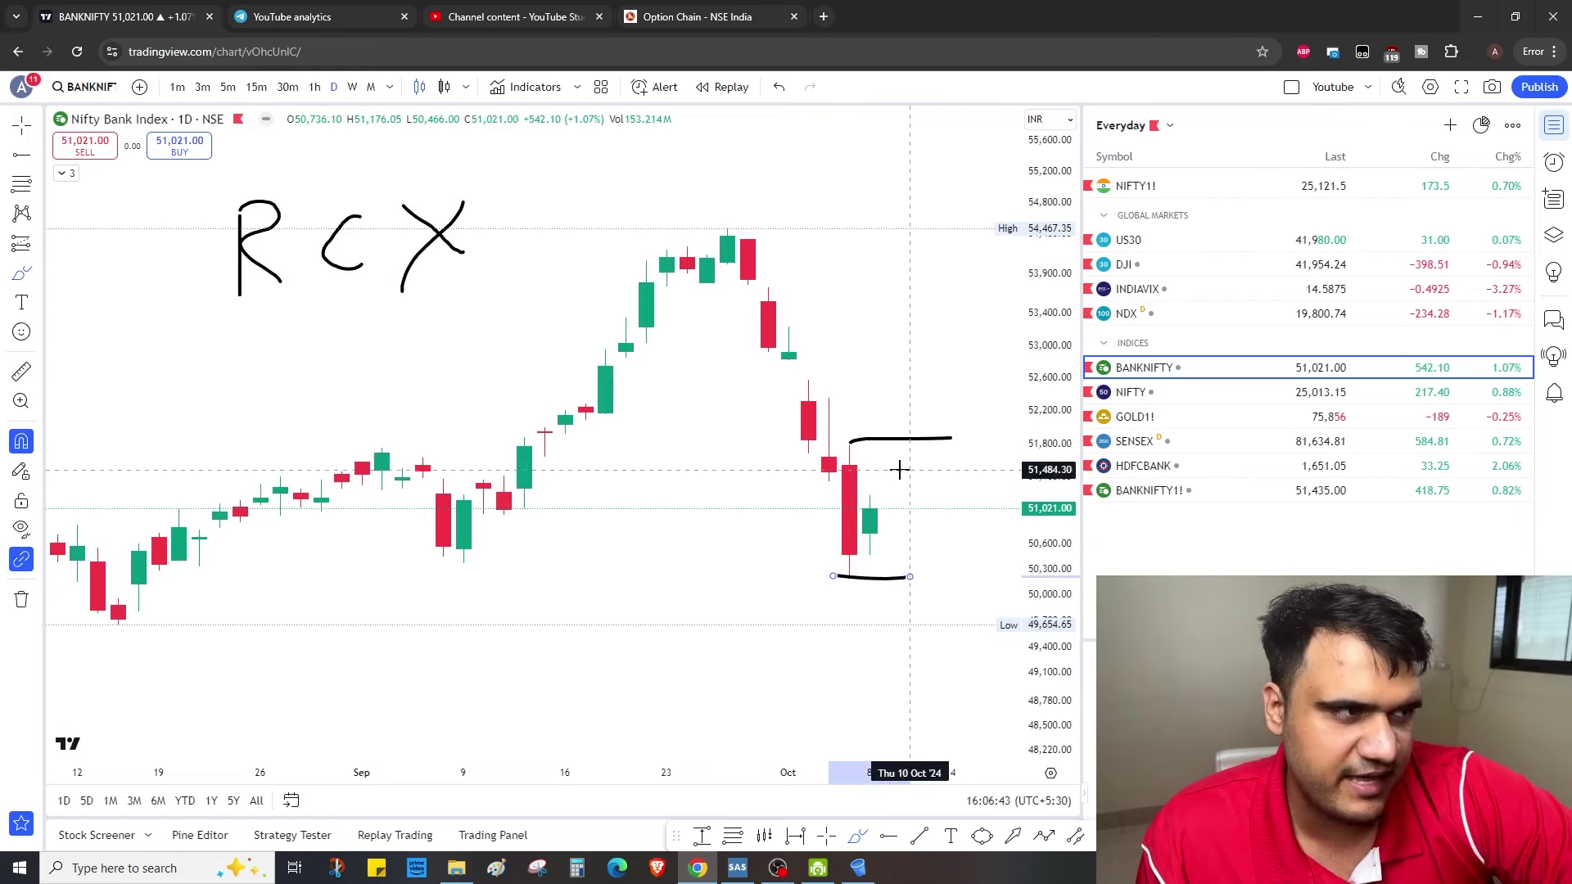
{"action": "left_click_drag", "start_coordinate": [889, 473], "coordinate": [919, 557]}
{"action": "mouse_move", "coordinate": [912, 465]}
{"action": "left_mouse_down"}
{"action": "mouse_move", "coordinate": [894, 468]}
{"action": "mouse_move", "coordinate": [910, 511]}
{"action": "mouse_move", "coordinate": [949, 537]}
{"action": "left_mouse_up"}
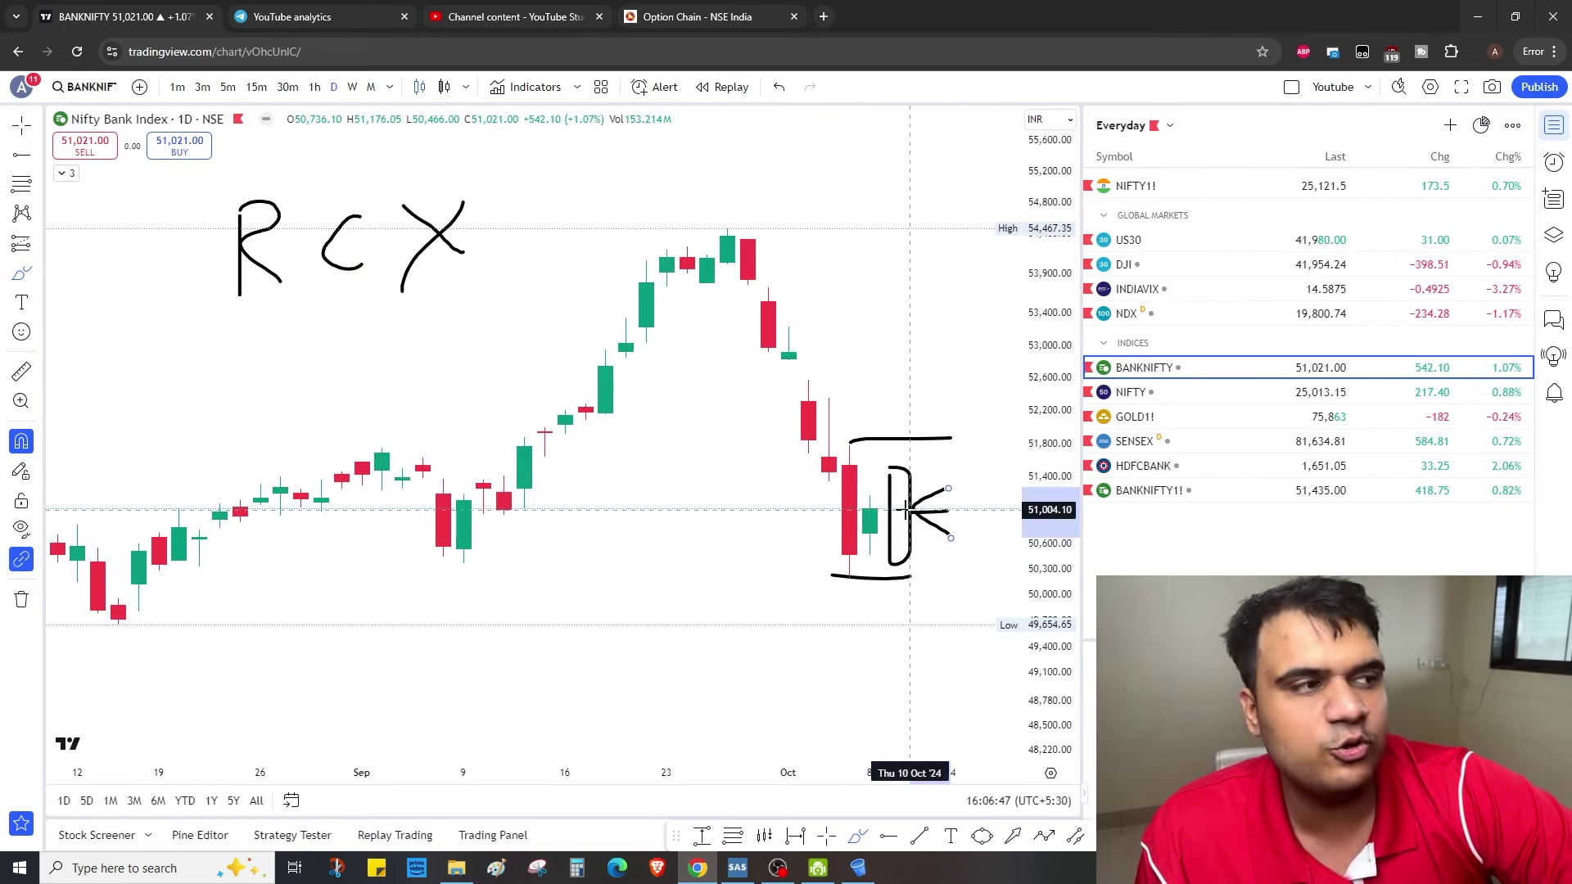
{"action": "left_click_drag", "start_coordinate": [324, 368], "coordinate": [483, 312]}
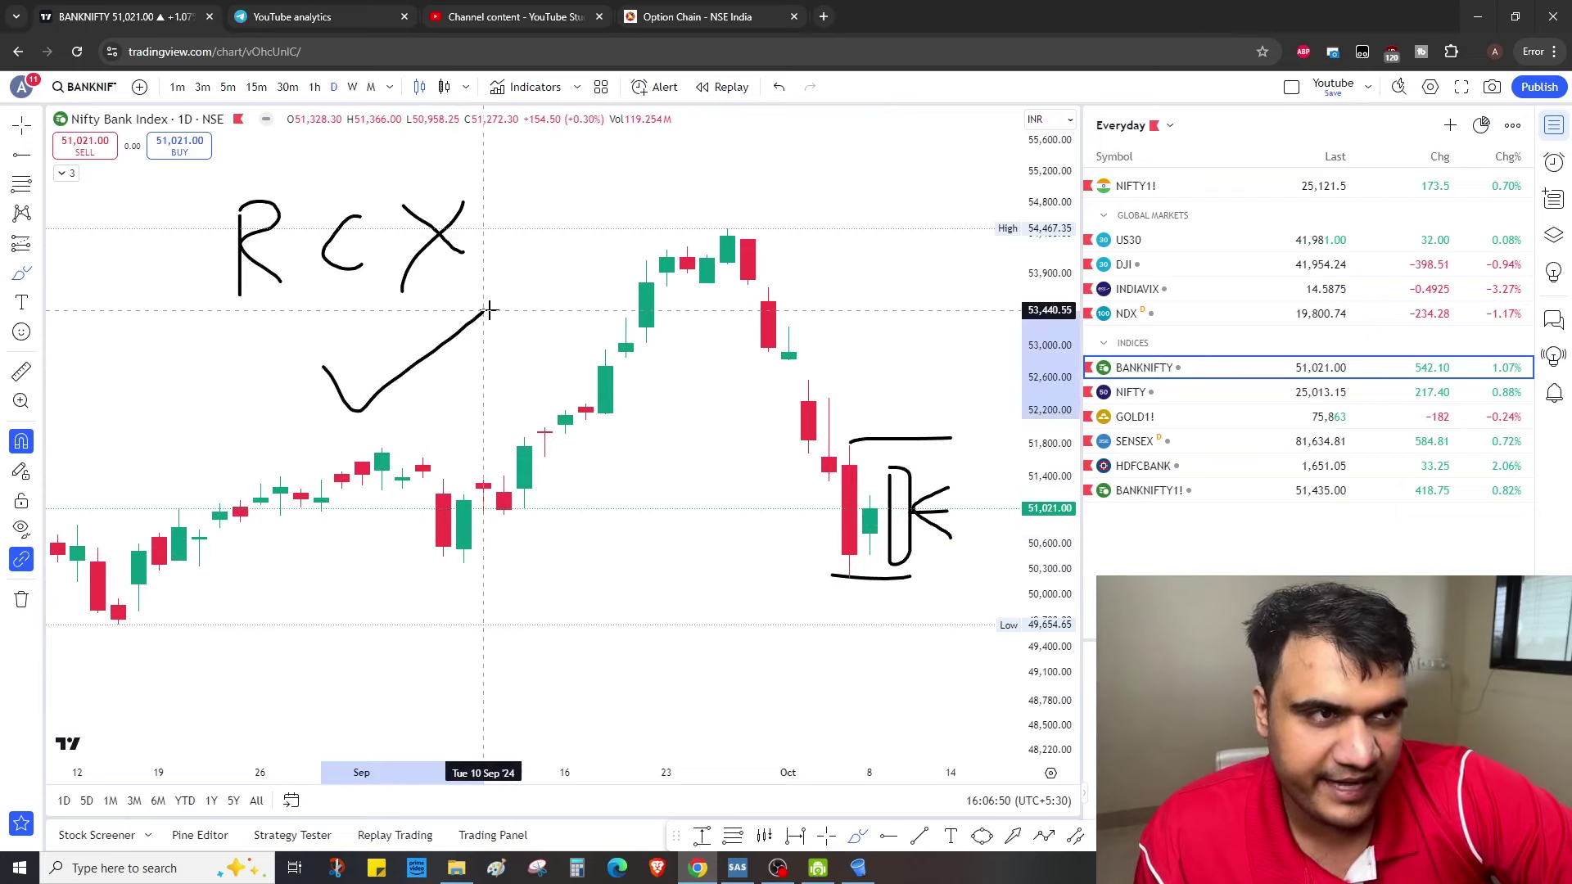
{"action": "left_click", "coordinate": [22, 599]}
{"action": "left_click", "coordinate": [123, 599]}
{"action": "mouse_move", "coordinate": [890, 506]}
{"action": "left_mouse_down"}
{"action": "mouse_move", "coordinate": [912, 404]}
{"action": "mouse_move", "coordinate": [930, 495]}
{"action": "left_mouse_up"}
{"action": "left_click", "coordinate": [21, 599]}
{"action": "left_click", "coordinate": [123, 599]}
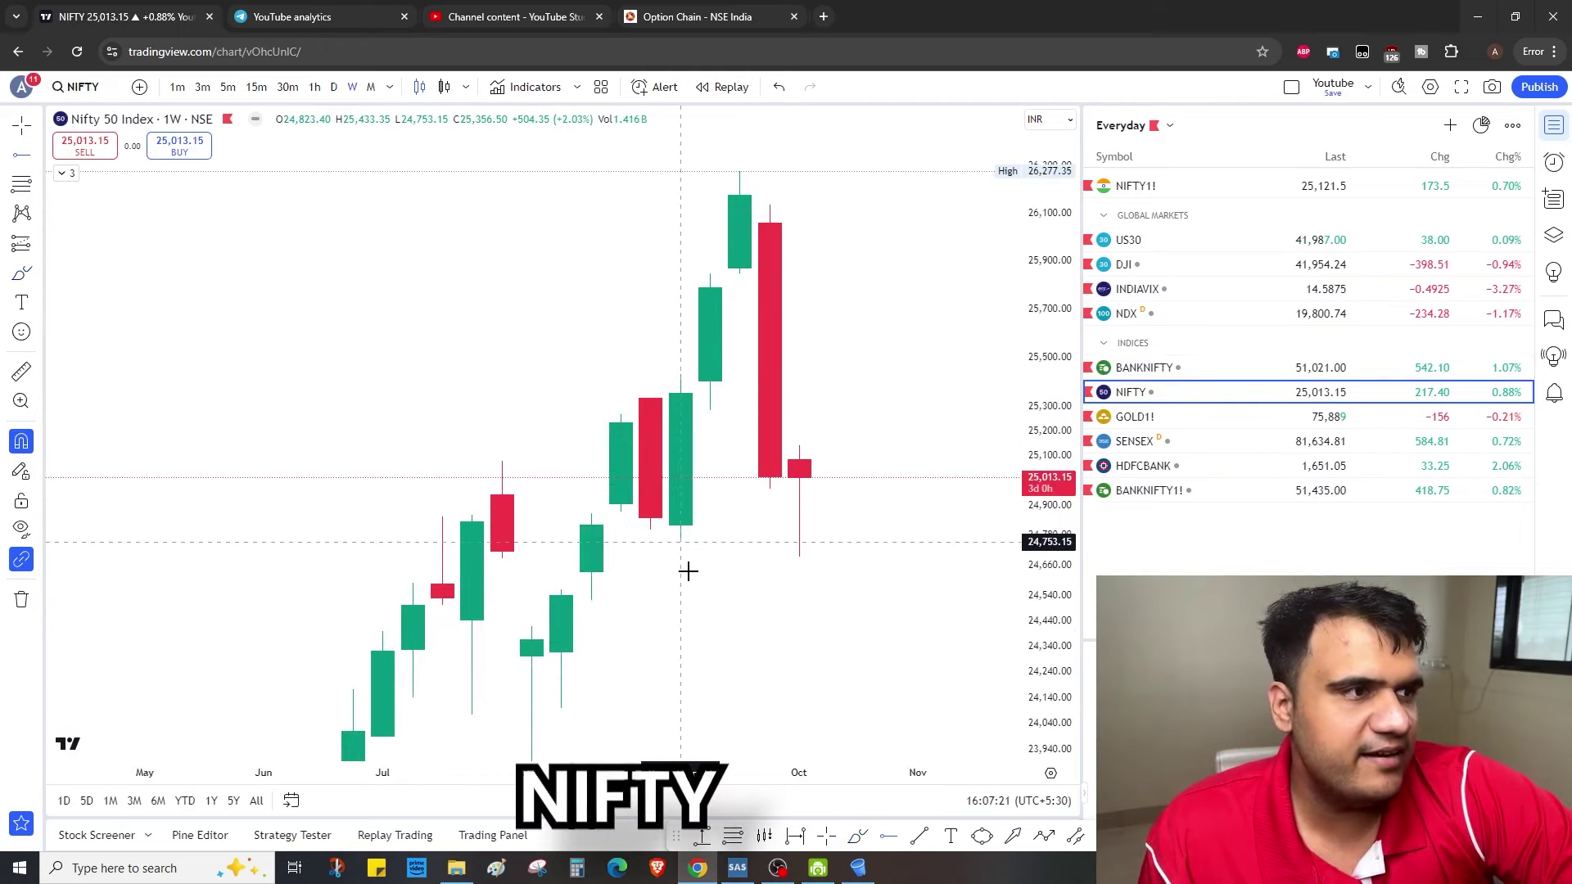
Switch to the Nifty index, circle the latest weekly candle, then remove all drawings
{"action": "left_click", "coordinate": [679, 541]}
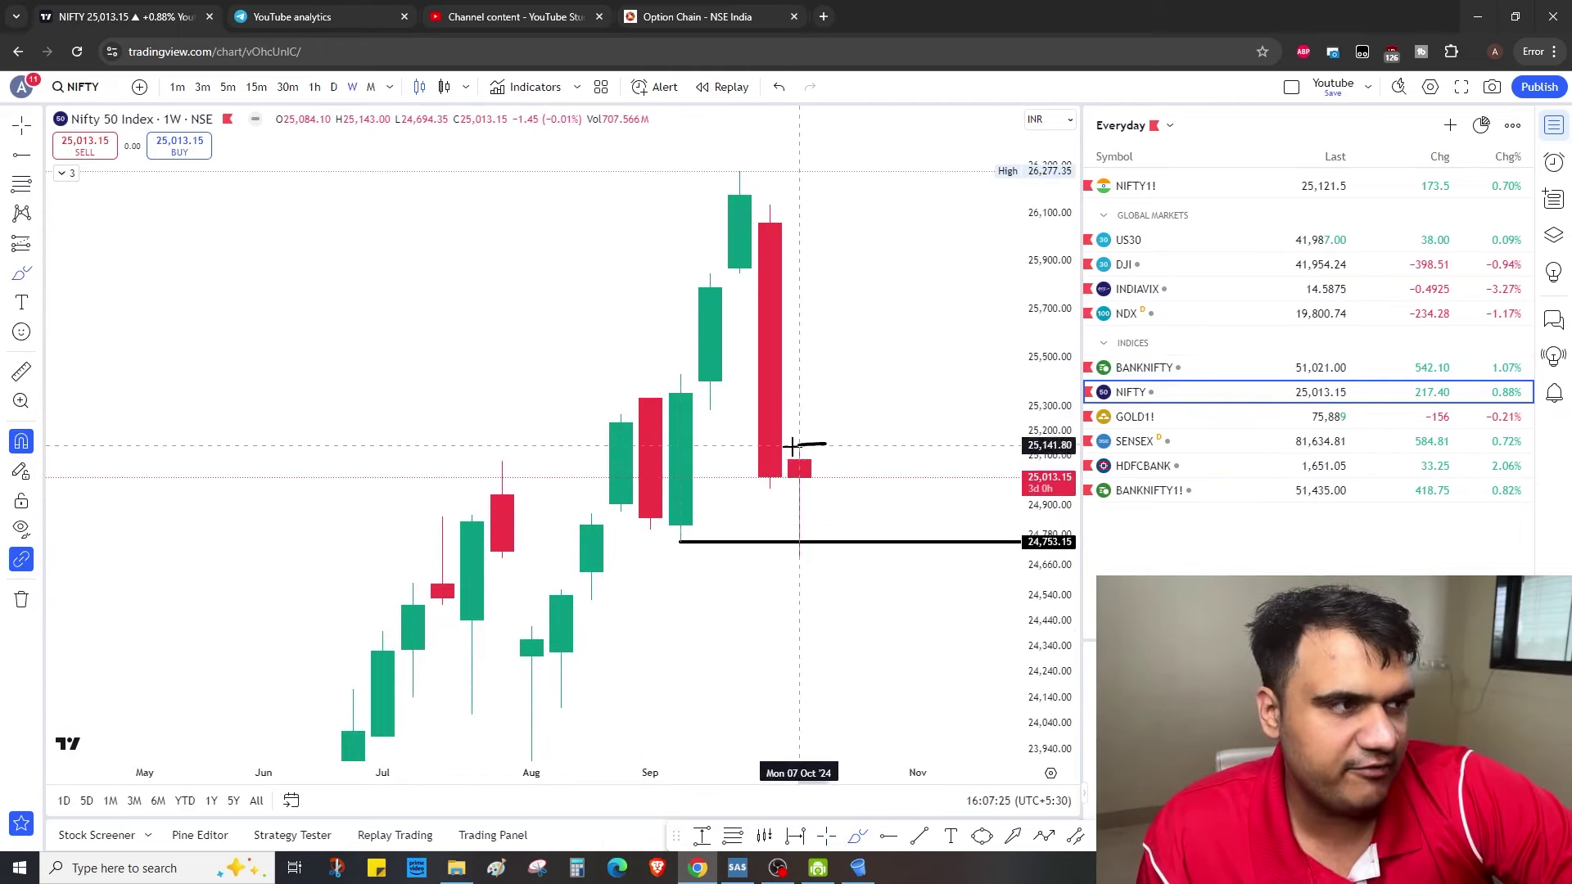
{"action": "mouse_move", "coordinate": [793, 446]}
{"action": "left_mouse_down"}
{"action": "mouse_move", "coordinate": [776, 550]}
{"action": "mouse_move", "coordinate": [842, 487]}
{"action": "left_mouse_up"}
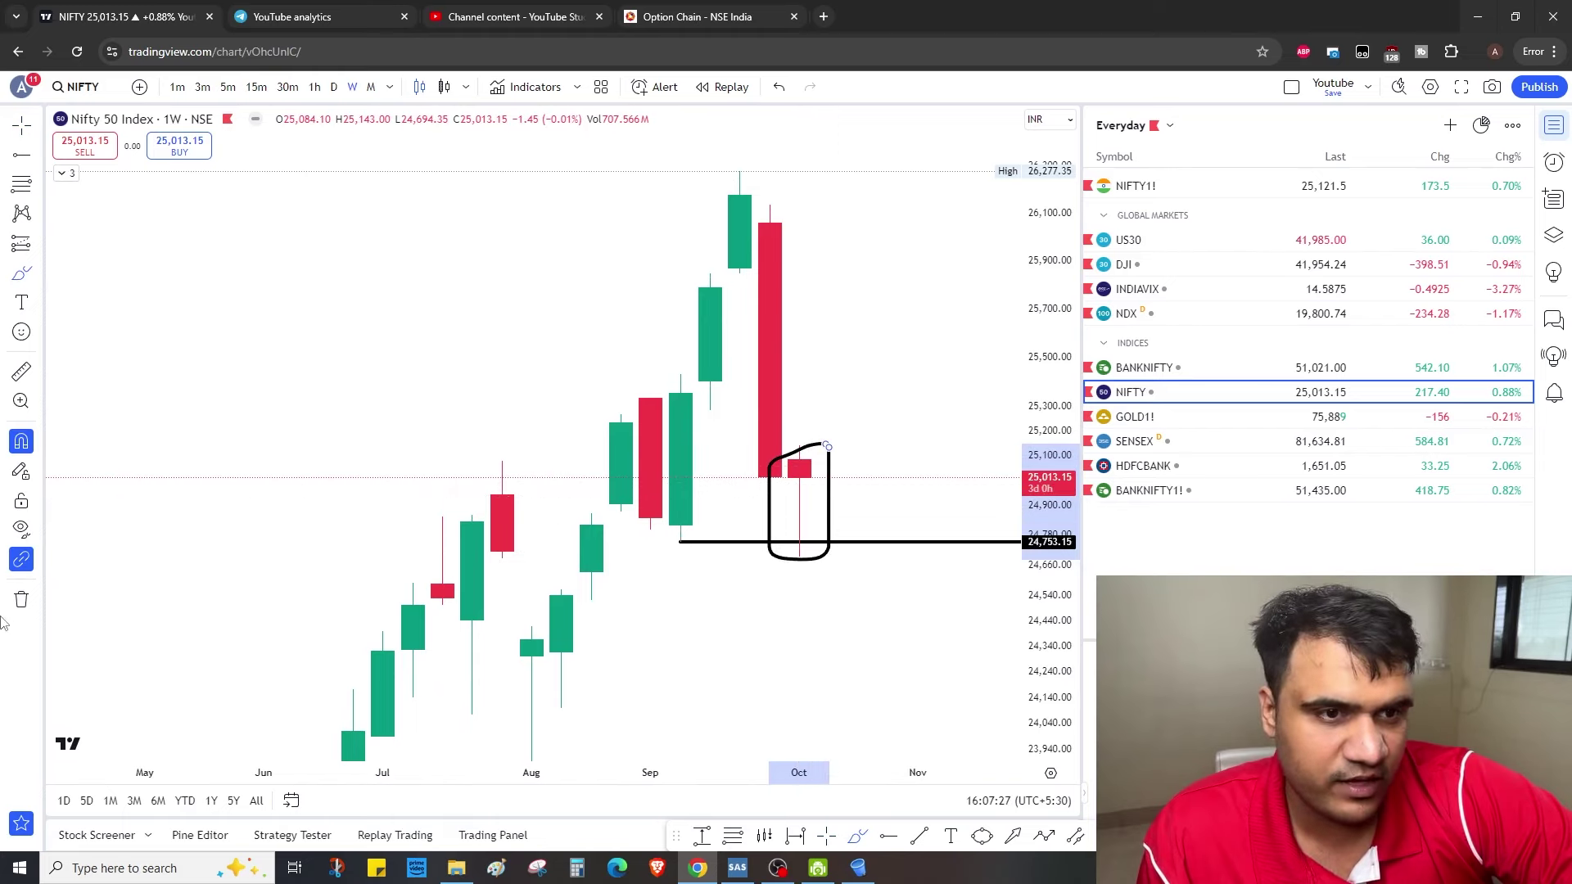
{"action": "left_click", "coordinate": [22, 598]}
{"action": "left_click", "coordinate": [78, 602]}
Switch to daily candles, place a support ray at 24,753.15 and bracket the last two candles
{"action": "key", "text": "d"}
{"action": "key", "text": "Return"}
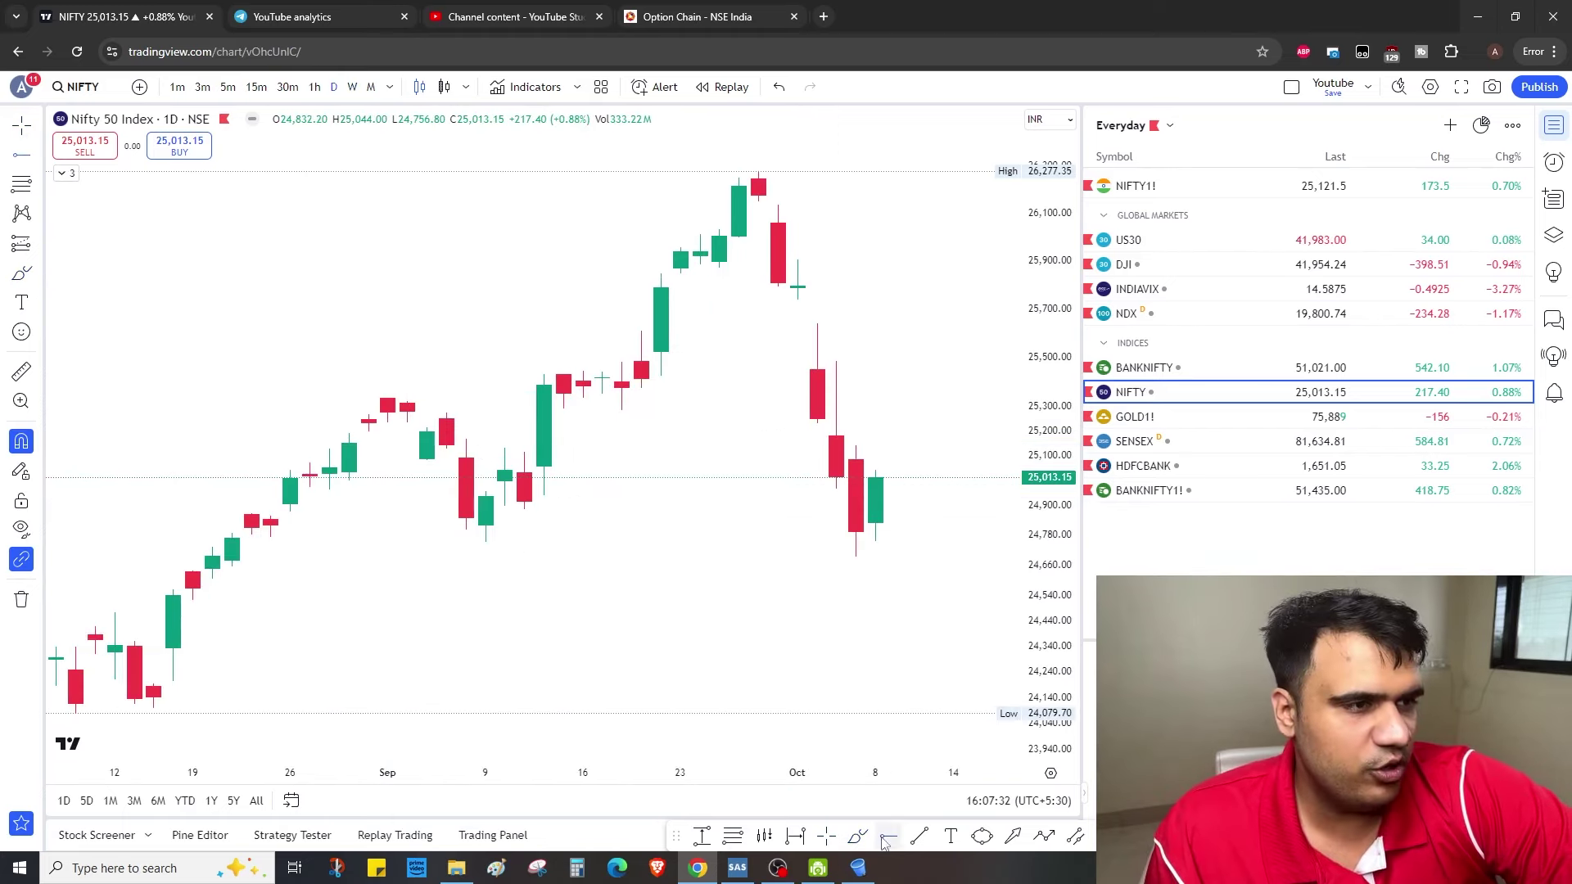
{"action": "key", "text": "alt+j"}
{"action": "left_click", "coordinate": [485, 541]}
{"action": "left_click_drag", "start_coordinate": [857, 445], "coordinate": [857, 557]}
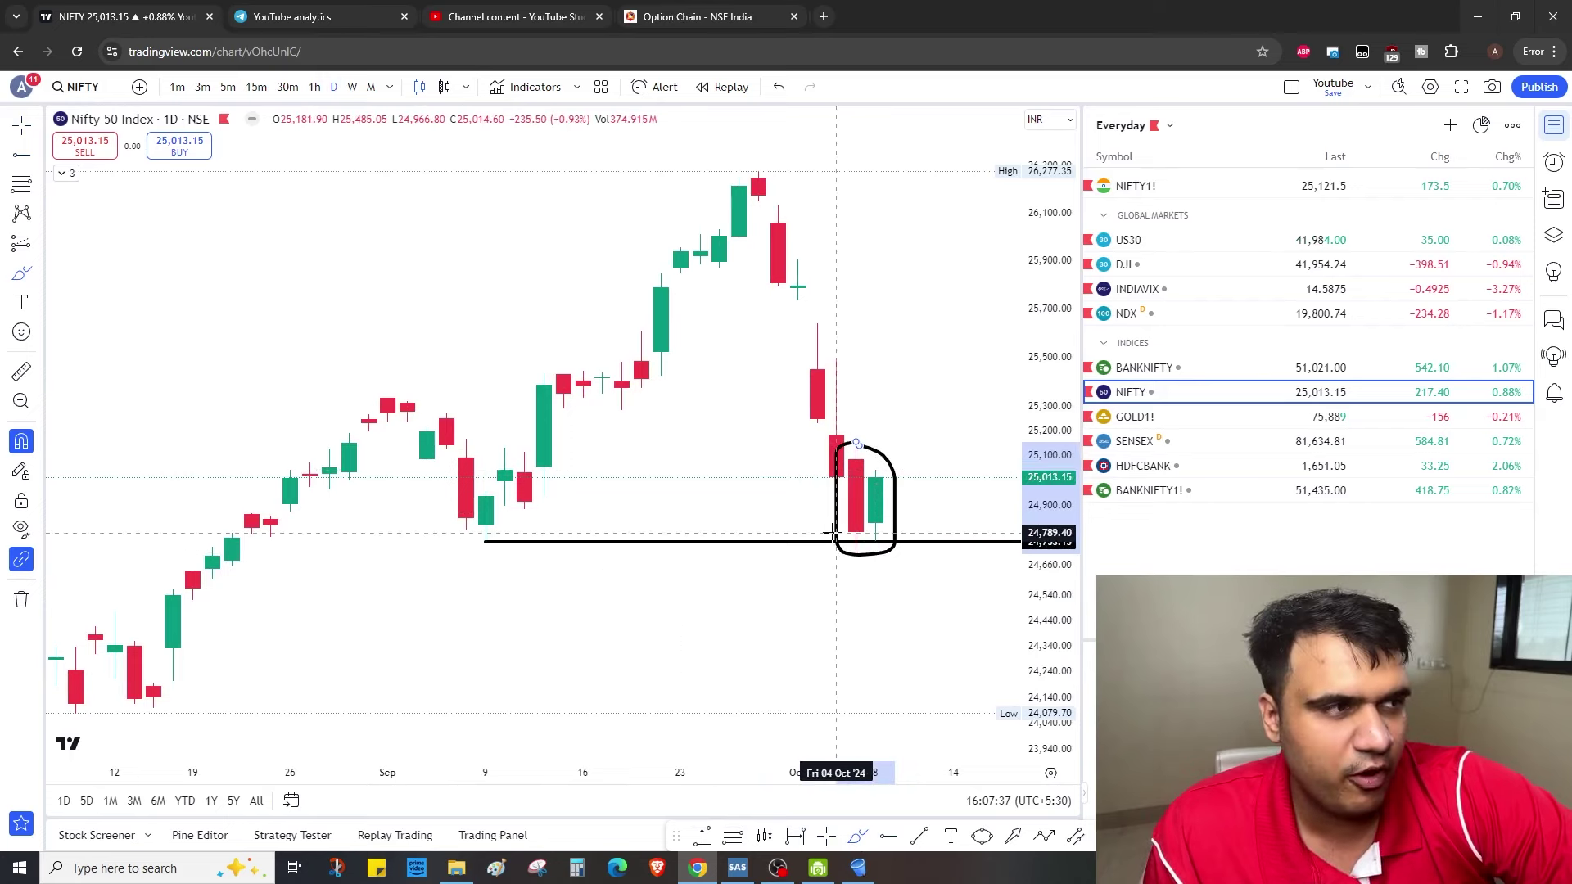
Sketch a dip-and-bounce arrow, underline the circled candles and start writing 24650 below them
{"action": "mouse_move", "coordinate": [212, 225]}
{"action": "left_mouse_down"}
{"action": "mouse_move", "coordinate": [195, 324]}
{"action": "mouse_move", "coordinate": [251, 280]}
{"action": "mouse_move", "coordinate": [329, 336]}
{"action": "left_mouse_up"}
{"action": "left_click_drag", "start_coordinate": [333, 252], "coordinate": [329, 228]}
{"action": "mouse_move", "coordinate": [309, 250]}
{"action": "left_mouse_down"}
{"action": "mouse_move", "coordinate": [321, 232]}
{"action": "mouse_move", "coordinate": [350, 248]}
{"action": "left_mouse_up"}
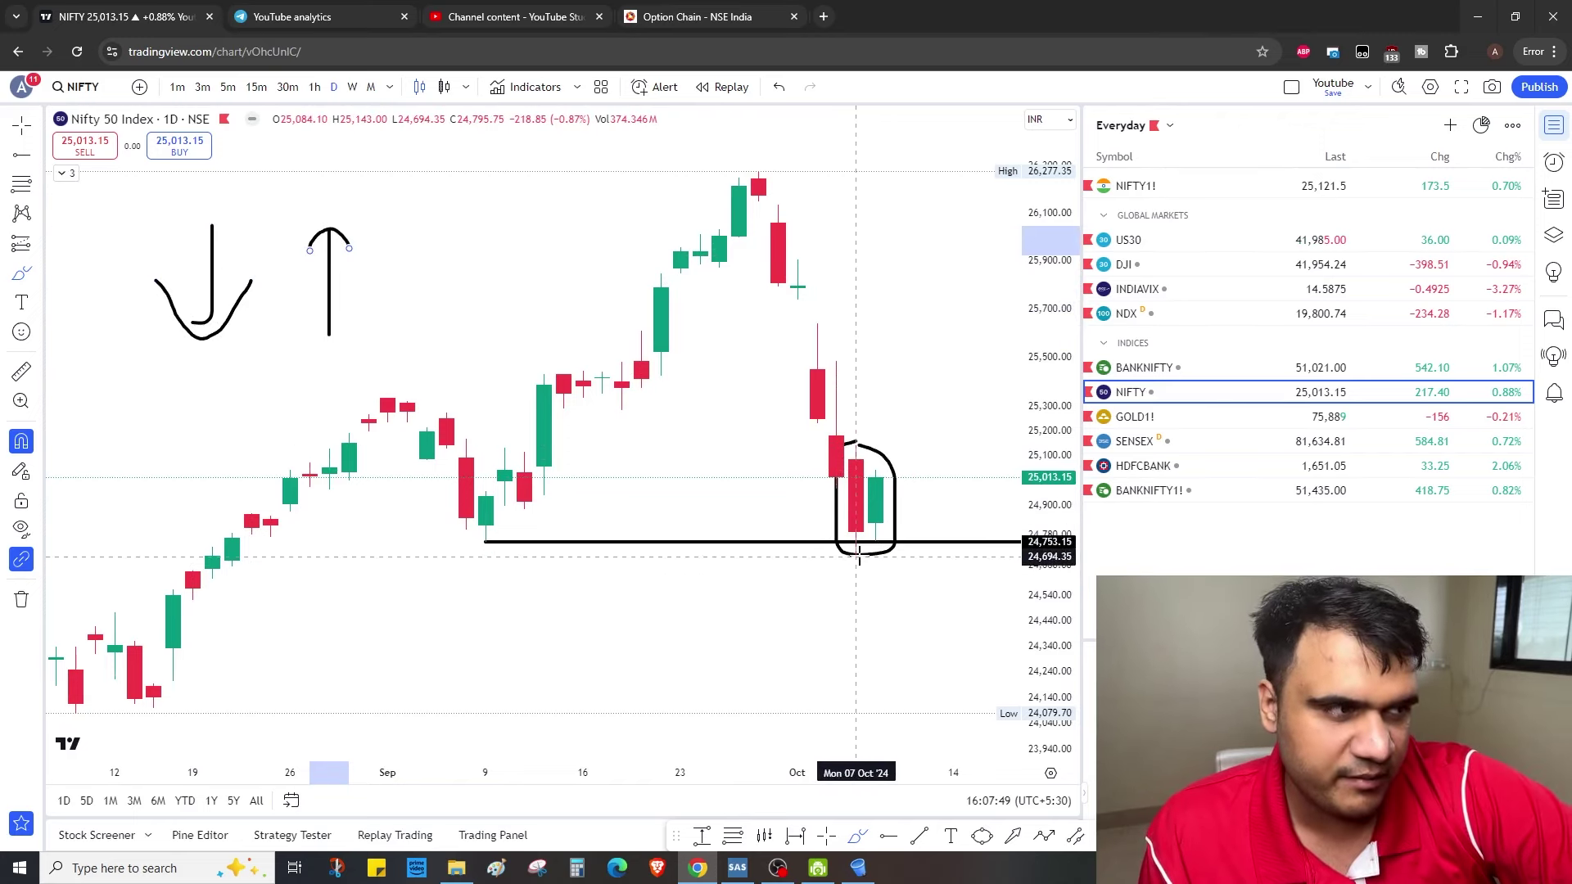
{"action": "left_click_drag", "start_coordinate": [820, 560], "coordinate": [916, 565]}
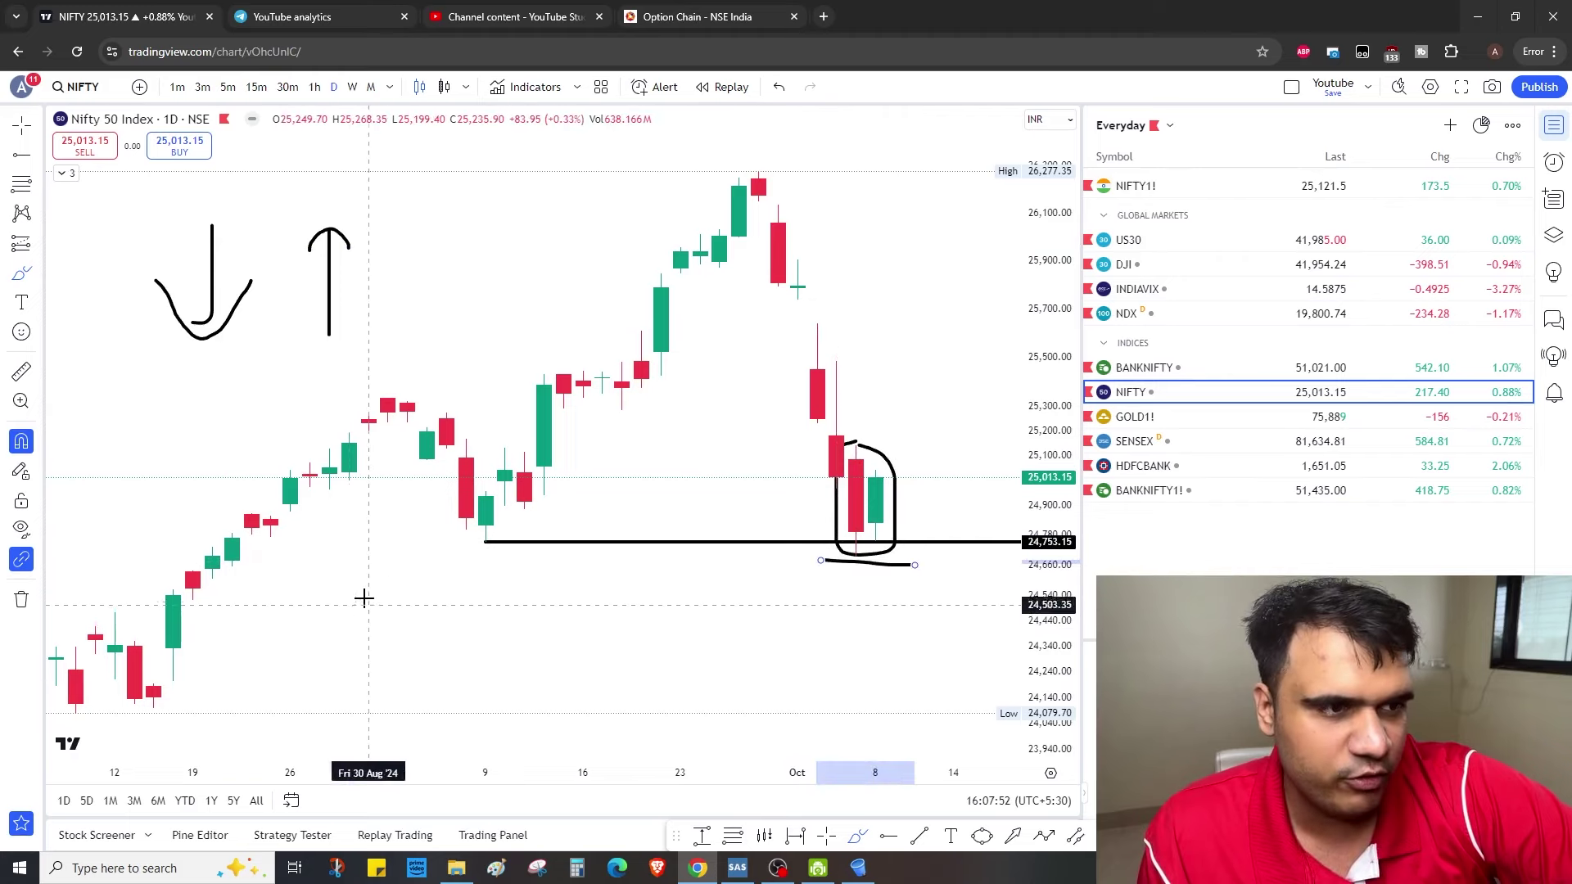
{"action": "left_click_drag", "start_coordinate": [368, 591], "coordinate": [392, 660]}
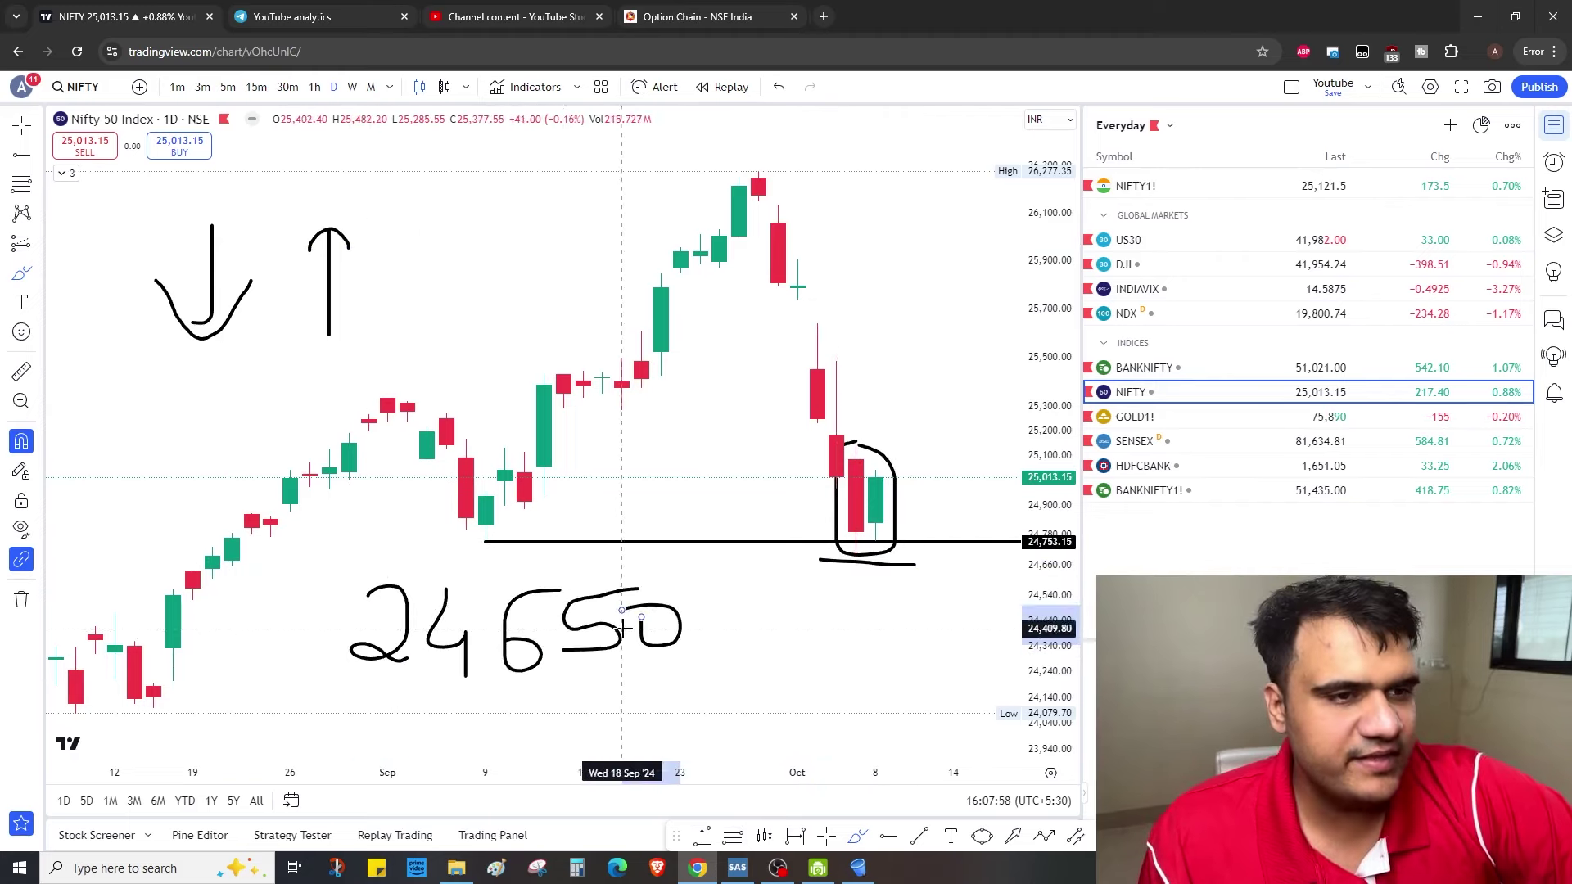
{"action": "scroll", "coordinate": [573, 623], "scroll_direction": "down", "scroll_amount": 2}
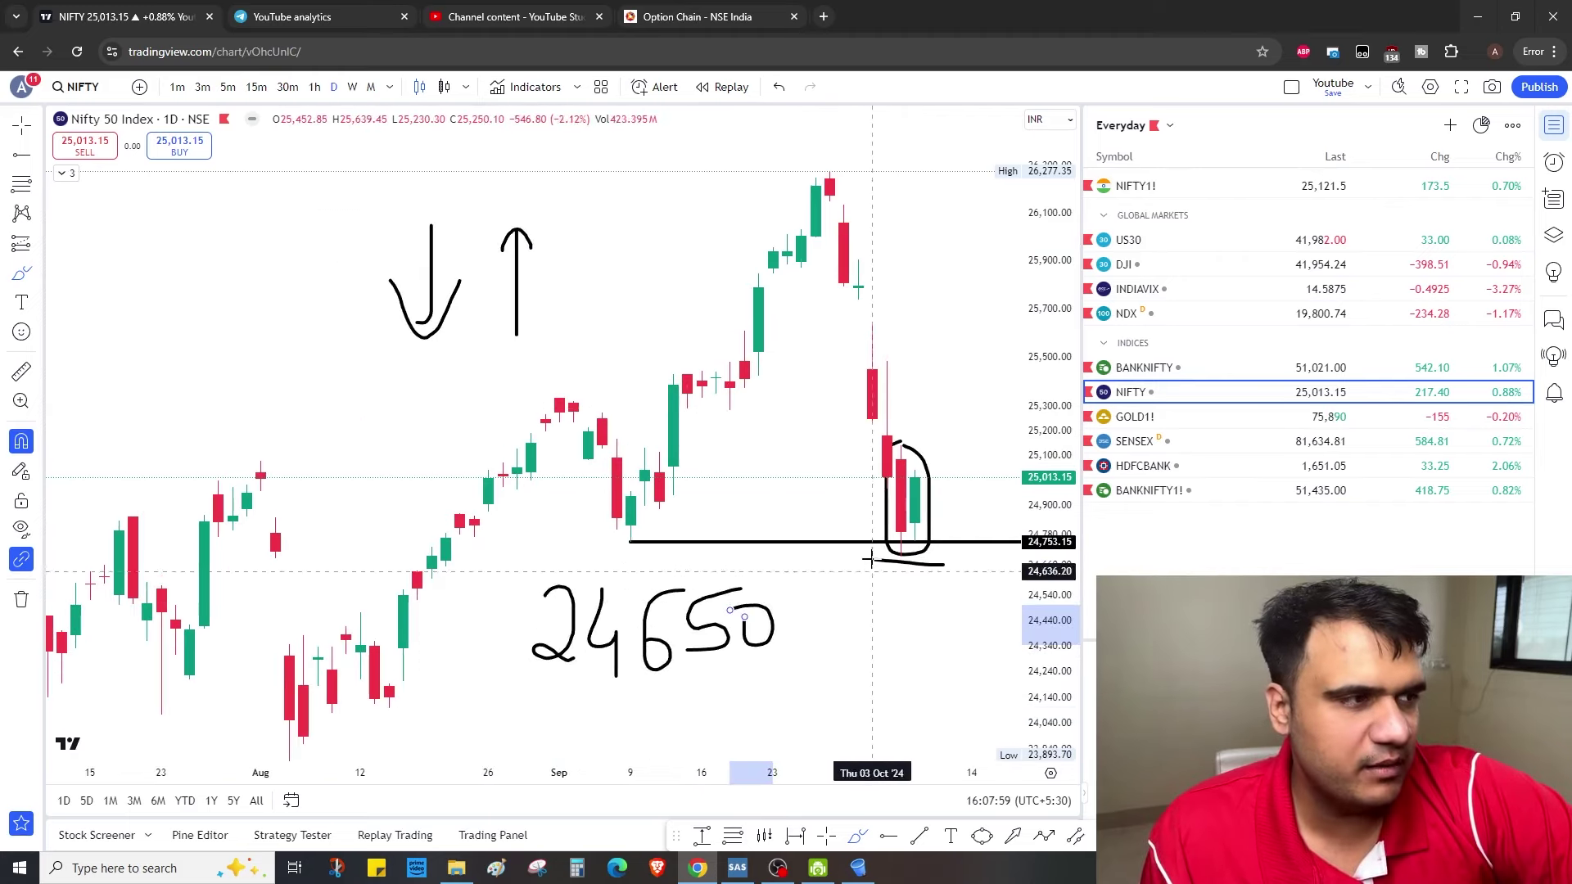
{"action": "scroll", "coordinate": [762, 459], "scroll_direction": "up", "scroll_amount": 2}
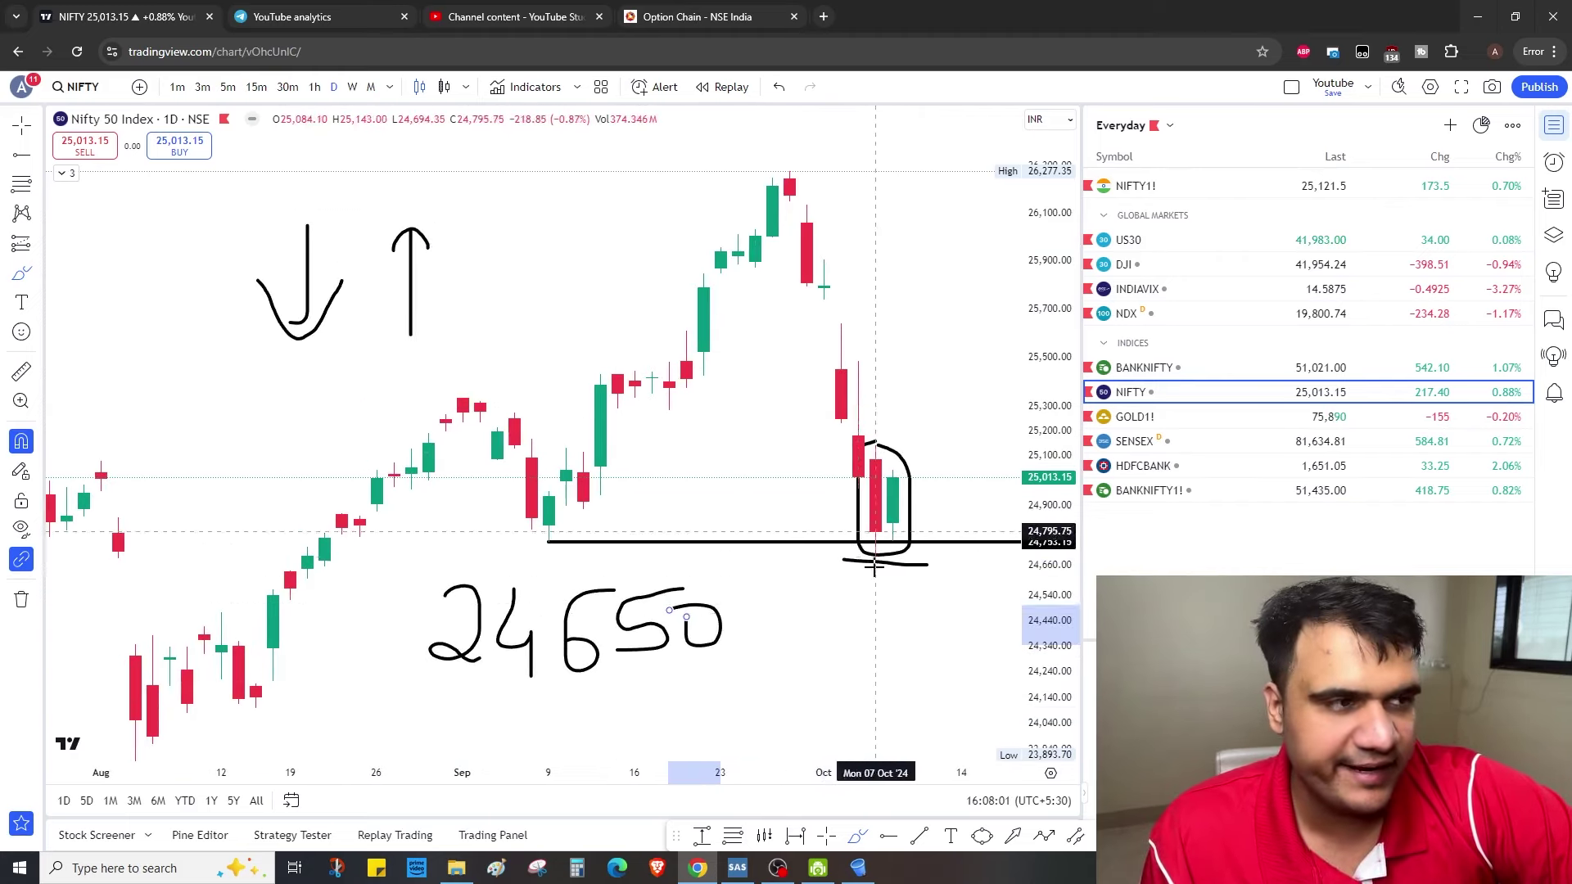
Clear the chart and draw lines near the 25,150 and 24,700 levels
{"action": "left_click", "coordinate": [22, 599]}
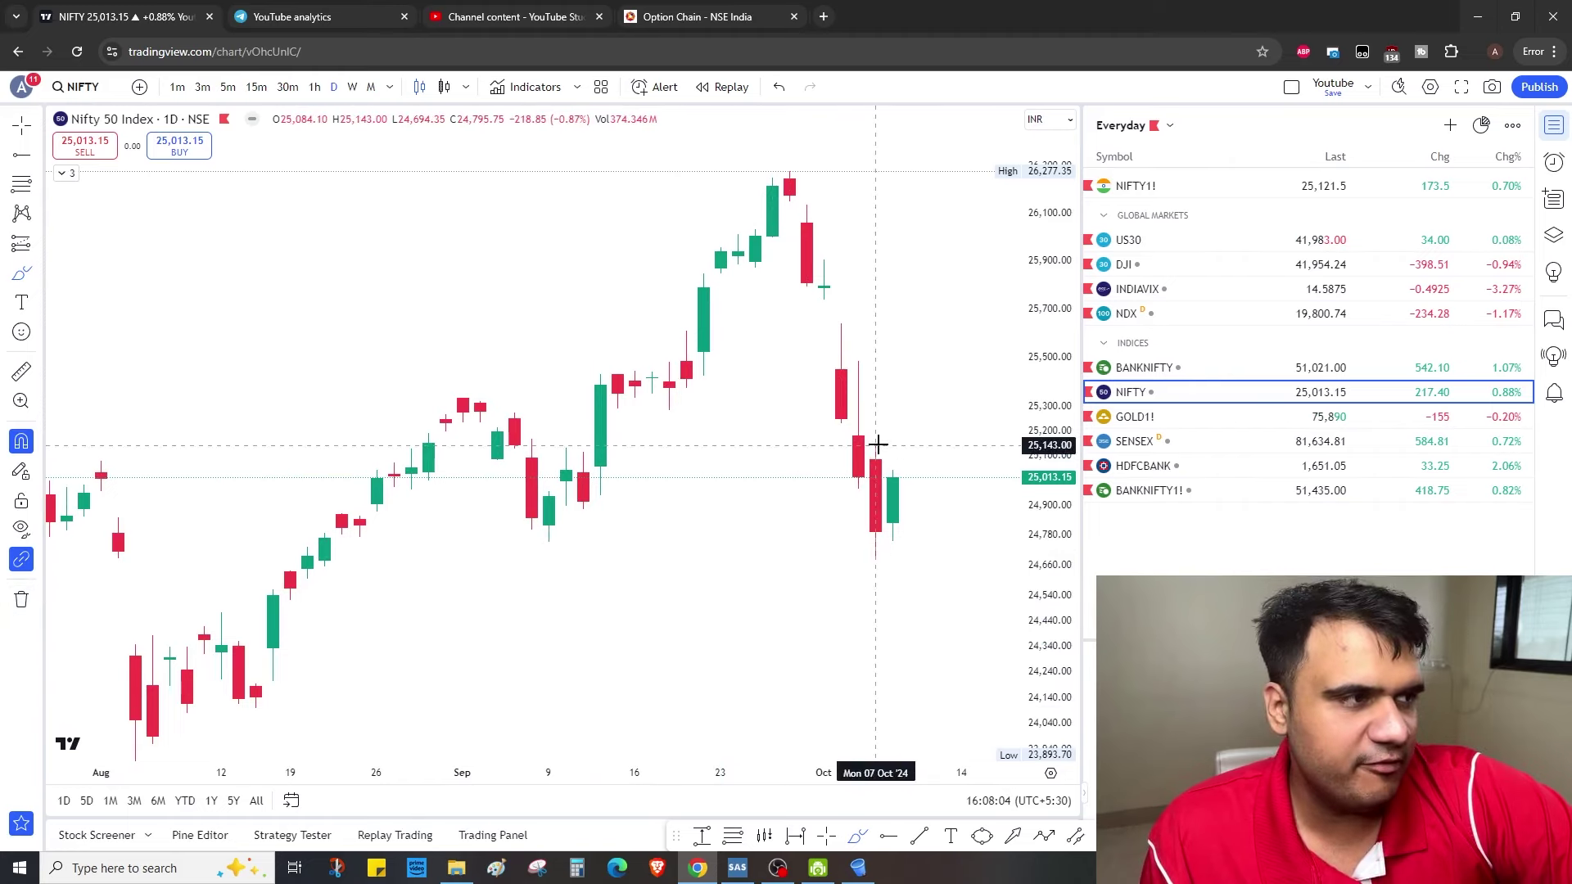
{"action": "left_click_drag", "start_coordinate": [878, 444], "coordinate": [978, 444]}
{"action": "left_click_drag", "start_coordinate": [877, 560], "coordinate": [962, 560]}
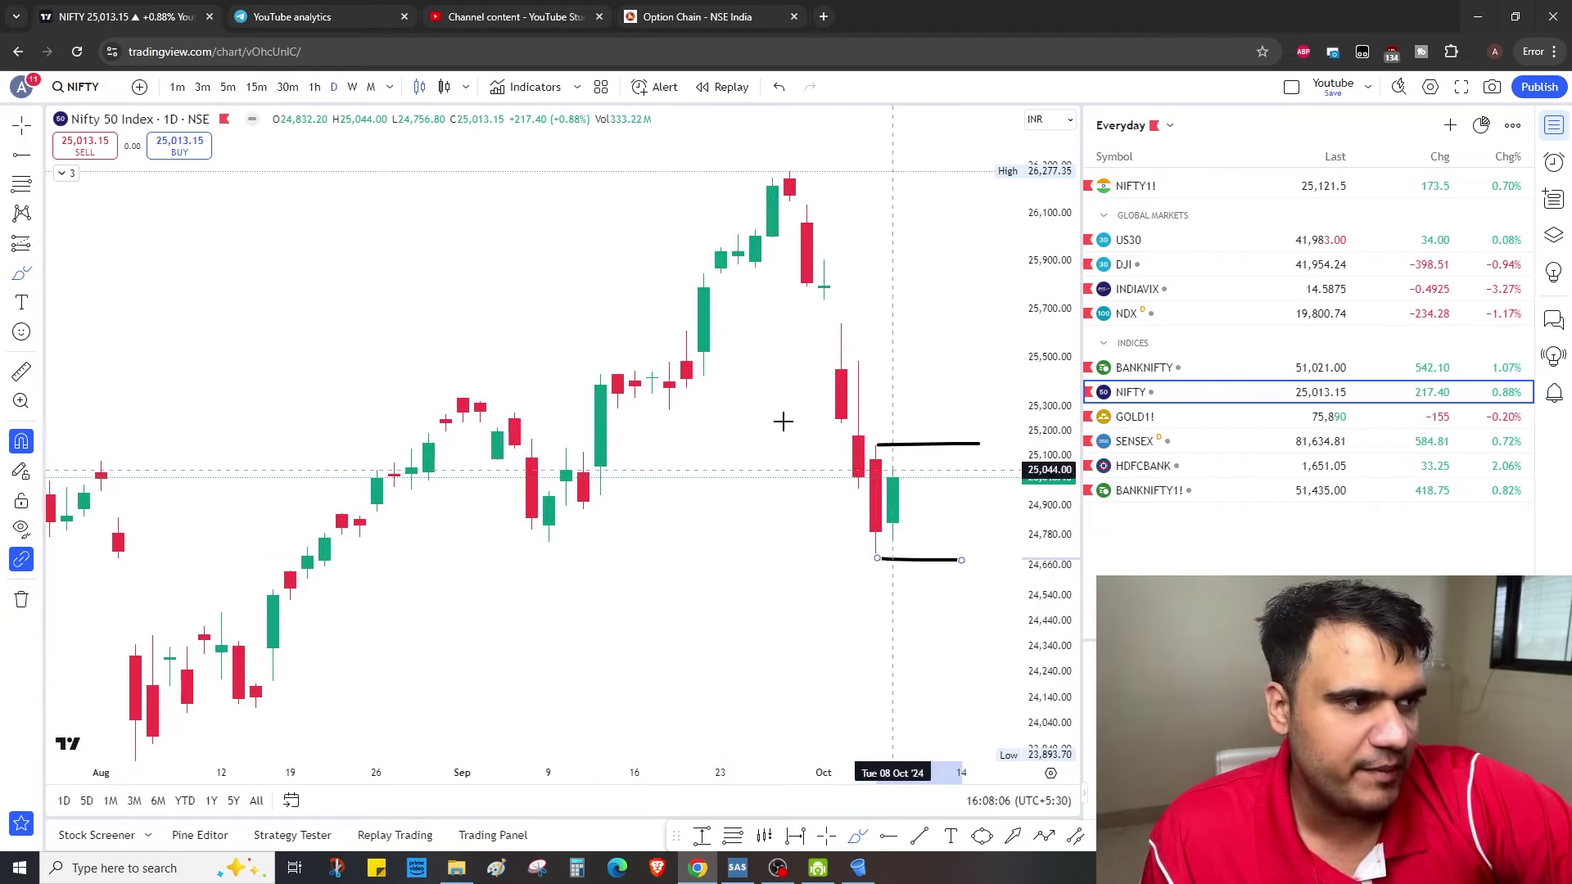
Sketch and circle J and I scenario shapes in the upper left, then remove all 10 drawings
{"action": "left_click_drag", "start_coordinate": [273, 200], "coordinate": [283, 352]}
{"action": "left_click_drag", "start_coordinate": [239, 210], "coordinate": [325, 195]}
{"action": "left_click_drag", "start_coordinate": [258, 364], "coordinate": [361, 356]}
{"action": "left_click_drag", "start_coordinate": [327, 241], "coordinate": [411, 244]}
{"action": "left_click_drag", "start_coordinate": [359, 246], "coordinate": [359, 319]}
{"action": "left_click_drag", "start_coordinate": [344, 319], "coordinate": [480, 320]}
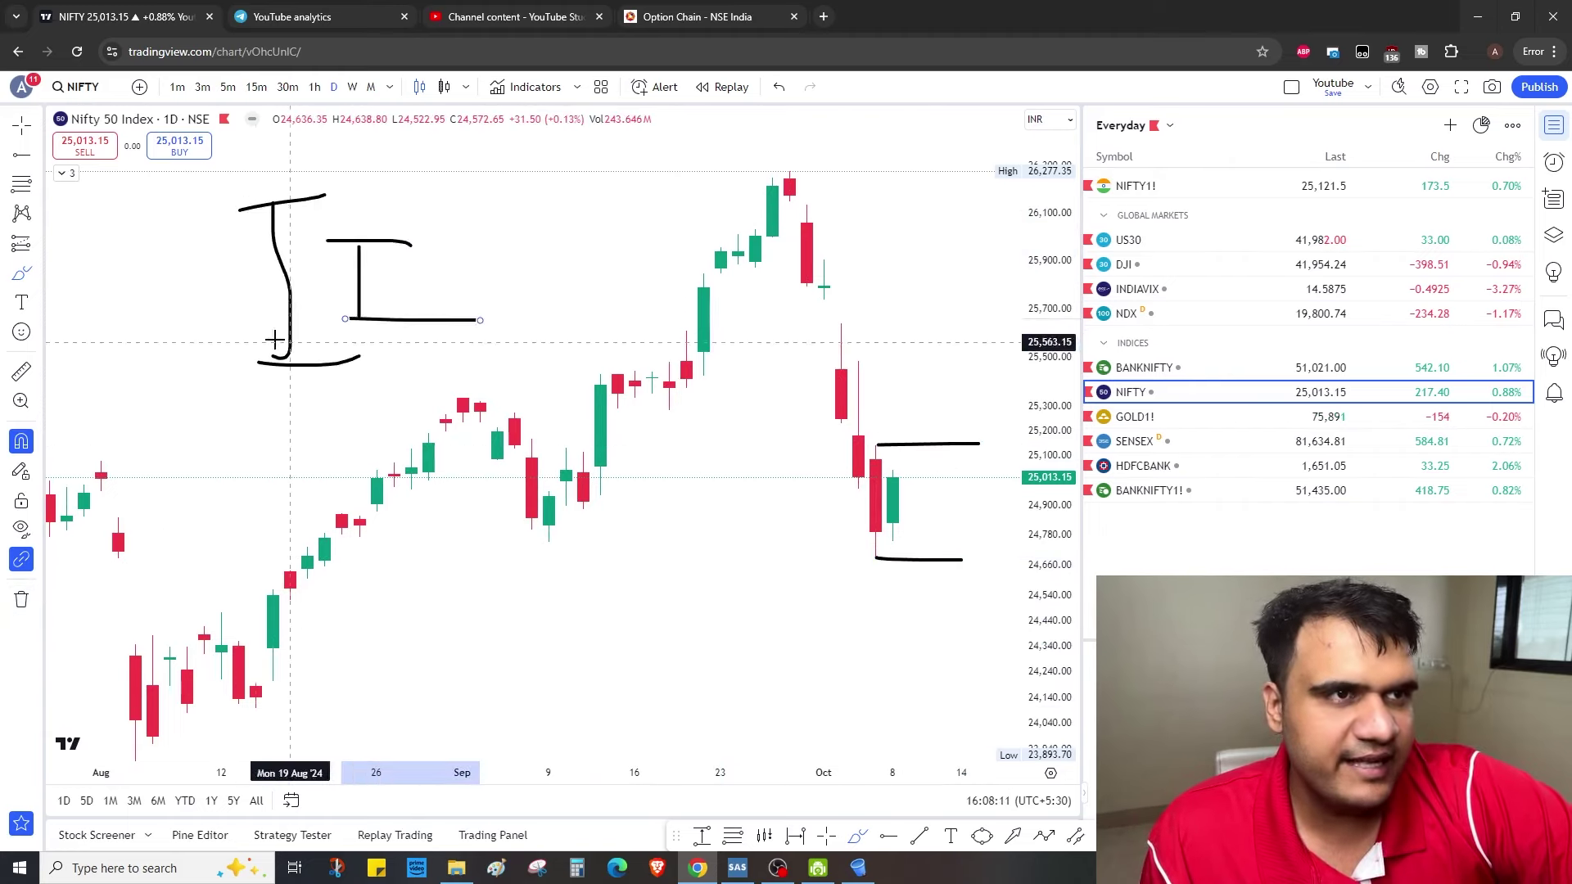
{"action": "left_click_drag", "start_coordinate": [288, 205], "coordinate": [308, 373]}
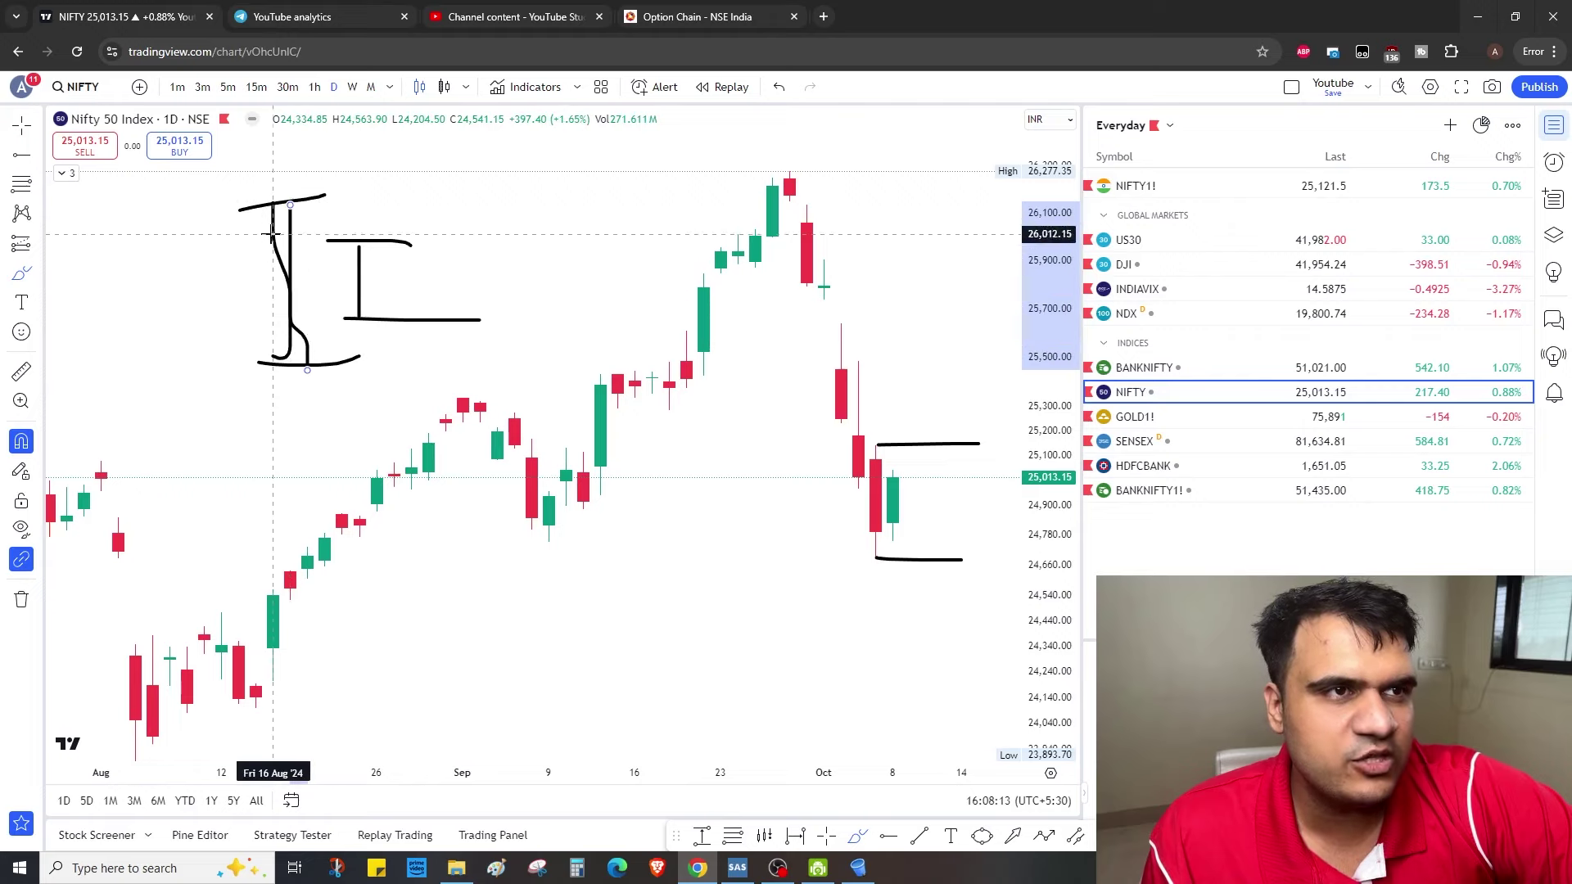
{"action": "mouse_move", "coordinate": [279, 160]}
{"action": "left_mouse_down"}
{"action": "mouse_move", "coordinate": [229, 409]}
{"action": "mouse_move", "coordinate": [299, 175]}
{"action": "left_mouse_up"}
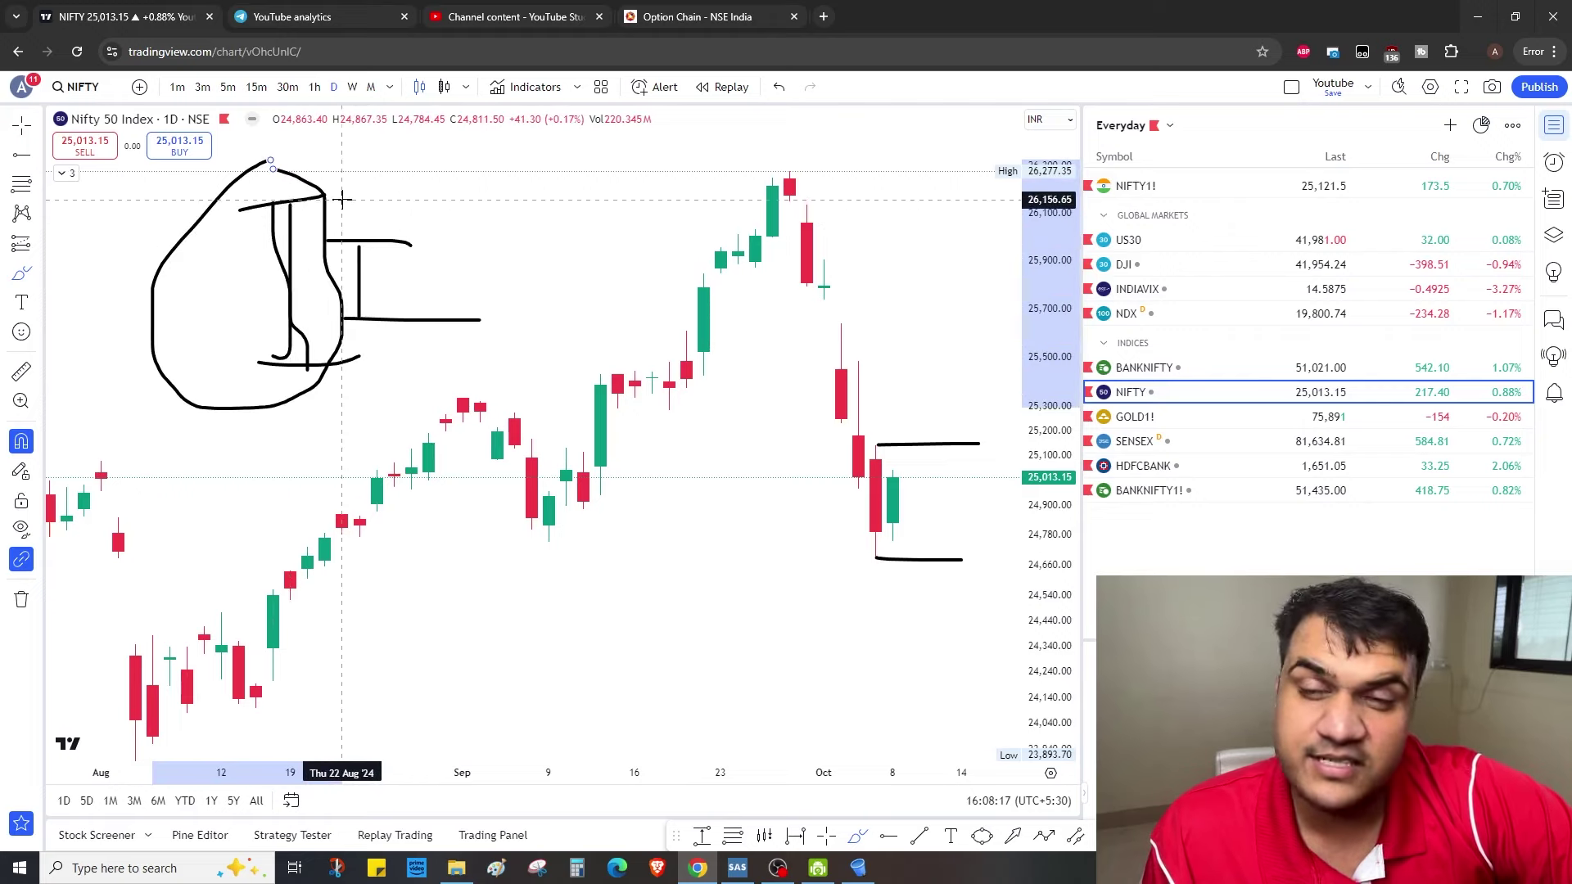
{"action": "left_click", "coordinate": [22, 599]}
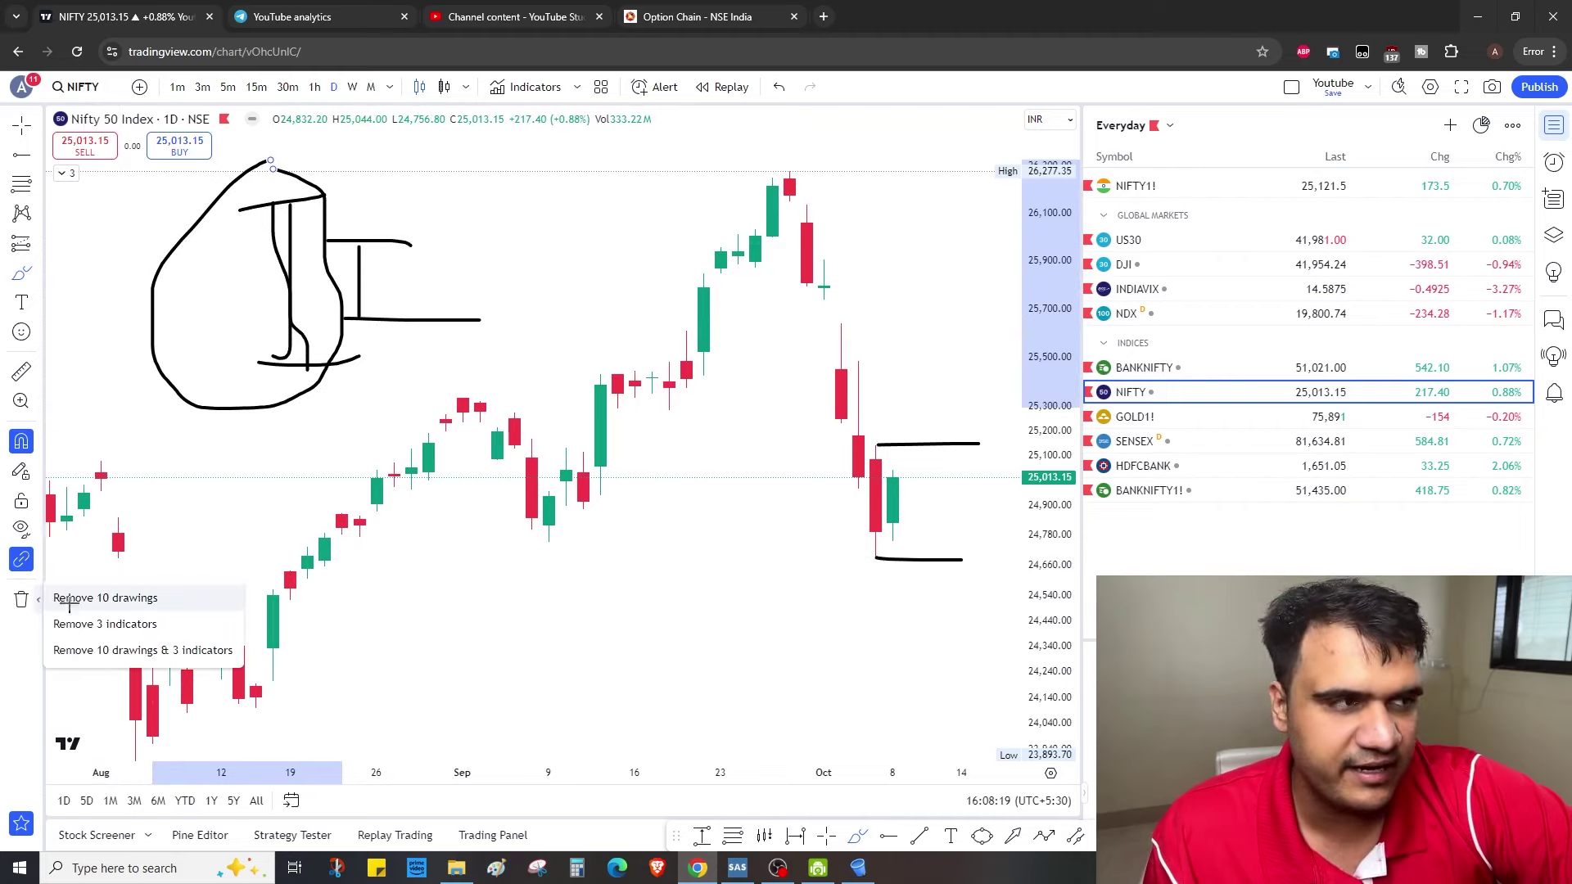
{"action": "left_click", "coordinate": [66, 600]}
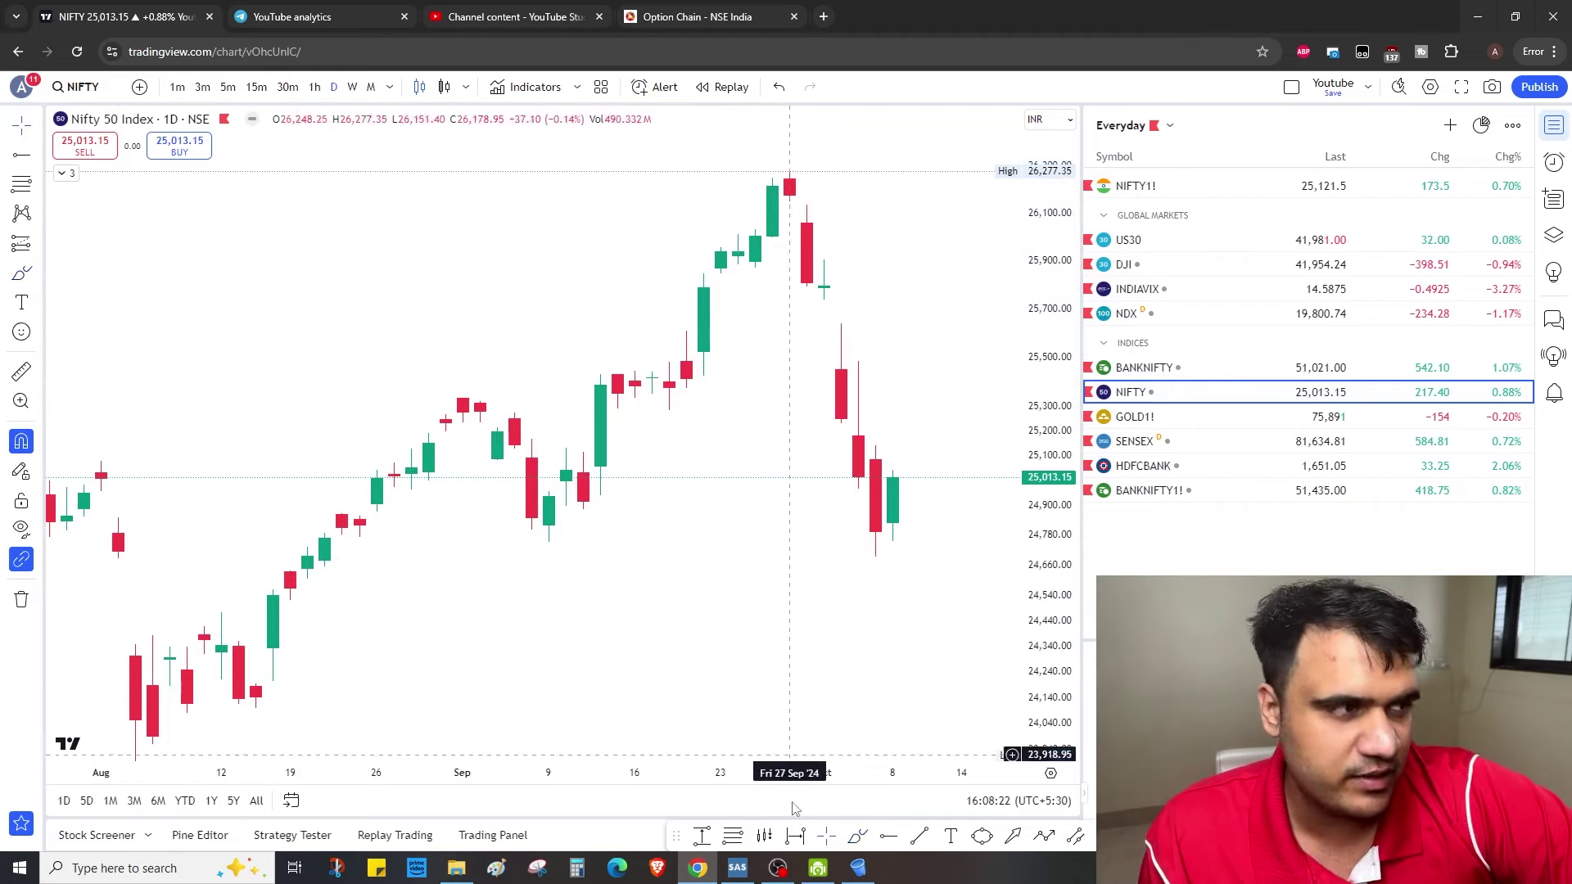
Place a resistance ray at 25,143.00 and handwrite 25150, underlined twice, in the upper left
{"action": "left_click", "coordinate": [890, 836]}
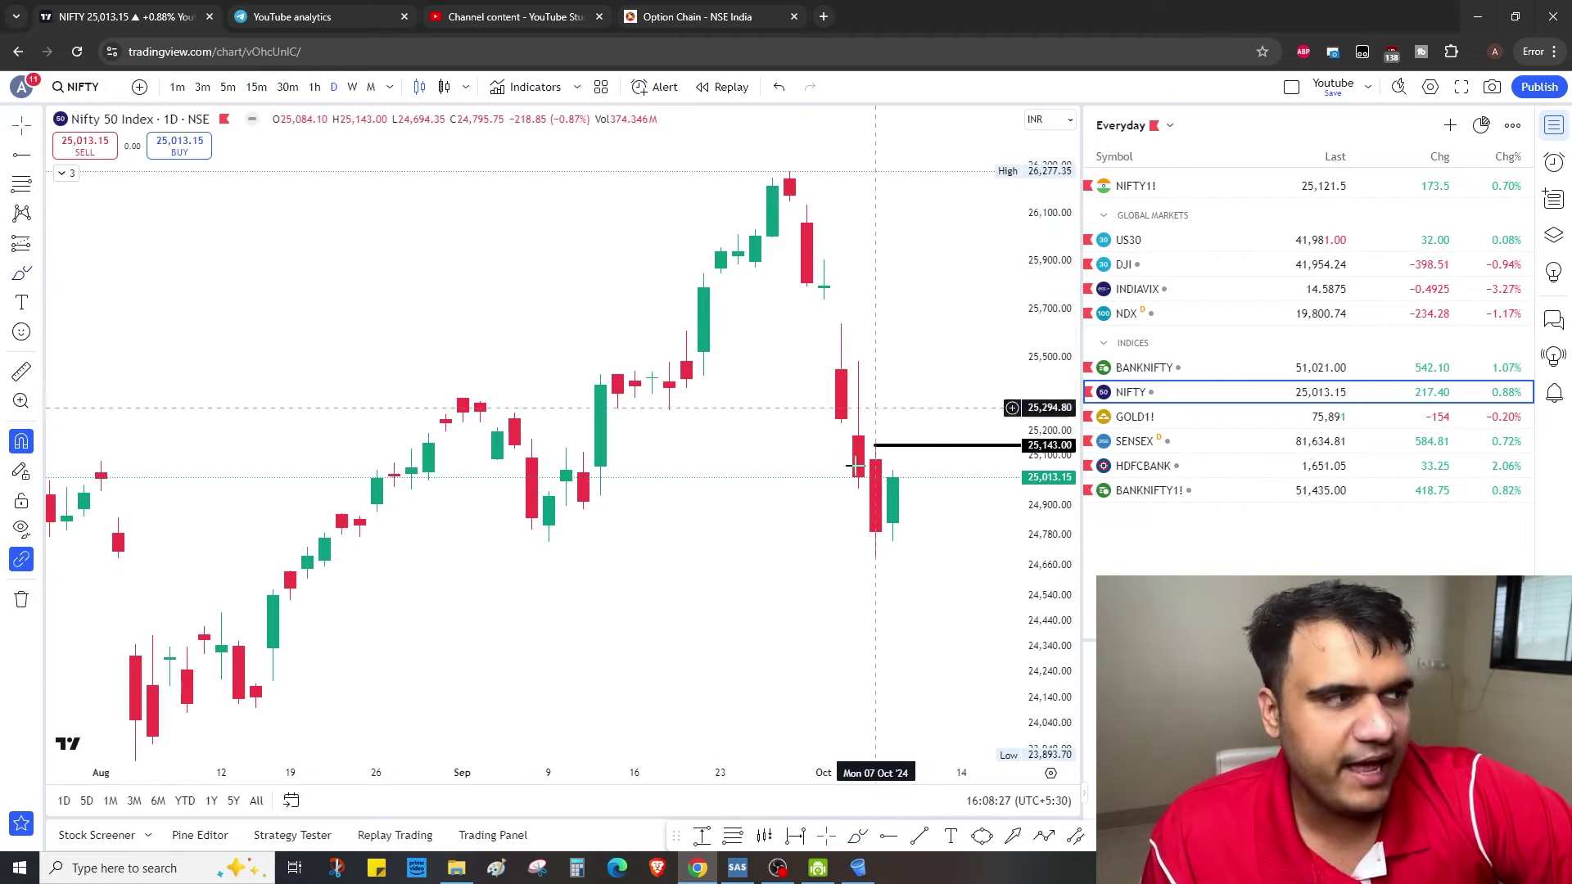
{"action": "left_click", "coordinate": [854, 836]}
{"action": "left_click_drag", "start_coordinate": [254, 219], "coordinate": [309, 305]}
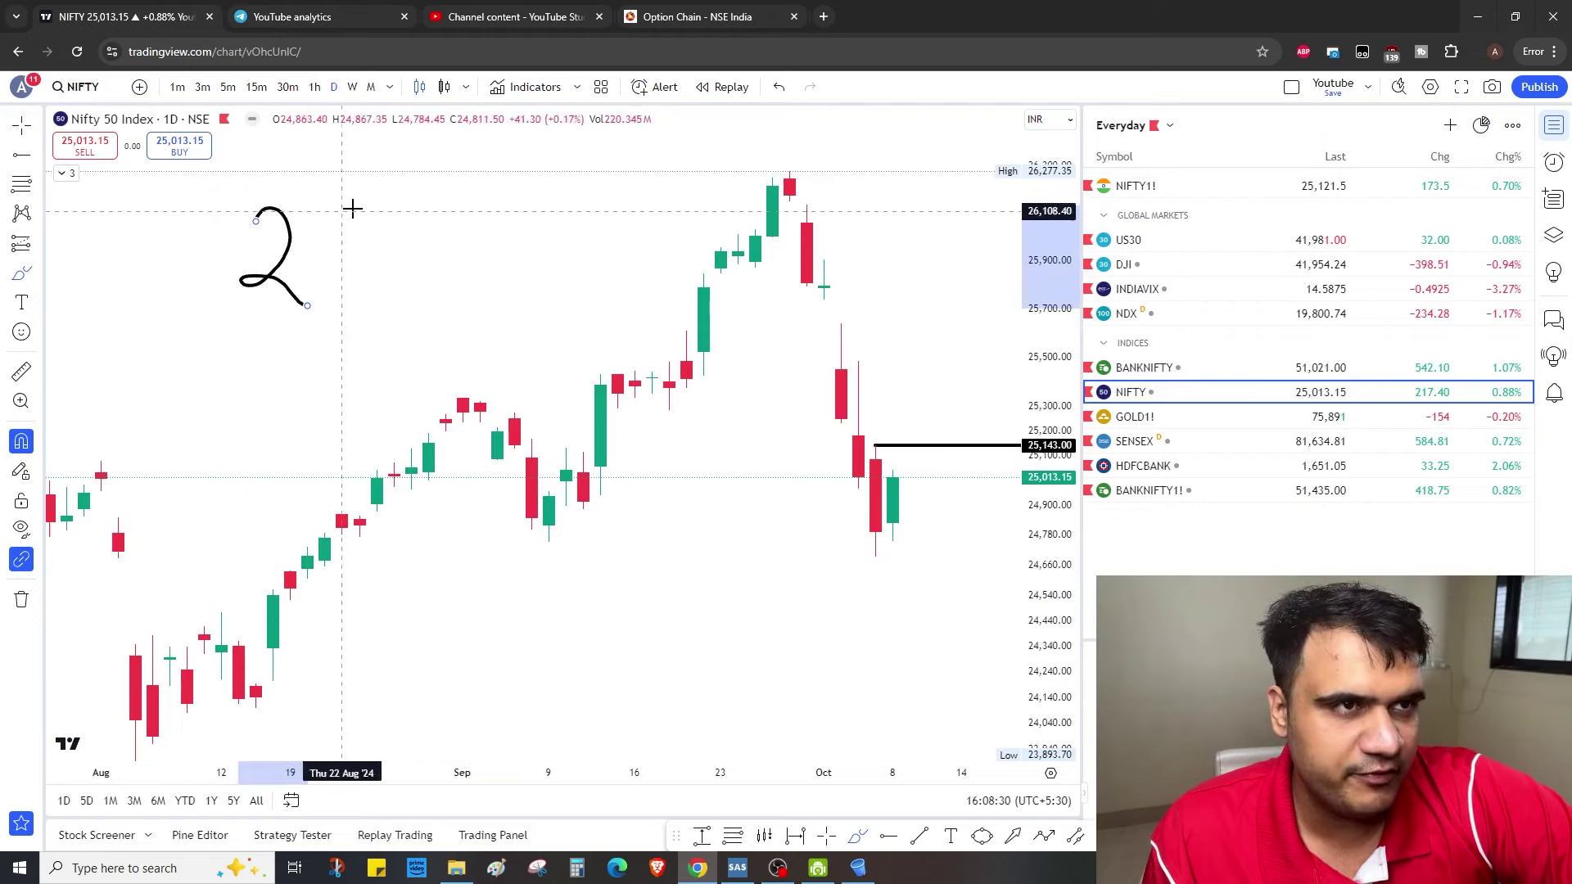
{"action": "left_click_drag", "start_coordinate": [377, 209], "coordinate": [342, 290]}
{"action": "left_click_drag", "start_coordinate": [412, 217], "coordinate": [411, 291]}
{"action": "left_click_drag", "start_coordinate": [477, 207], "coordinate": [428, 268]}
{"action": "left_click_drag", "start_coordinate": [495, 219], "coordinate": [498, 221]}
{"action": "left_click_drag", "start_coordinate": [212, 313], "coordinate": [532, 278]}
{"action": "left_click_drag", "start_coordinate": [190, 337], "coordinate": [583, 325]}
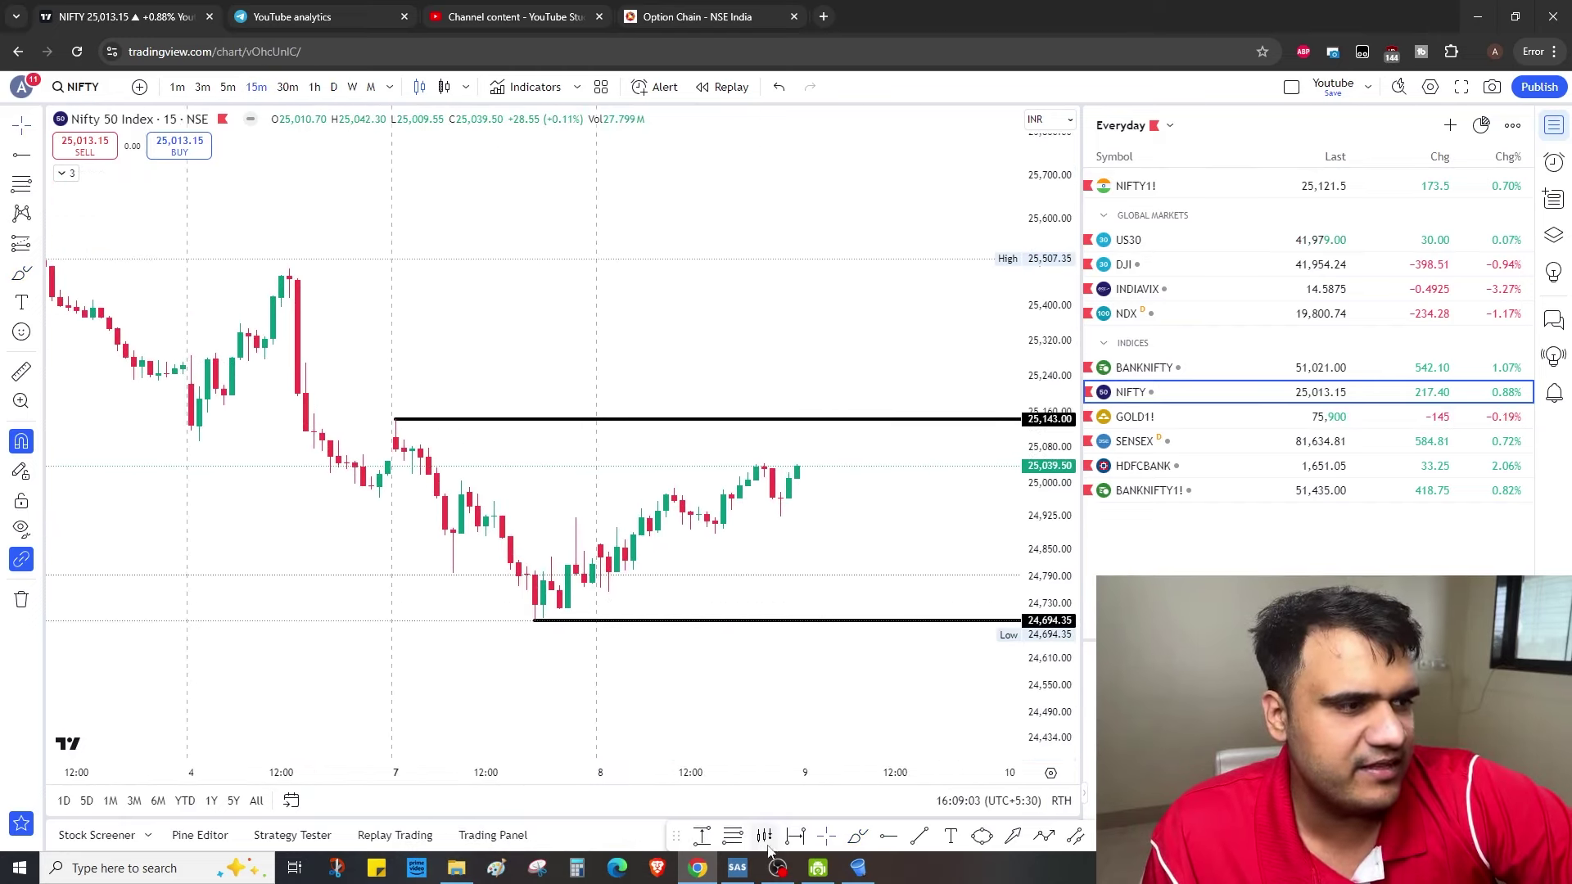
Freehand-trace projected swings from 25,143 down to the low and back between the two levels
{"action": "left_click", "coordinate": [856, 837]}
{"action": "mouse_move", "coordinate": [396, 421]}
{"action": "left_mouse_down"}
{"action": "mouse_move", "coordinate": [528, 606]}
{"action": "mouse_move", "coordinate": [706, 449]}
{"action": "mouse_move", "coordinate": [790, 591]}
{"action": "mouse_move", "coordinate": [892, 519]}
{"action": "mouse_move", "coordinate": [955, 516]}
{"action": "mouse_move", "coordinate": [969, 467]}
{"action": "left_mouse_up"}
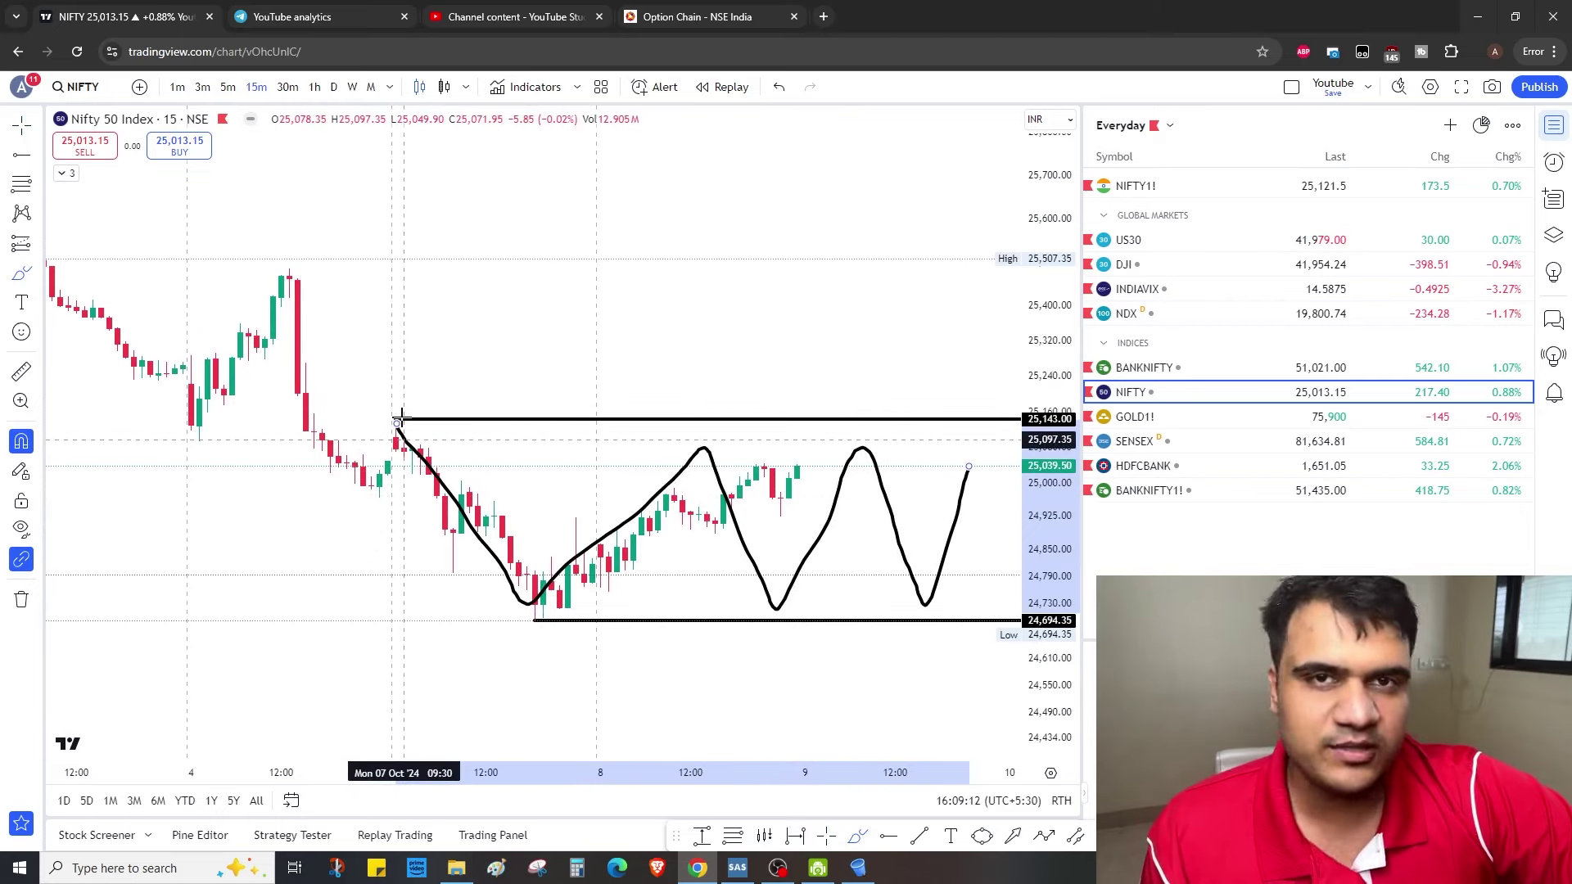
{"action": "mouse_move", "coordinate": [919, 456]}
{"action": "left_mouse_down"}
{"action": "mouse_move", "coordinate": [918, 352]}
{"action": "mouse_move", "coordinate": [956, 487]}
{"action": "mouse_move", "coordinate": [903, 468]}
{"action": "left_mouse_up"}
{"action": "left_click_drag", "start_coordinate": [799, 405], "coordinate": [859, 397]}
{"action": "mouse_move", "coordinate": [290, 283]}
{"action": "left_mouse_down"}
{"action": "mouse_move", "coordinate": [617, 281]}
{"action": "mouse_move", "coordinate": [273, 221]}
{"action": "mouse_move", "coordinate": [371, 258]}
{"action": "left_mouse_up"}
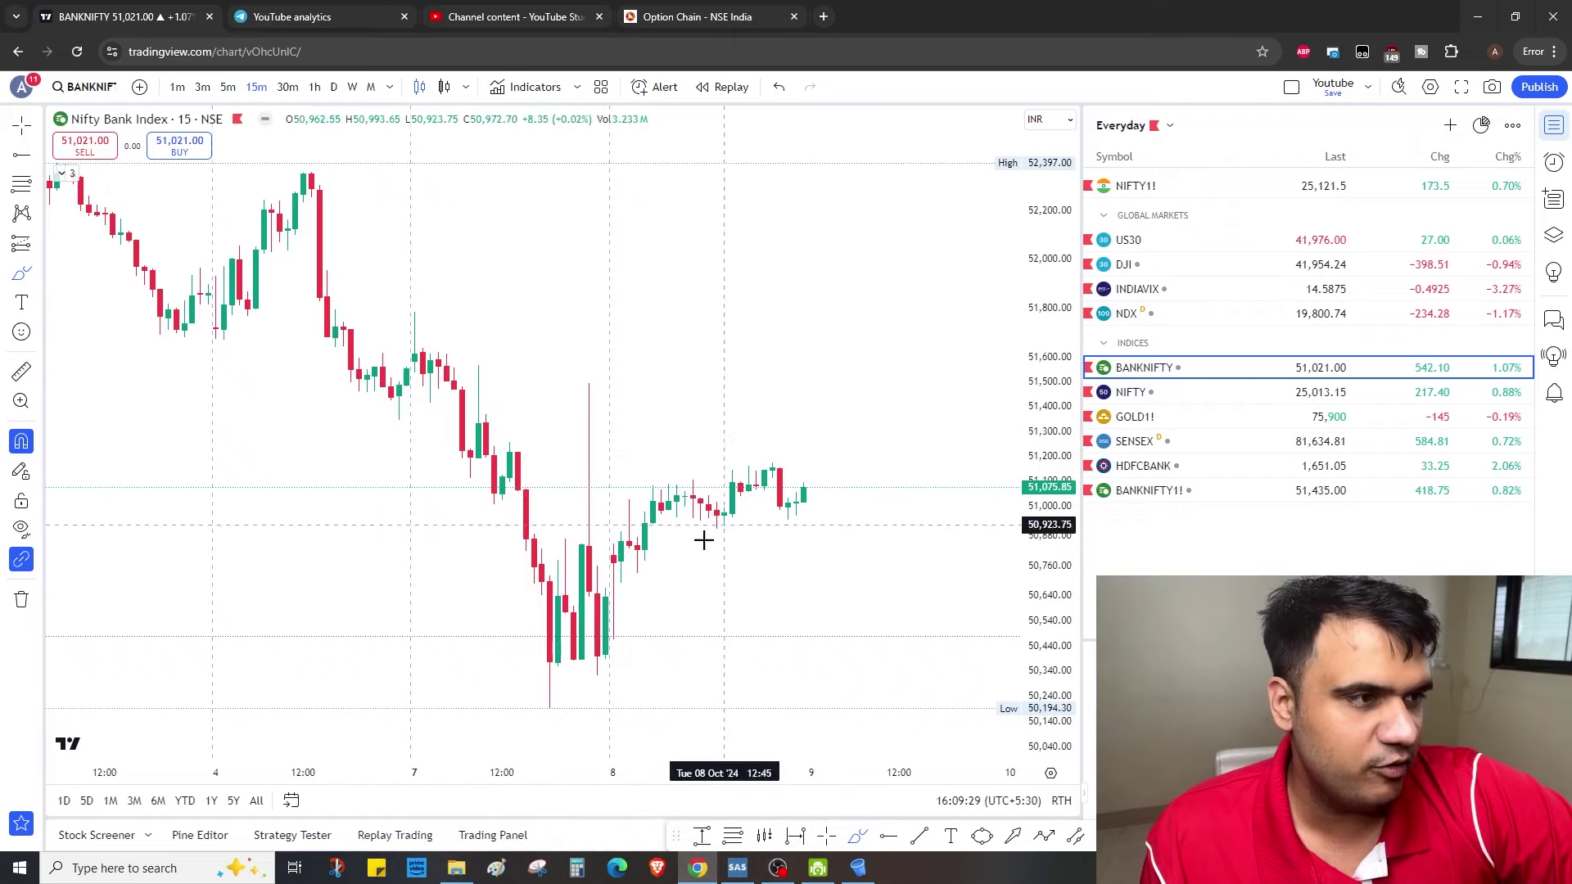
{"action": "mouse_move", "coordinate": [624, 471]}
{"action": "left_mouse_down"}
{"action": "mouse_move", "coordinate": [829, 462]}
{"action": "mouse_move", "coordinate": [627, 472]}
{"action": "left_mouse_up"}
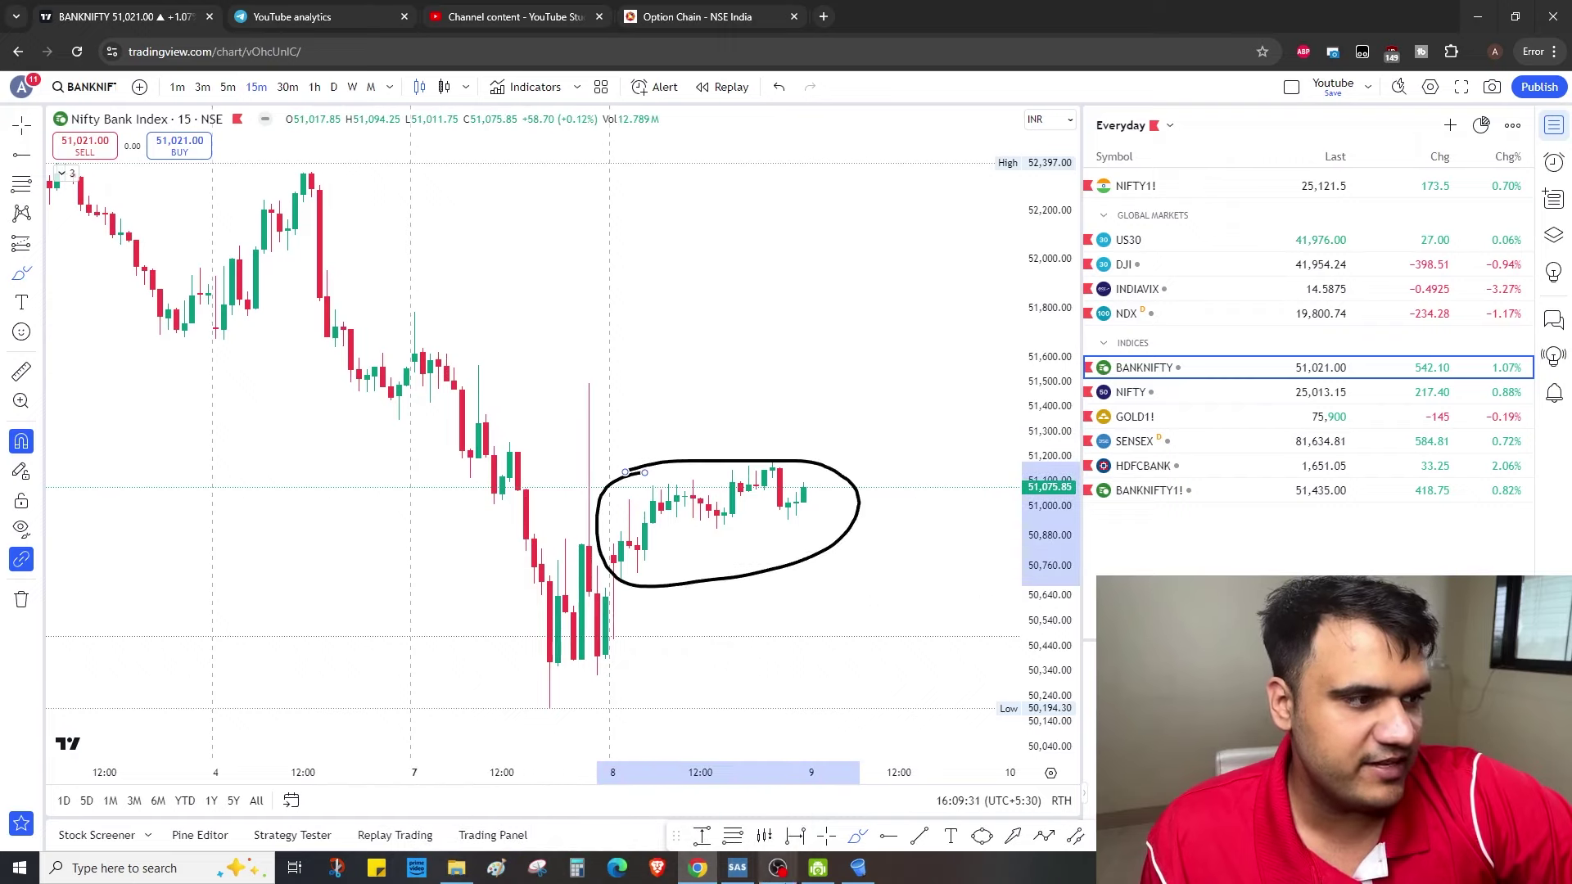
{"action": "key", "text": "Escape"}
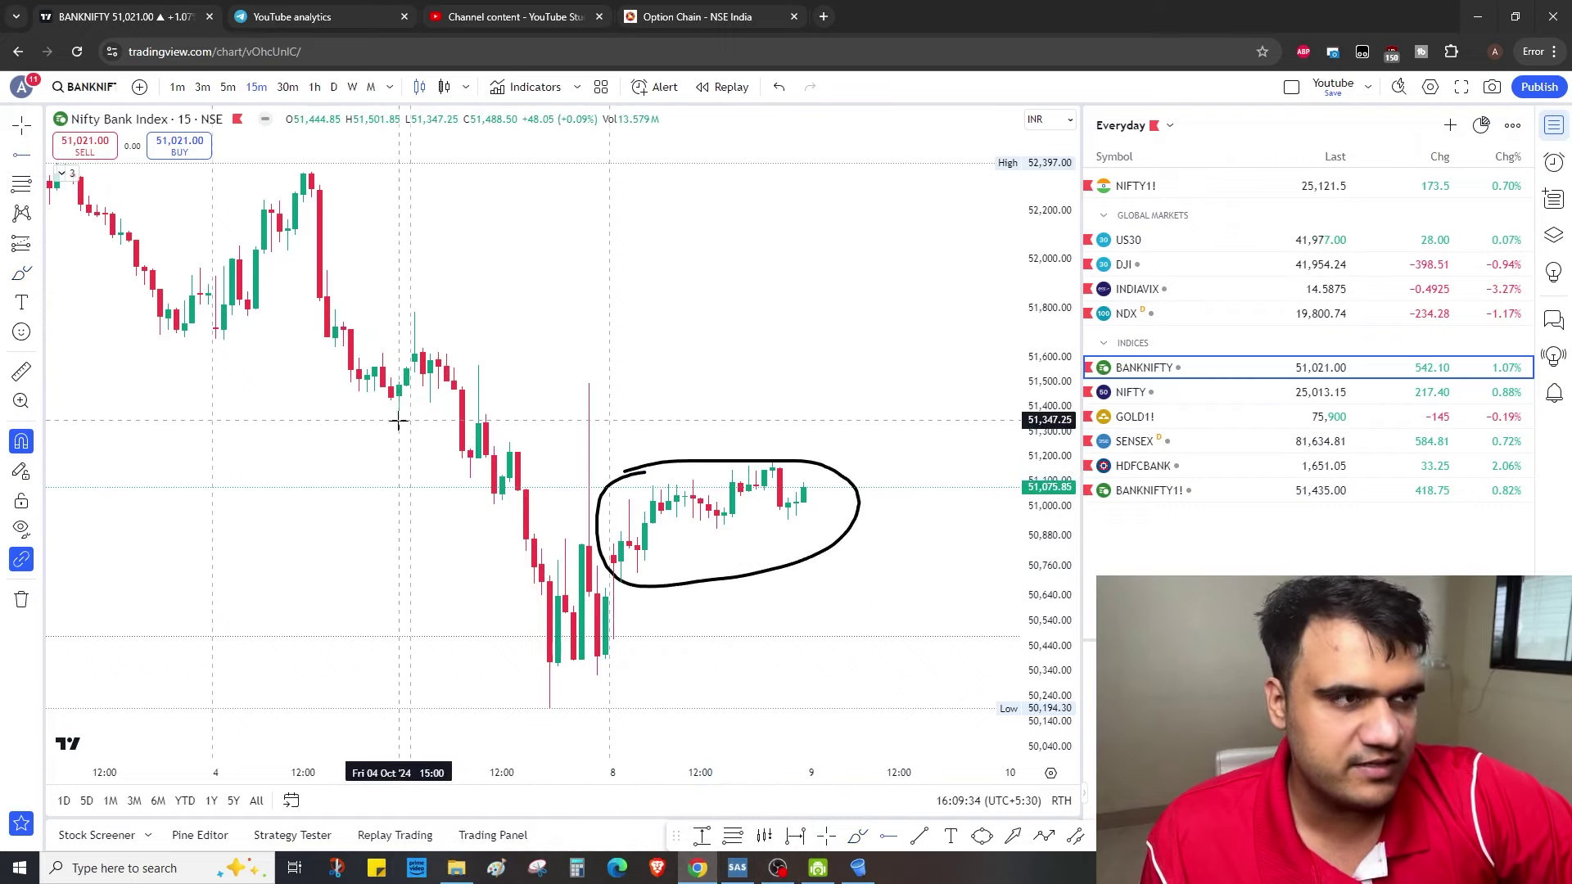
{"action": "key", "text": "alt+j"}
{"action": "left_click", "coordinate": [858, 835]}
{"action": "left_click_drag", "start_coordinate": [399, 383], "coordinate": [455, 378]}
{"action": "mouse_move", "coordinate": [602, 378]}
{"action": "left_mouse_down"}
{"action": "mouse_move", "coordinate": [614, 396]}
{"action": "mouse_move", "coordinate": [602, 381]}
{"action": "left_mouse_up"}
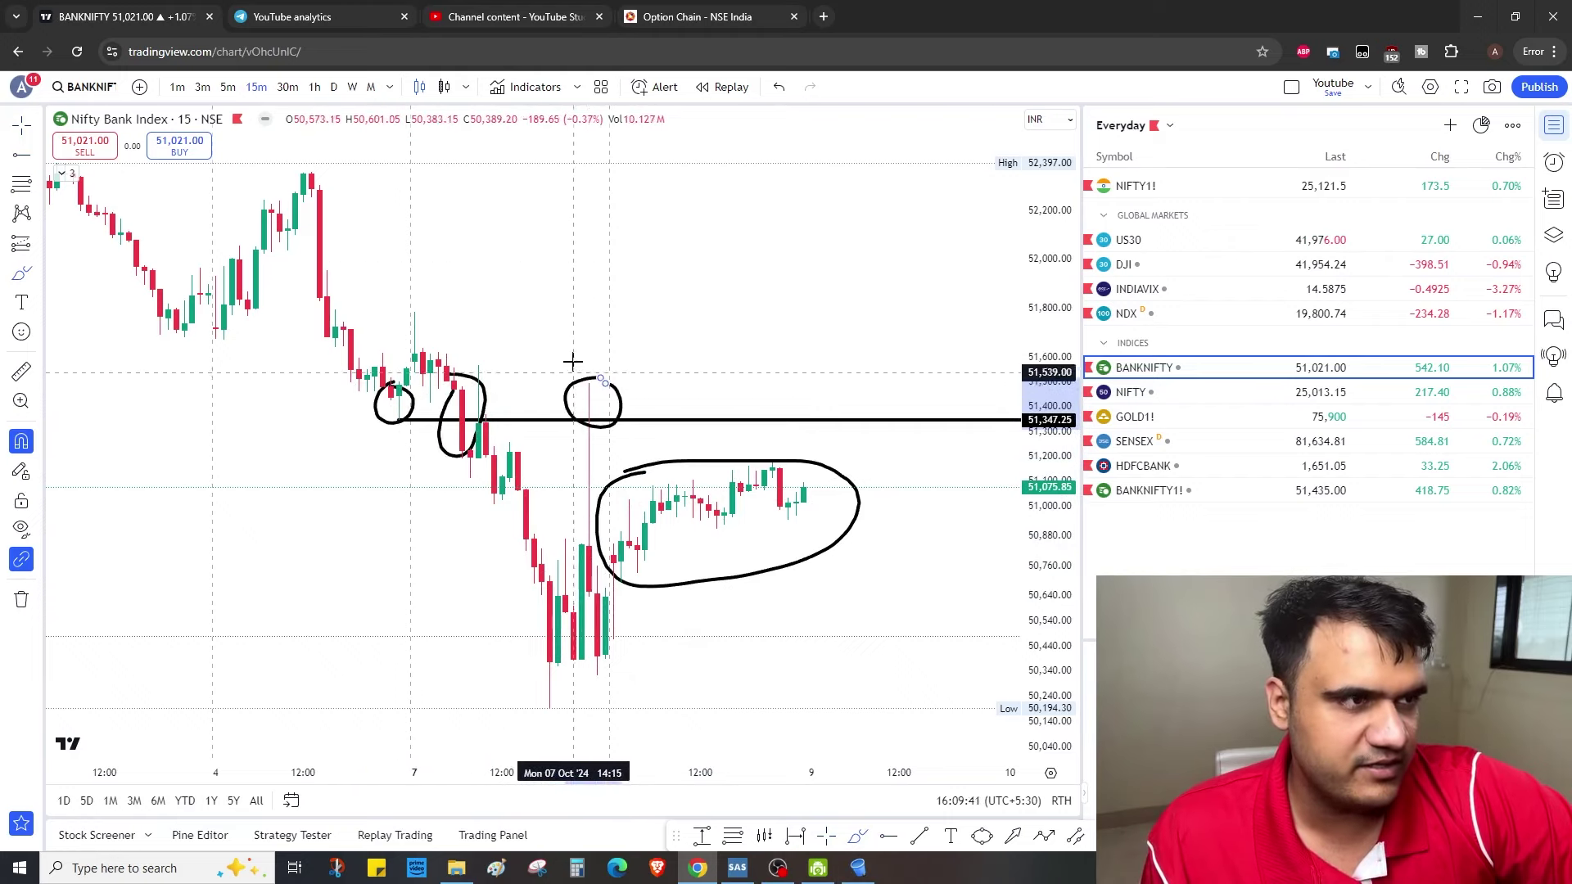
{"action": "mouse_move", "coordinate": [560, 255]}
{"action": "left_mouse_down"}
{"action": "mouse_move", "coordinate": [558, 326]}
{"action": "mouse_move", "coordinate": [563, 296]}
{"action": "mouse_move", "coordinate": [614, 324]}
{"action": "mouse_move", "coordinate": [647, 278]}
{"action": "mouse_move", "coordinate": [652, 319]}
{"action": "left_mouse_up"}
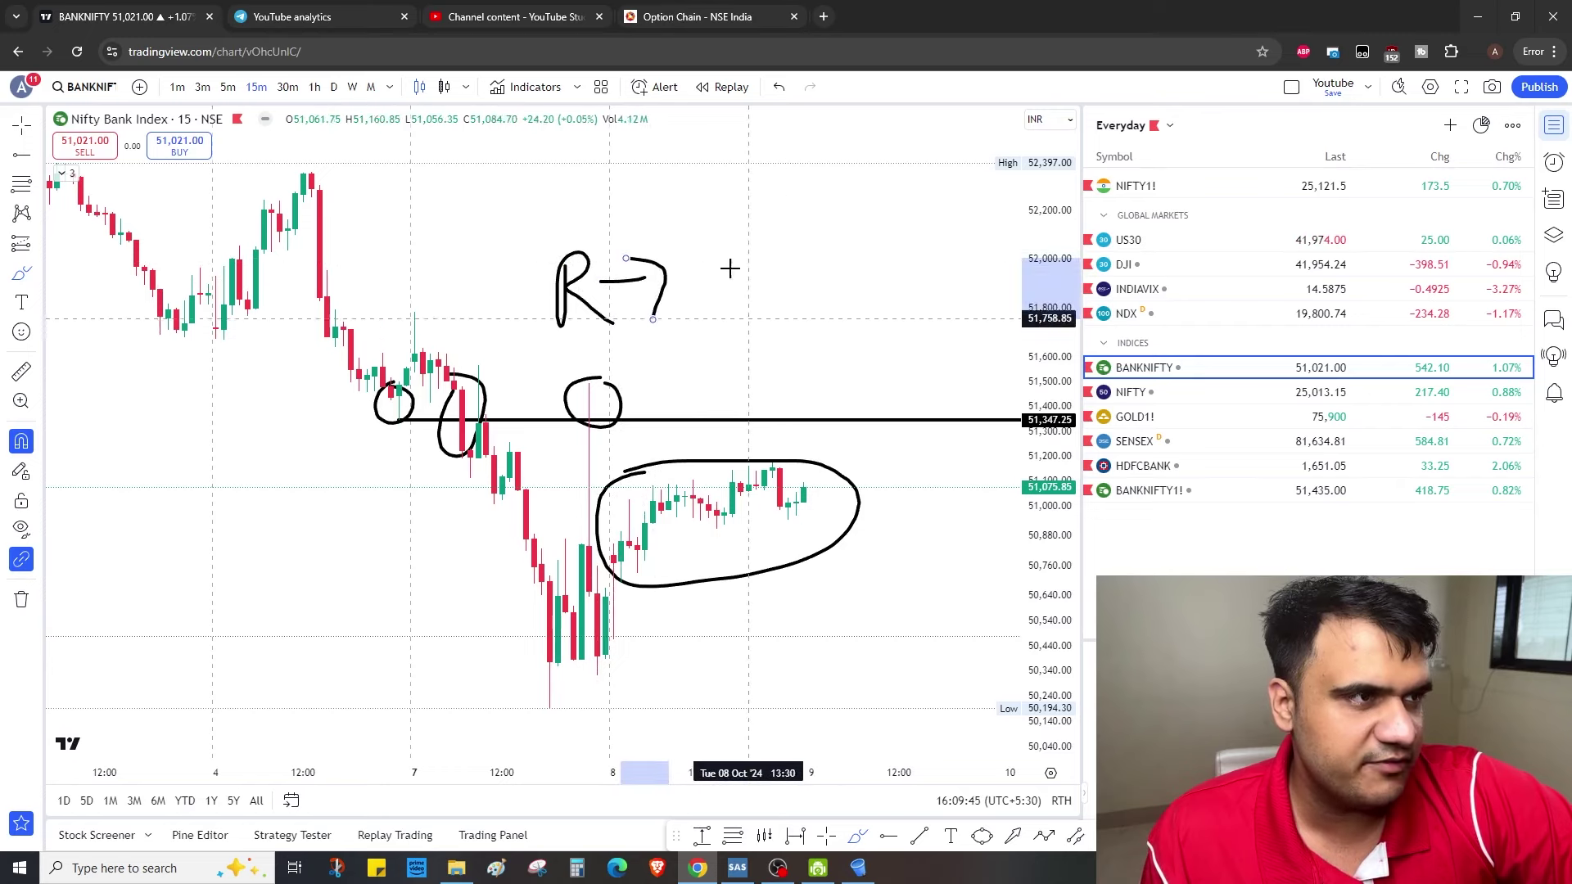
{"action": "mouse_move", "coordinate": [667, 233]}
{"action": "left_mouse_down"}
{"action": "mouse_move", "coordinate": [750, 228]}
{"action": "mouse_move", "coordinate": [679, 298]}
{"action": "left_mouse_up"}
{"action": "mouse_move", "coordinate": [835, 457]}
{"action": "left_mouse_down"}
{"action": "mouse_move", "coordinate": [867, 442]}
{"action": "mouse_move", "coordinate": [831, 458]}
{"action": "left_mouse_up"}
{"action": "mouse_move", "coordinate": [876, 375]}
{"action": "left_mouse_down"}
{"action": "mouse_move", "coordinate": [901, 270]}
{"action": "mouse_move", "coordinate": [939, 419]}
{"action": "mouse_move", "coordinate": [987, 352]}
{"action": "mouse_move", "coordinate": [891, 451]}
{"action": "left_mouse_up"}
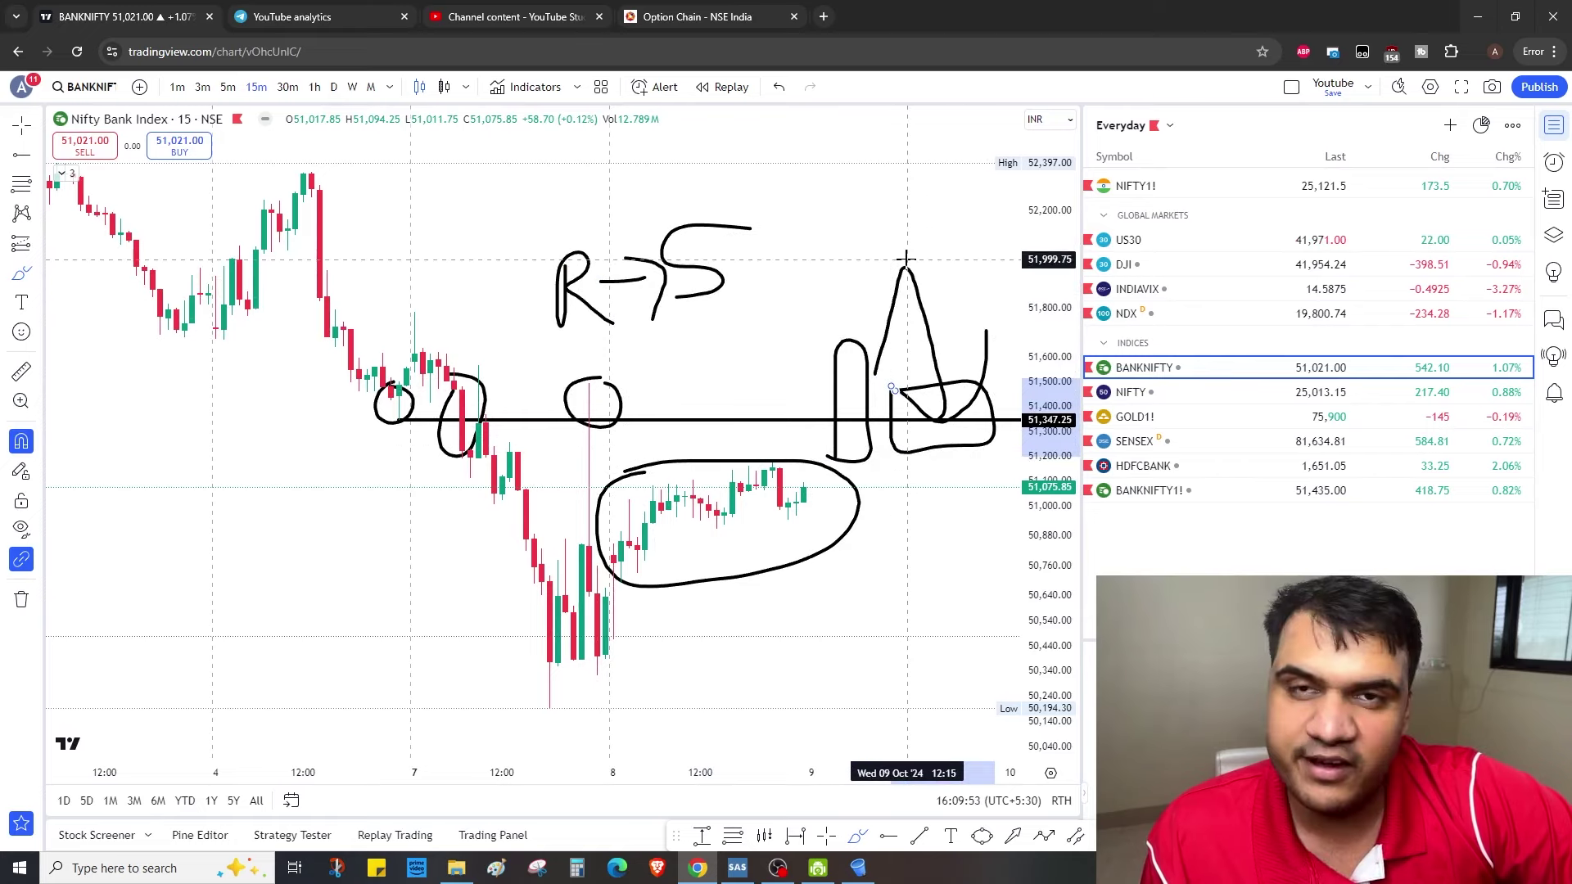
{"action": "left_click", "coordinate": [20, 601]}
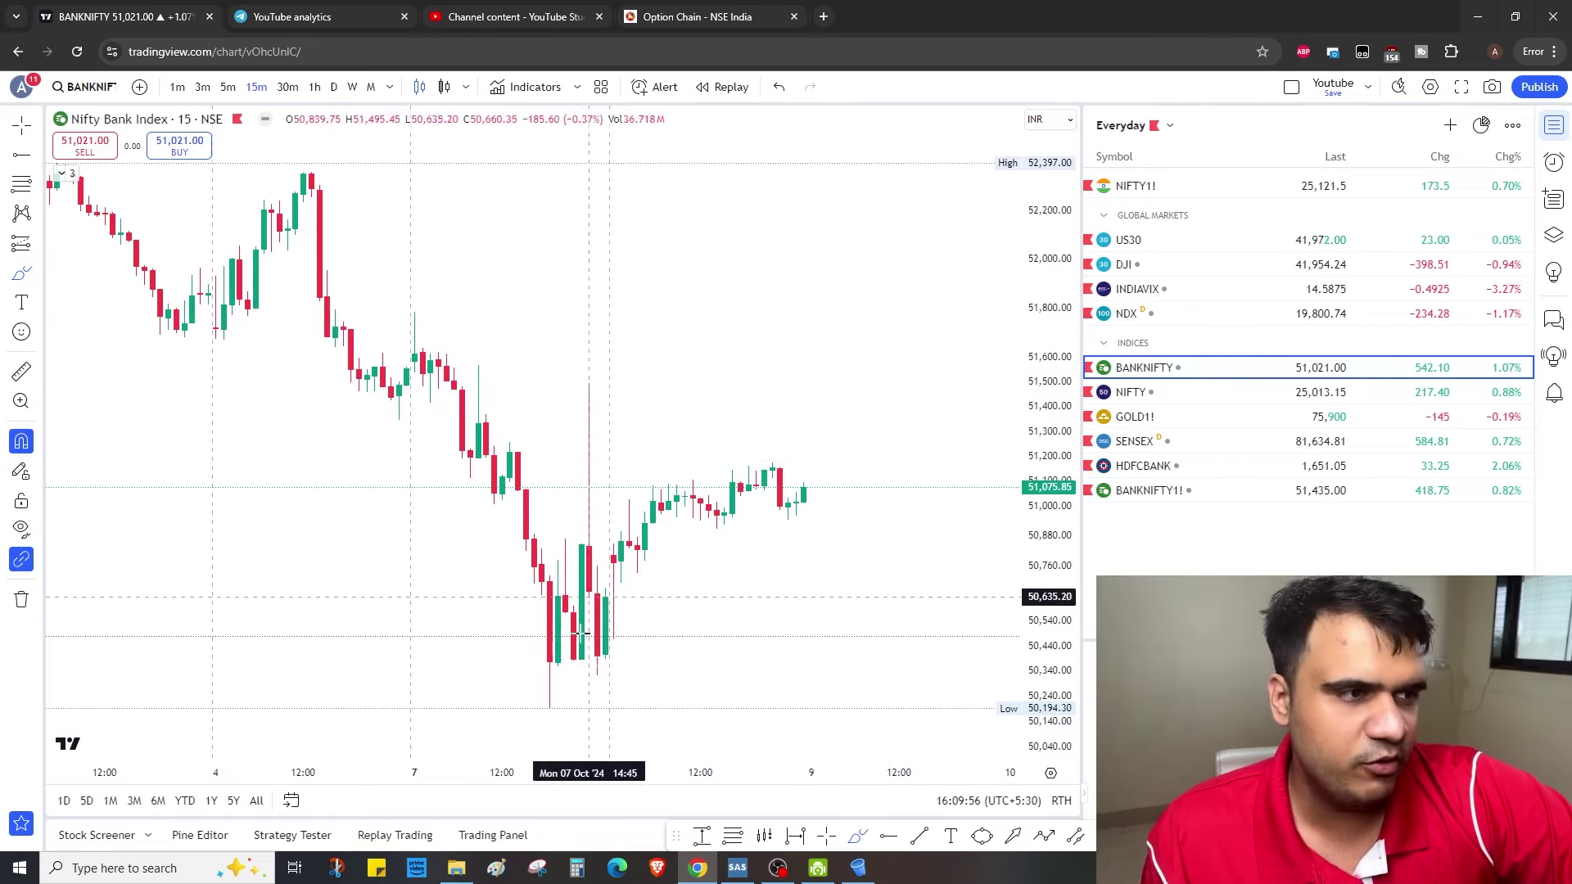
{"action": "mouse_move", "coordinate": [533, 660]}
{"action": "left_mouse_down"}
{"action": "mouse_move", "coordinate": [749, 717]}
{"action": "mouse_move", "coordinate": [463, 711]}
{"action": "mouse_move", "coordinate": [544, 659]}
{"action": "left_mouse_up"}
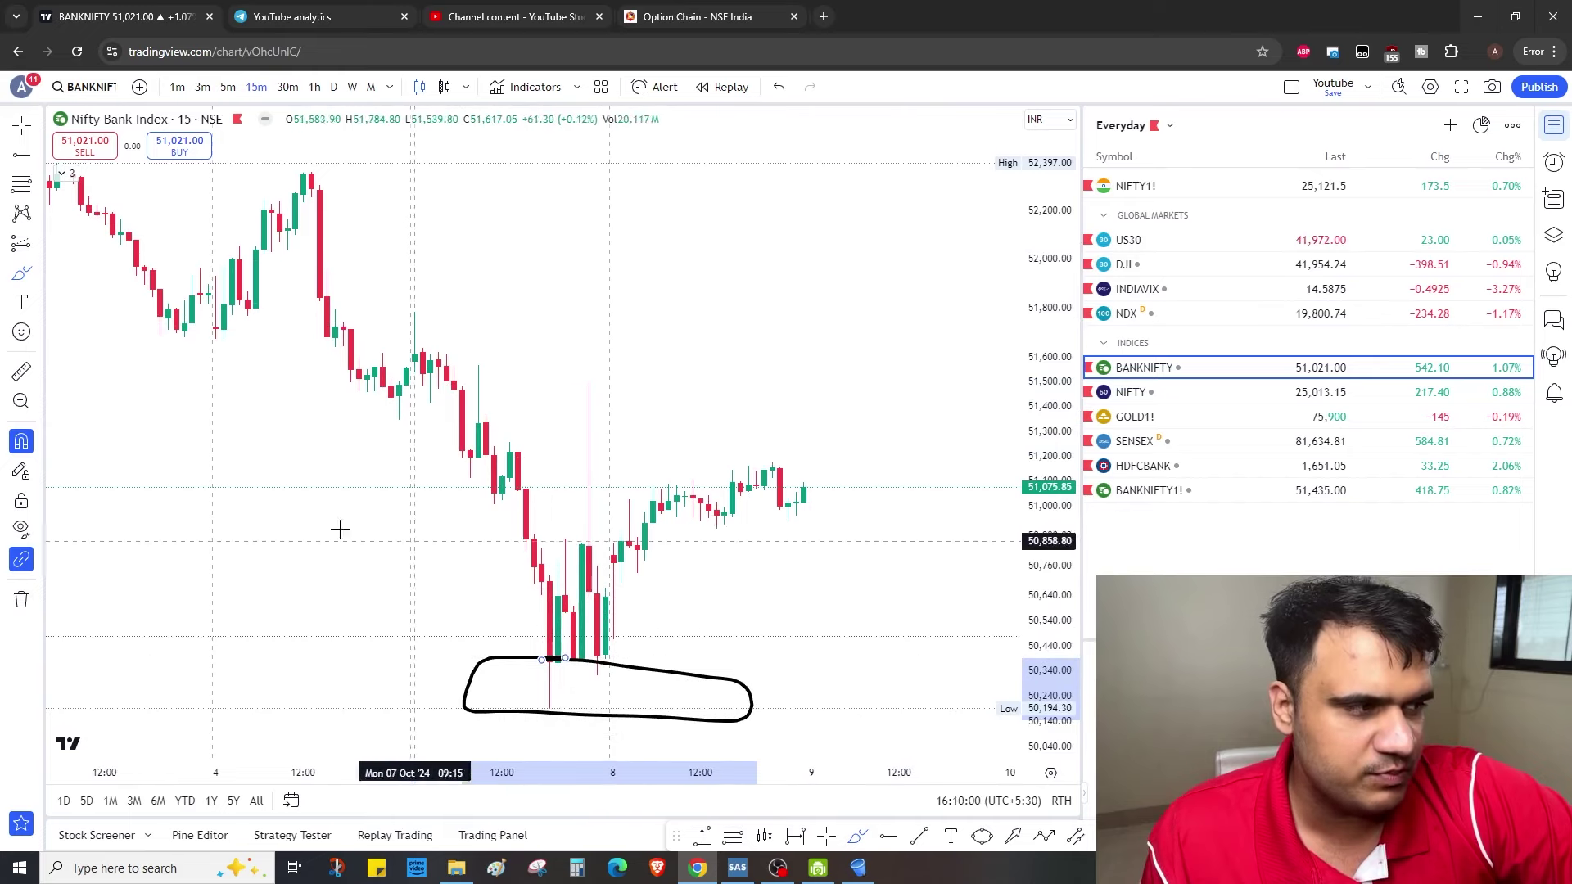
{"action": "left_click_drag", "start_coordinate": [594, 209], "coordinate": [524, 303]}
{"action": "left_click_drag", "start_coordinate": [624, 238], "coordinate": [621, 239]}
{"action": "left_click_drag", "start_coordinate": [668, 225], "coordinate": [737, 283]}
{"action": "left_click_drag", "start_coordinate": [759, 242], "coordinate": [757, 246]}
{"action": "left_click_drag", "start_coordinate": [811, 225], "coordinate": [788, 245]}
{"action": "mouse_move", "coordinate": [750, 654]}
{"action": "left_mouse_down"}
{"action": "mouse_move", "coordinate": [764, 744]}
{"action": "mouse_move", "coordinate": [747, 620]}
{"action": "left_mouse_up"}
{"action": "left_click_drag", "start_coordinate": [835, 655], "coordinate": [881, 649]}
{"action": "left_click_drag", "start_coordinate": [864, 603], "coordinate": [898, 698]}
{"action": "left_click", "coordinate": [20, 602]}
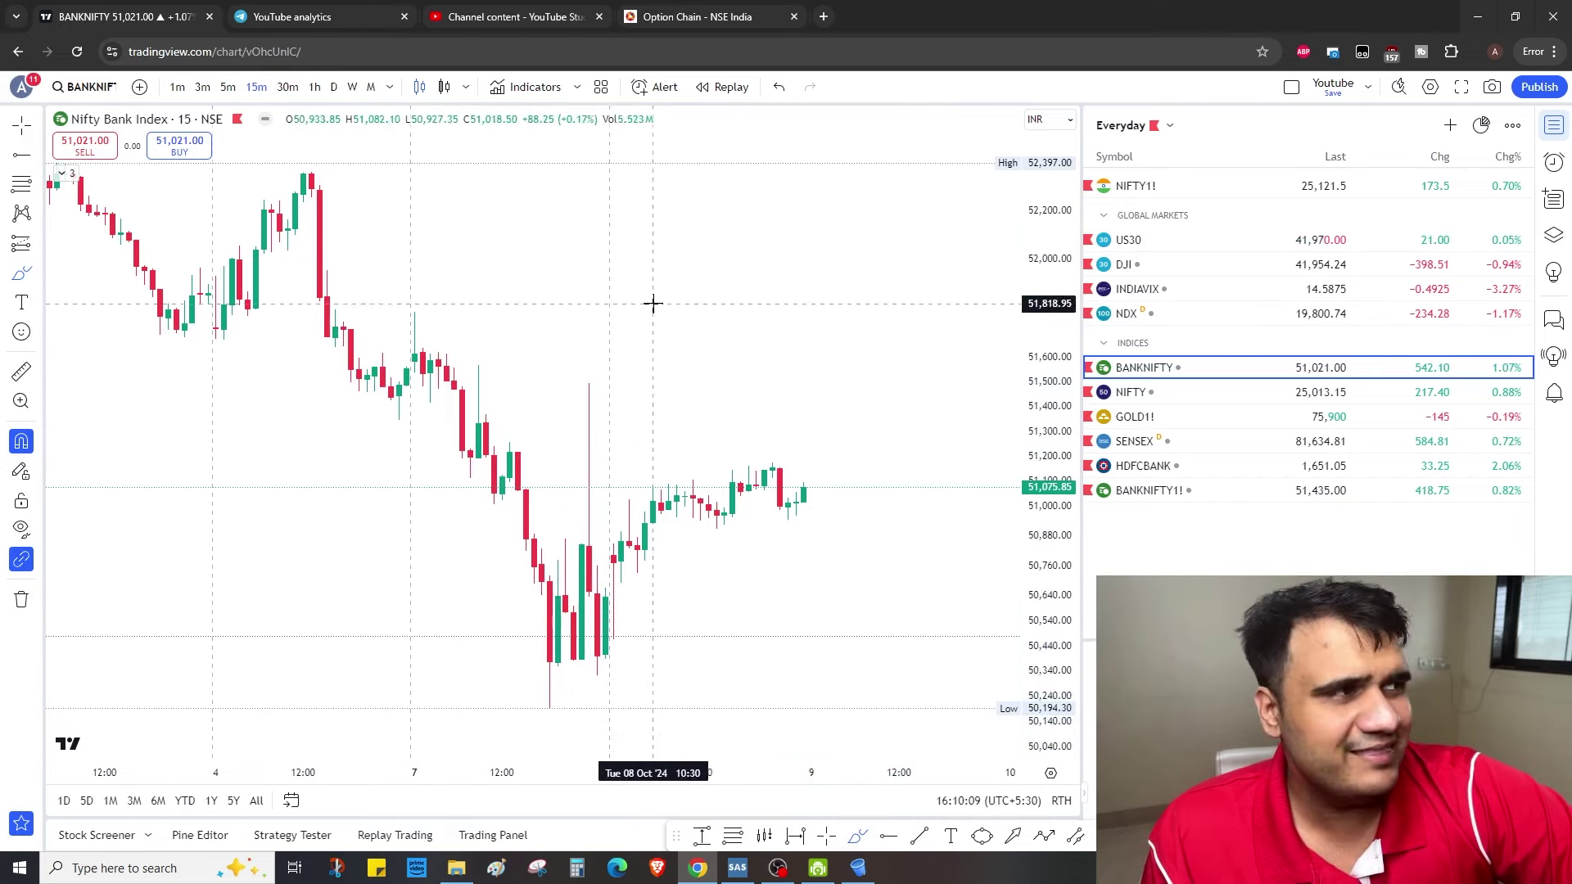